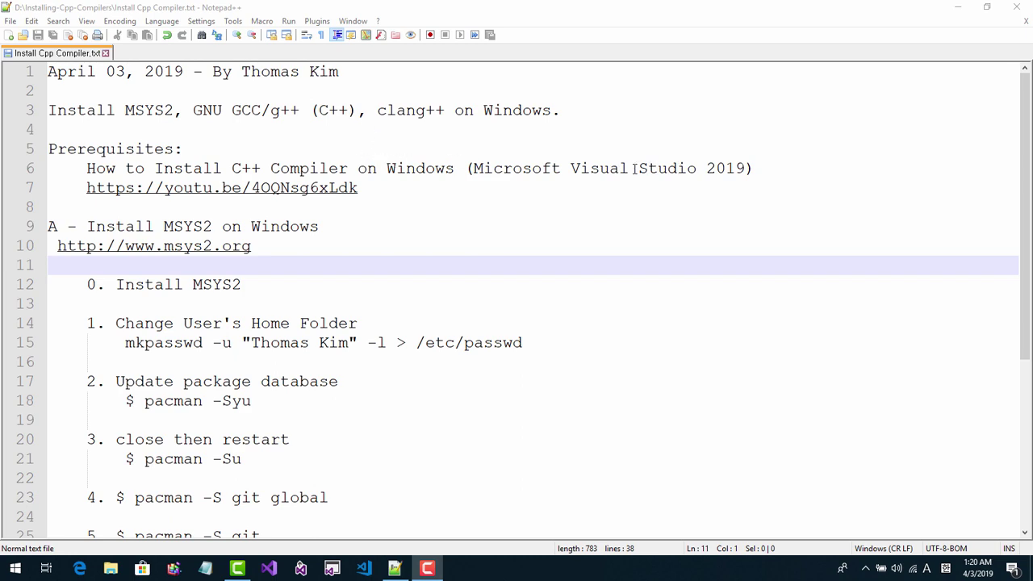
- Open the prerequisite YouTube link on installing a C++ compiler from the notes, view the page, and return to the notes
double_click(306, 189)
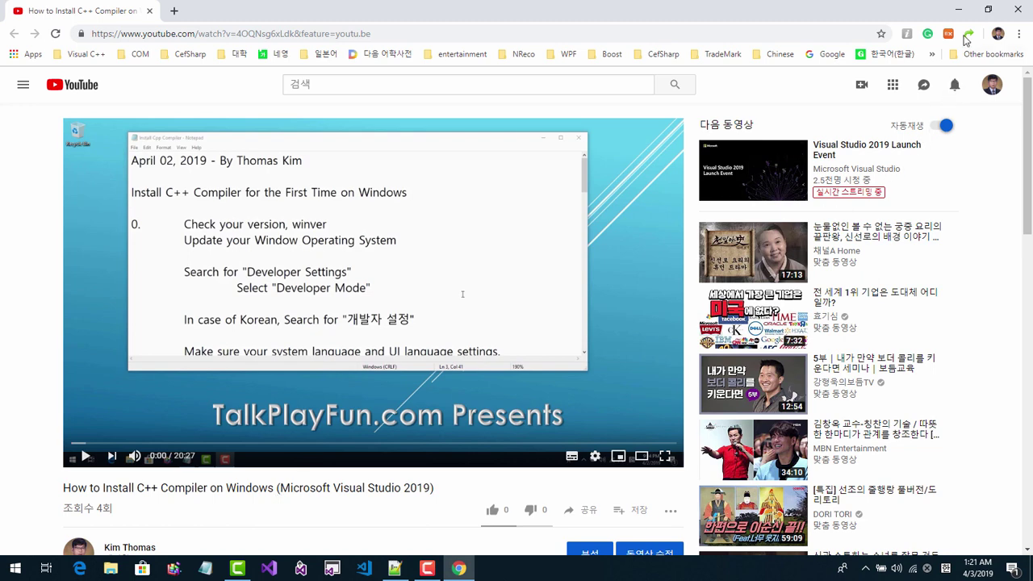
left_click(959, 10)
left_click(371, 283)
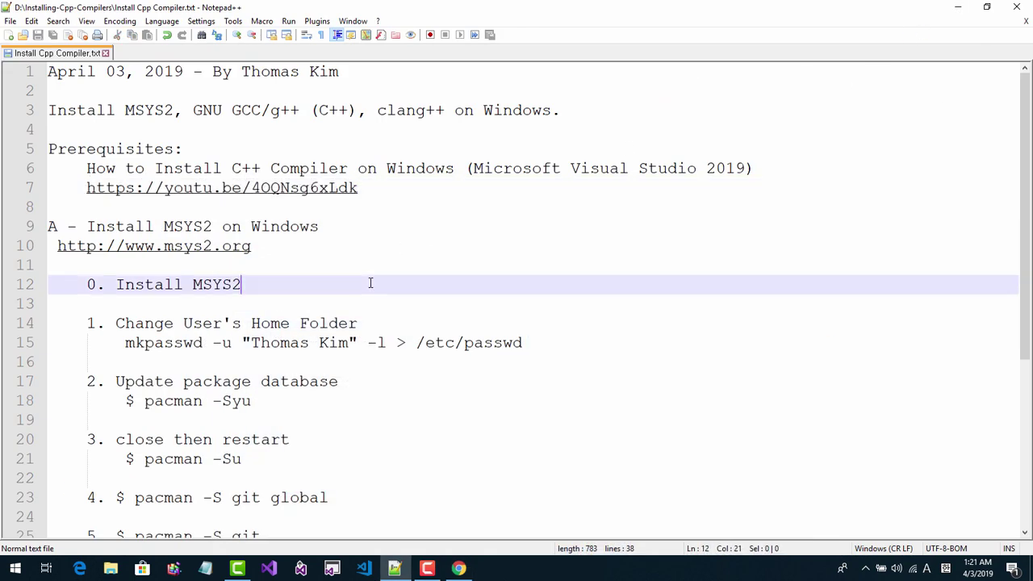
double_click(221, 255)
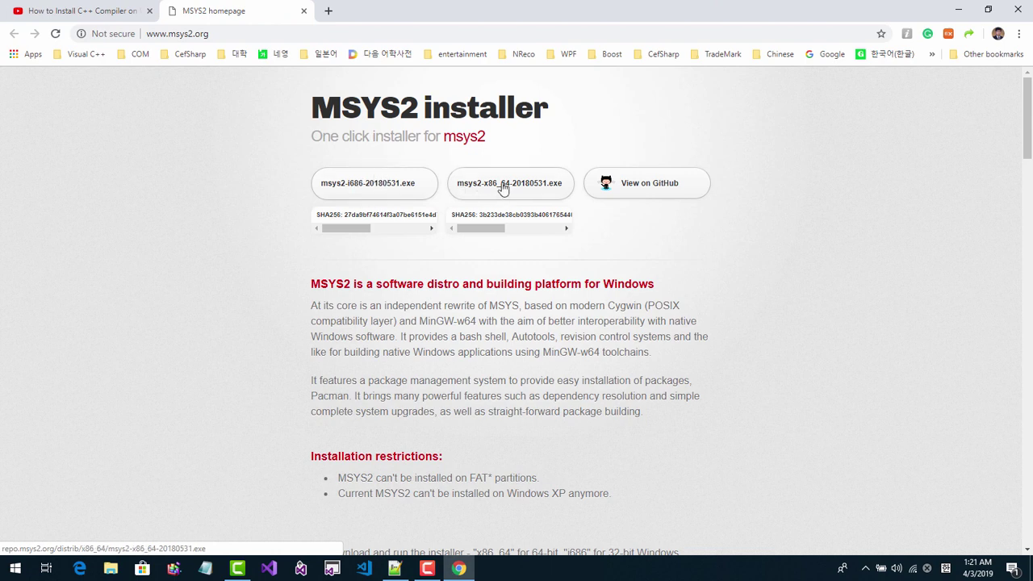
scroll(468, 188, "down", 5)
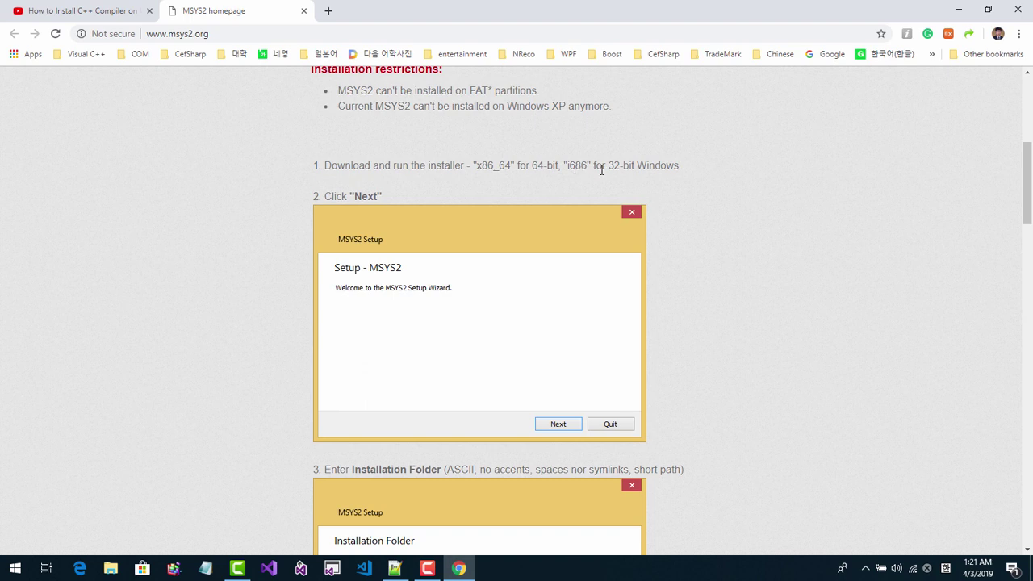
scroll(638, 170, "up", 5)
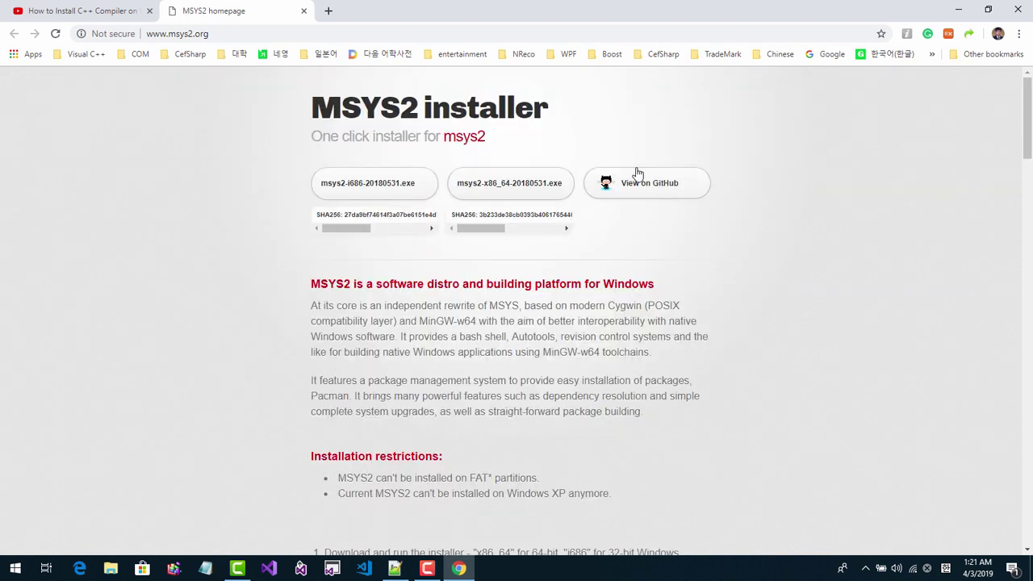
left_click(547, 185)
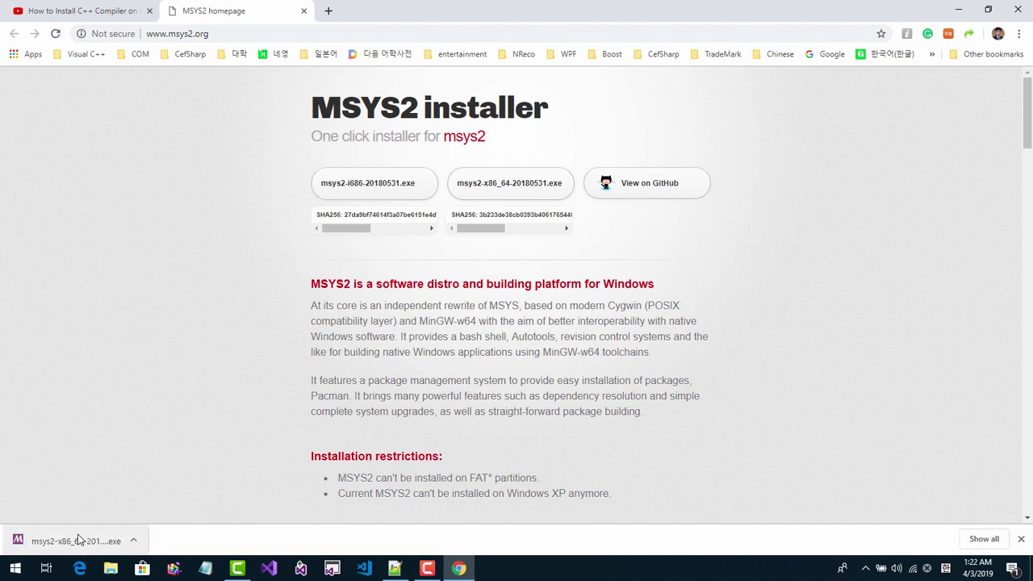
- Show the downloaded MSYS2 installer in its folder and run it as administrator
left_click(136, 543)
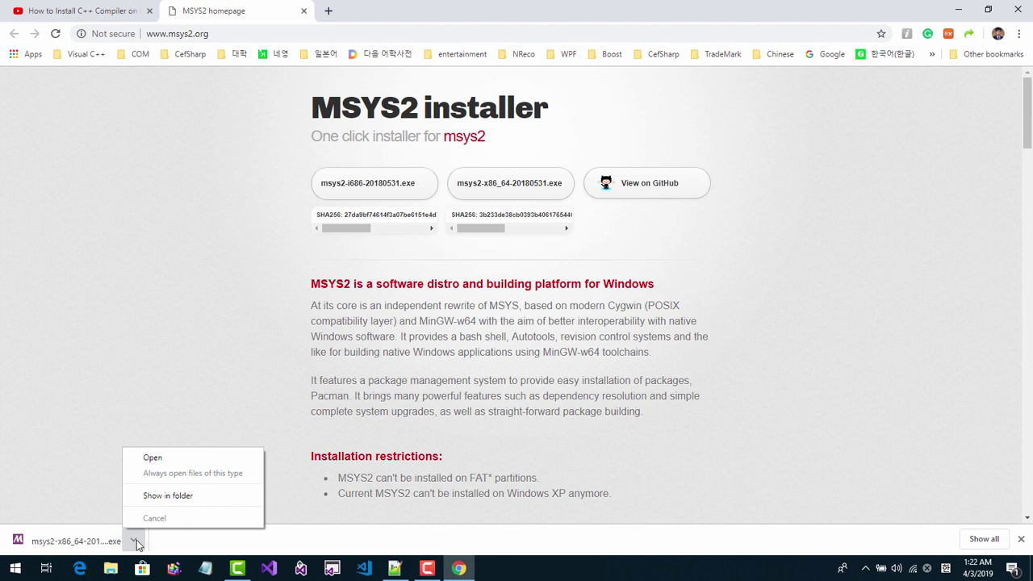
left_click(175, 498)
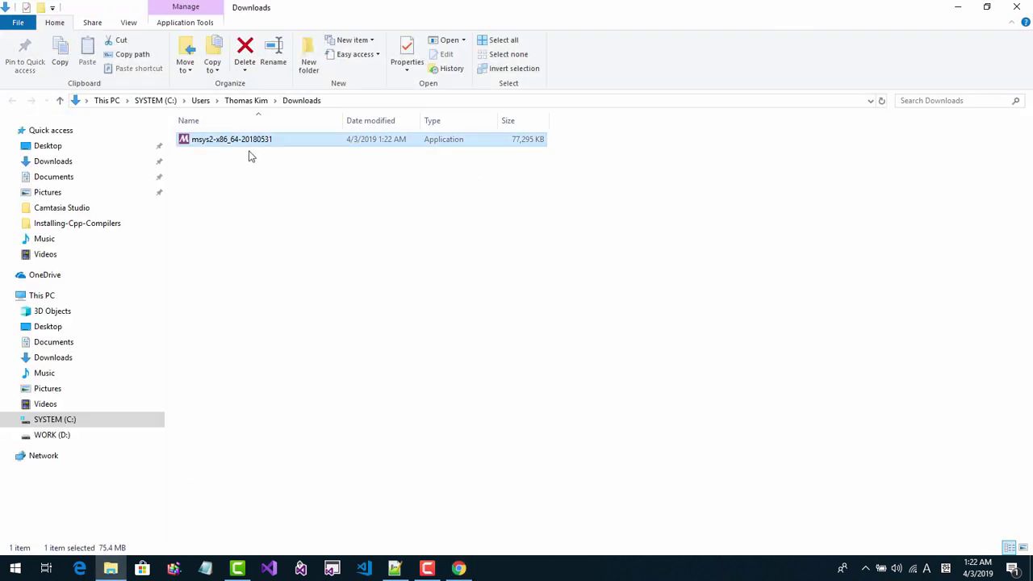
right_click(249, 145)
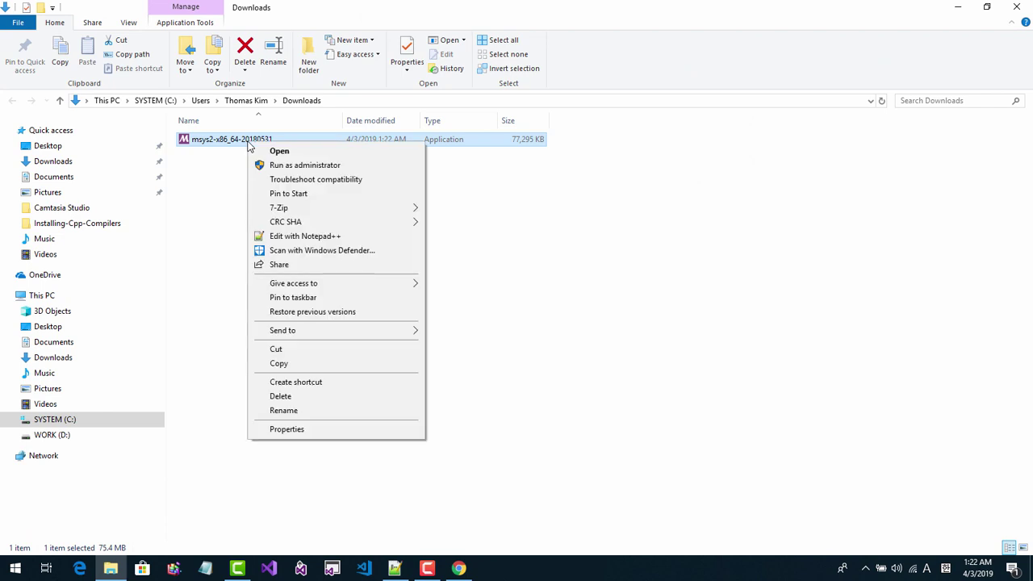
left_click(301, 165)
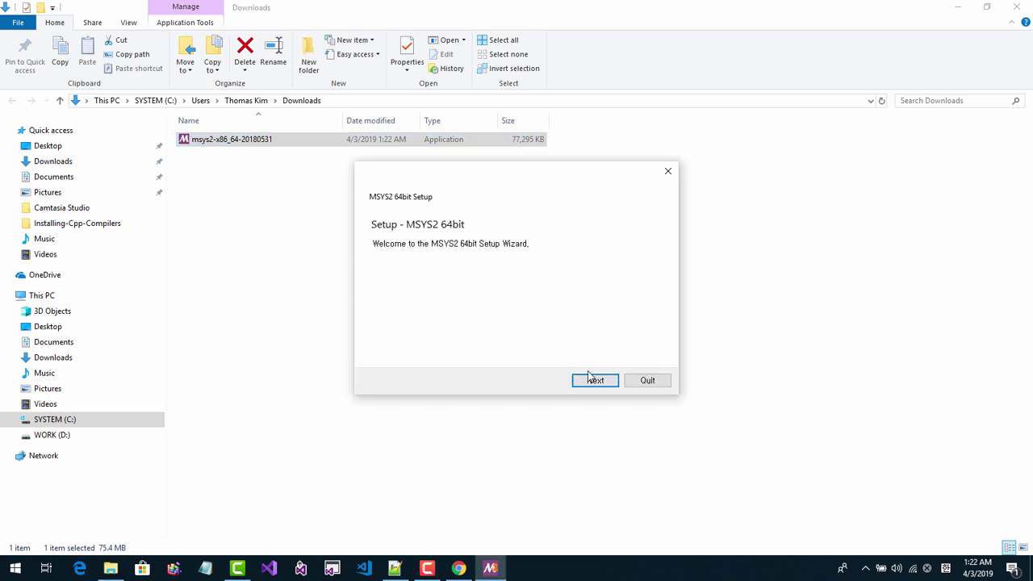
- Advance the setup wizard to the installation folder and create a new folder named DevSoft on the C: drive
left_click(594, 381)
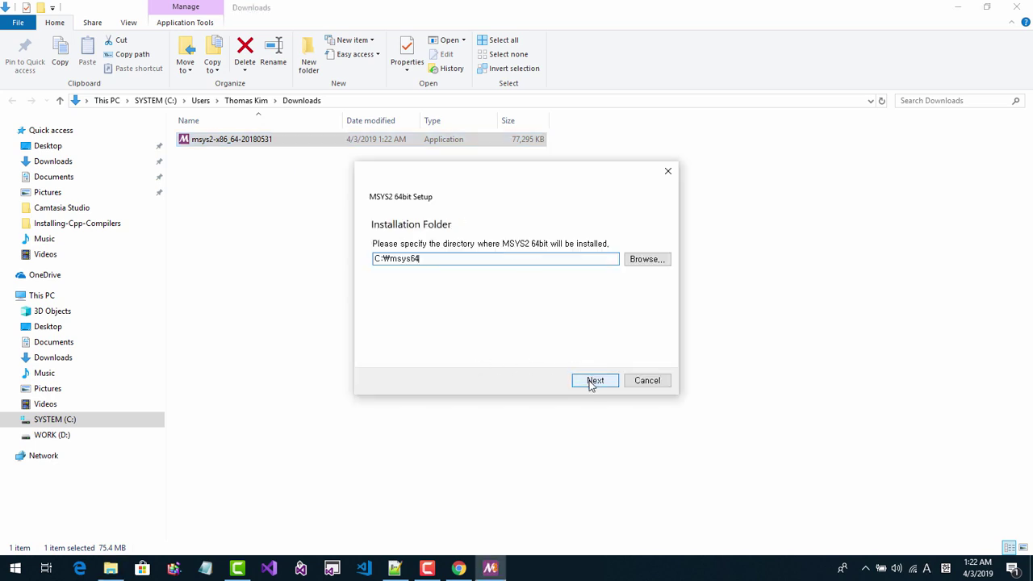
left_click(646, 261)
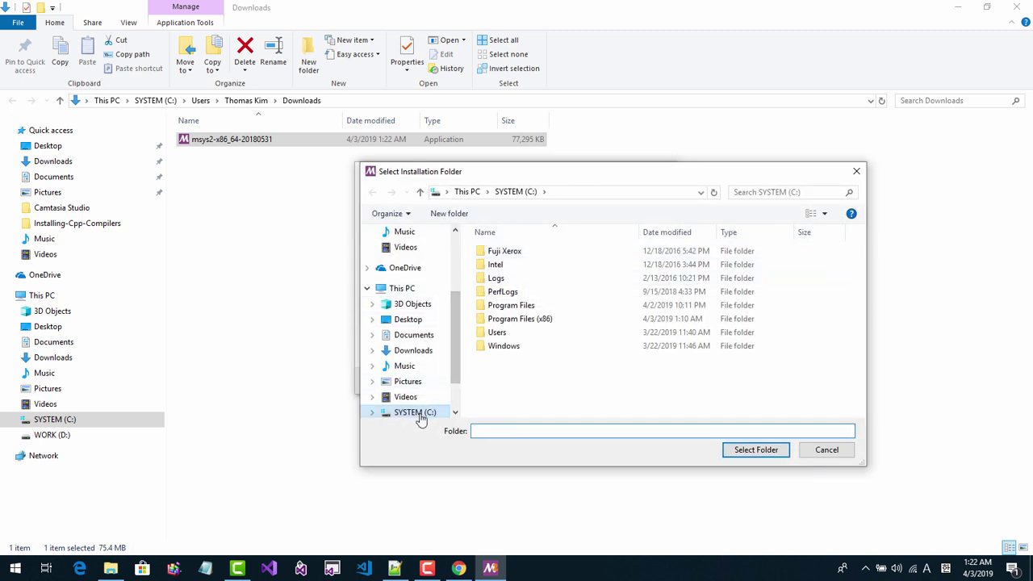
left_click(421, 417)
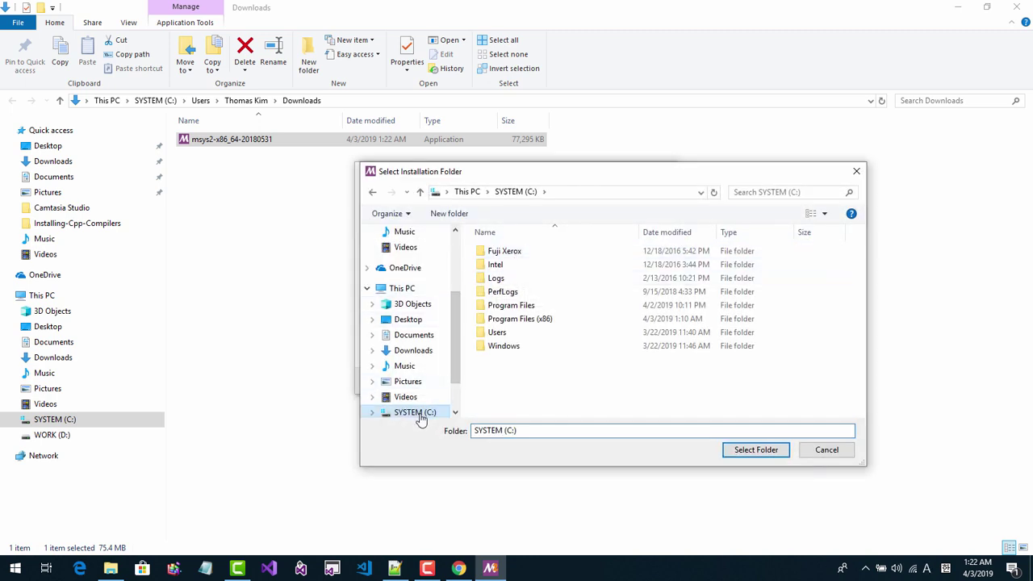
left_click(450, 215)
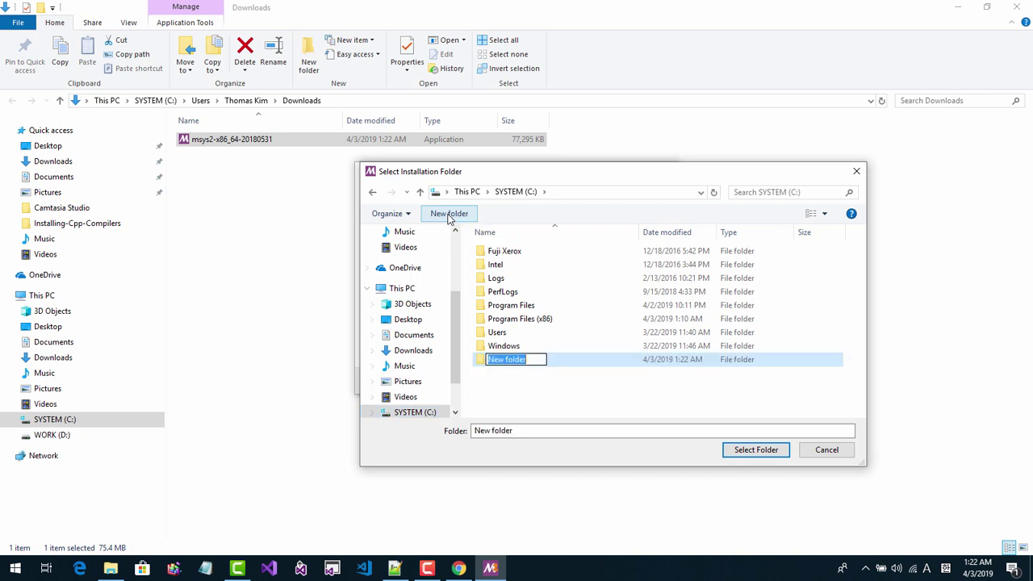
type("De")
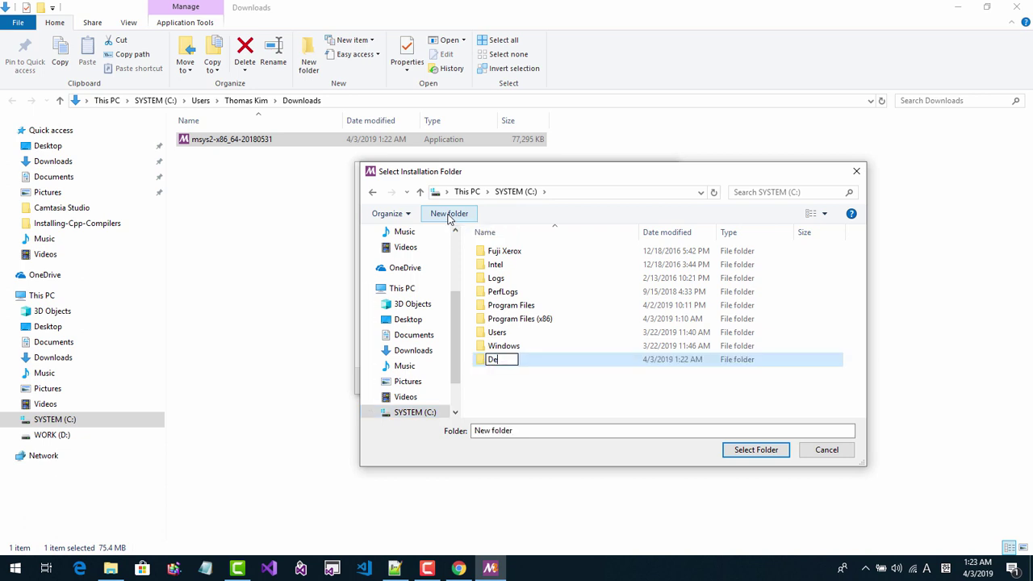
type("vSoft")
key("Return")
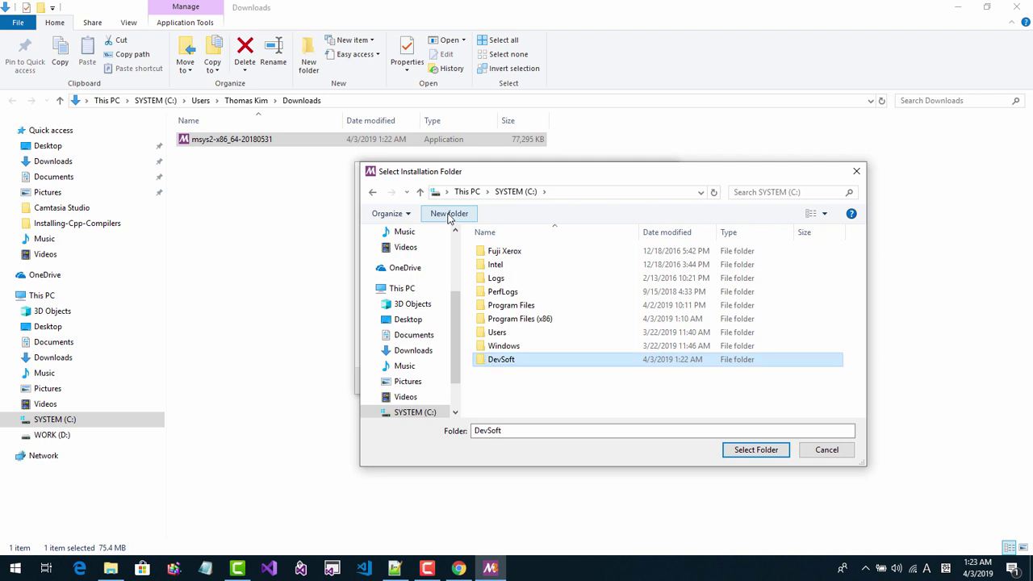
- Create a folder named msys64 inside DevSoft and accept it as the MSYS2 installation folder
double_click(532, 361)
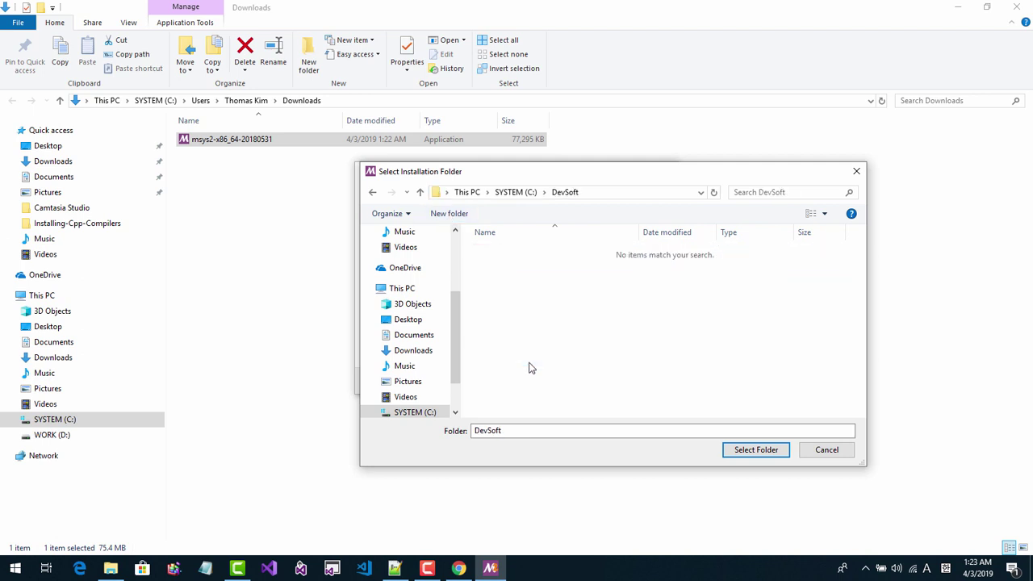
left_click(450, 214)
type("m")
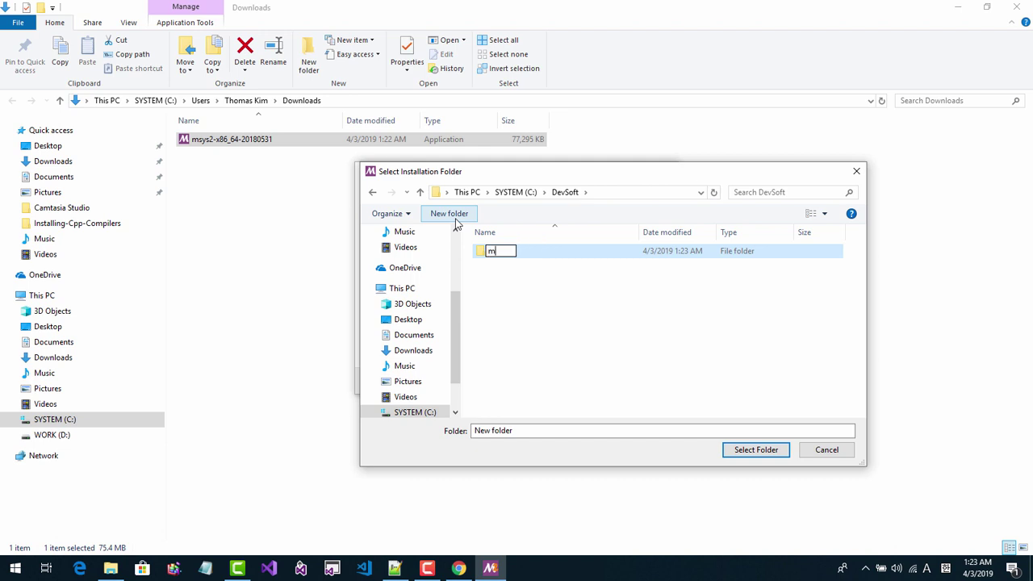
type("sys64")
left_click(755, 450)
left_click(755, 450)
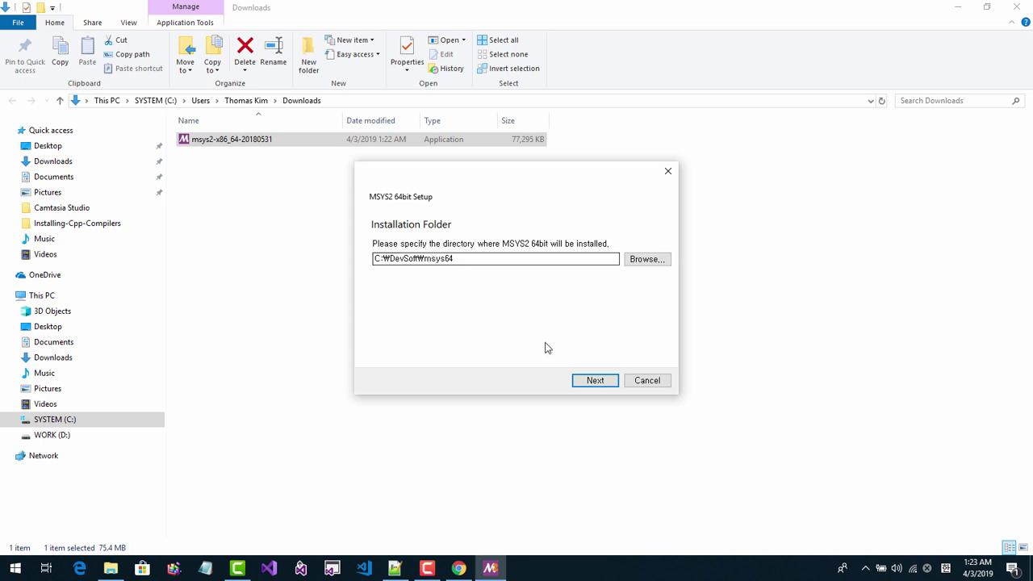
left_click(594, 381)
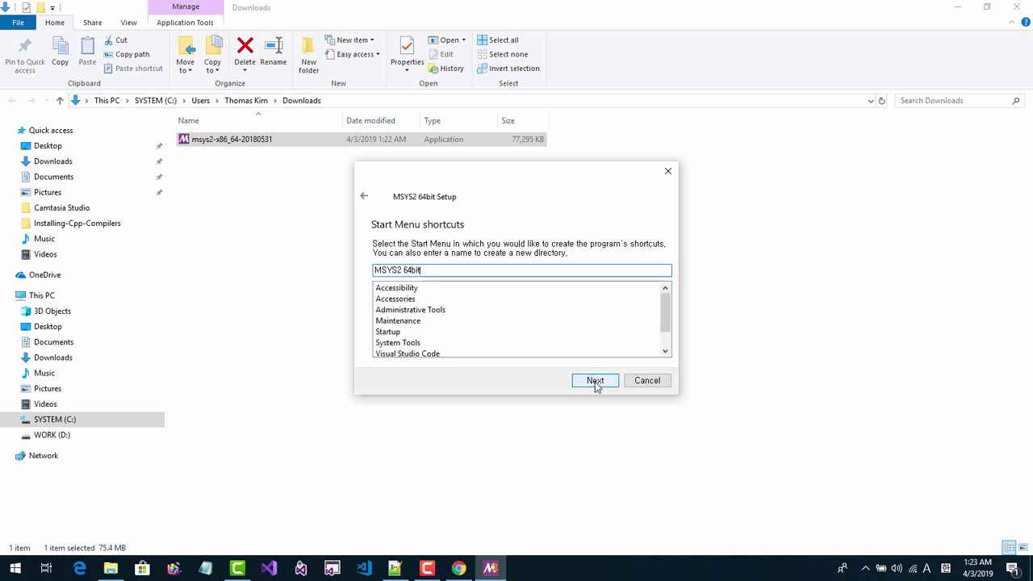
- Browse to the msys64 folder inside C:\DevSoft in File Explorer and check its full path
left_click(68, 420)
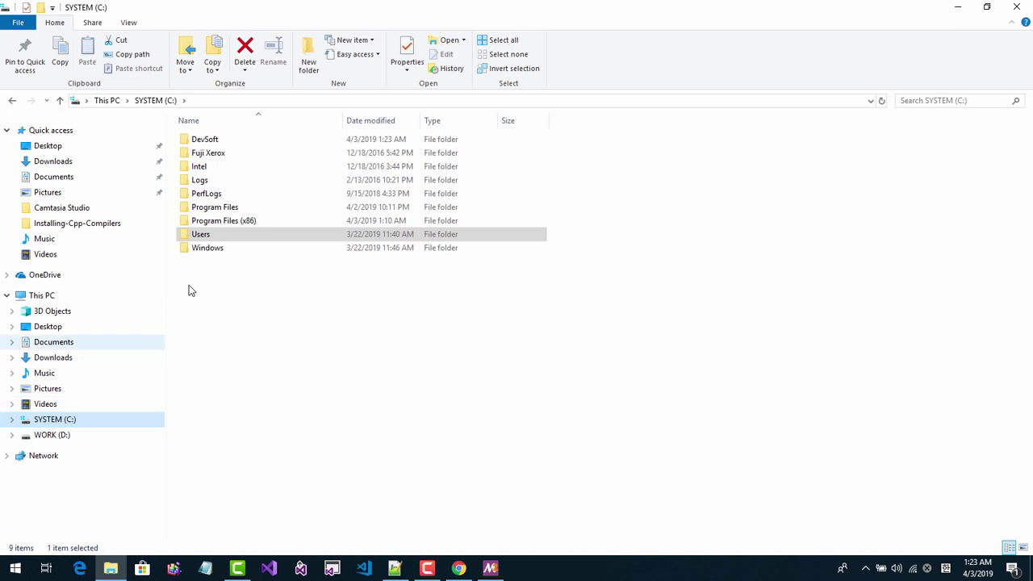
double_click(235, 143)
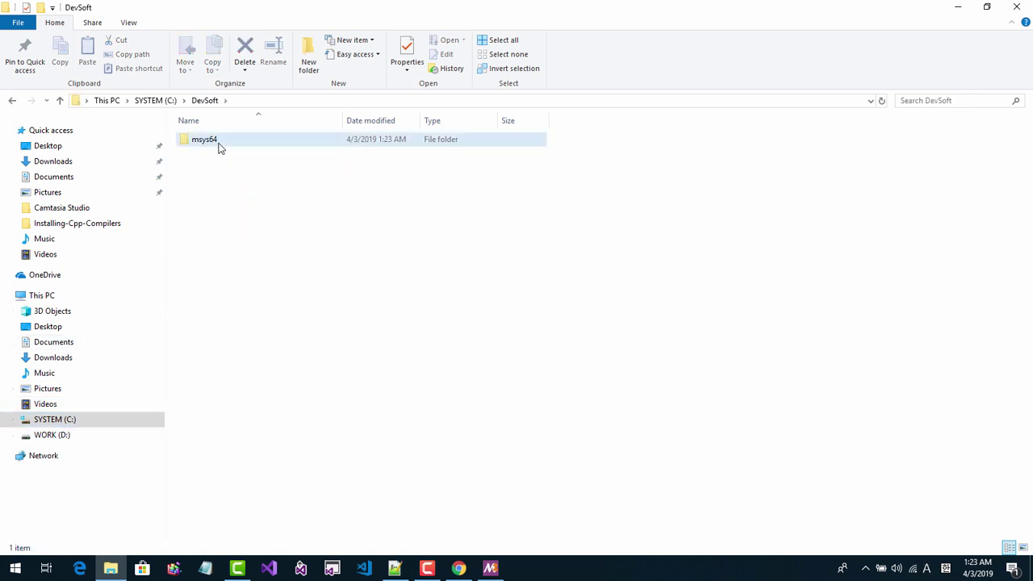
double_click(220, 148)
left_click(276, 105)
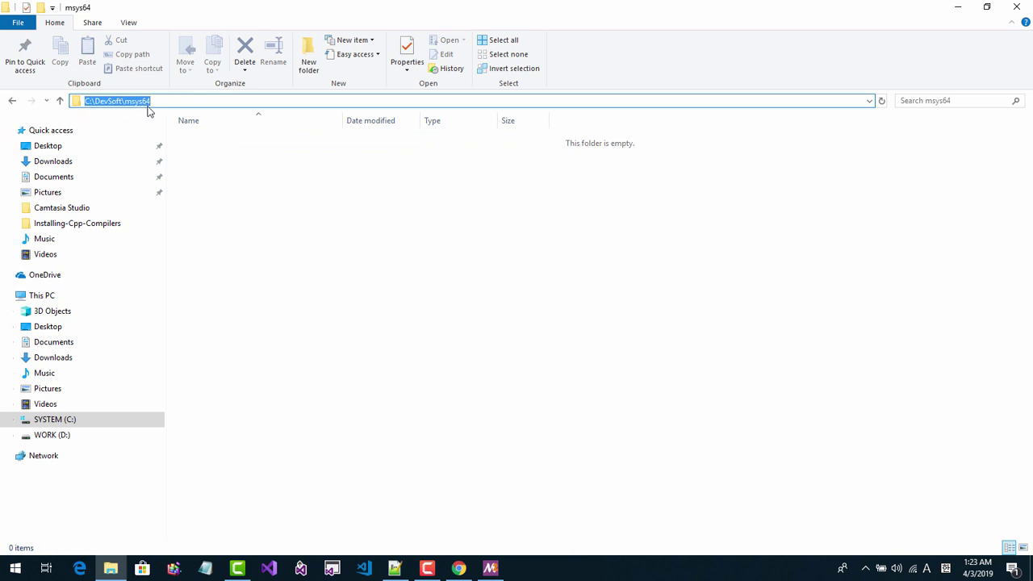
left_click(958, 7)
- Install MSYS2 with the MSYS2 64bit Start Menu folder and finish the wizard with Run MSYS2 64bit now enabled
left_click(596, 380)
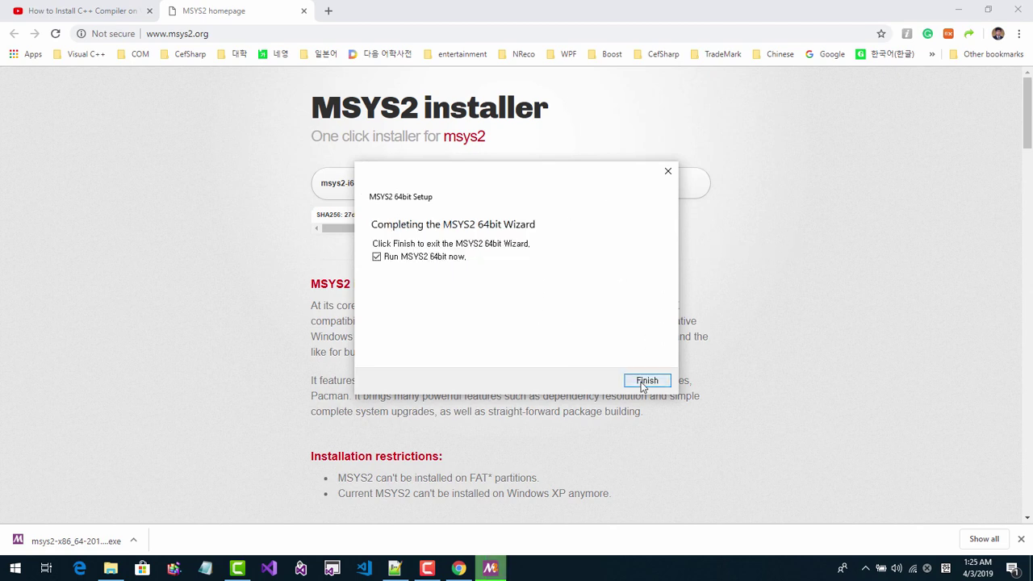
left_click(642, 385)
left_click_drag(101, 26, 508, 194)
- Review the remaining installation steps on the MSYS2 homepage, down to the package database update commands
left_click(390, 342)
scroll(387, 345, "down", 5)
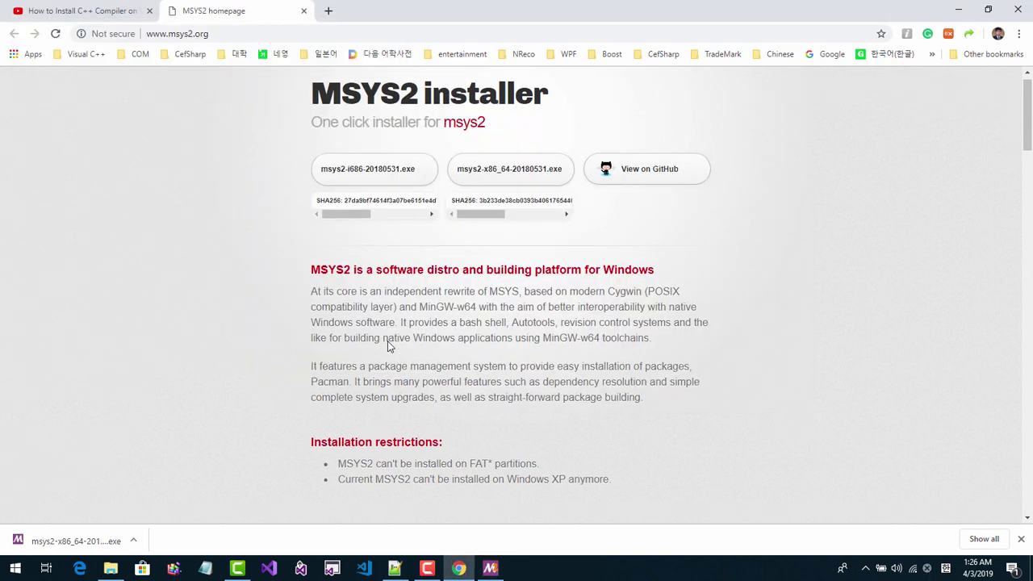
scroll(388, 343, "down", 5)
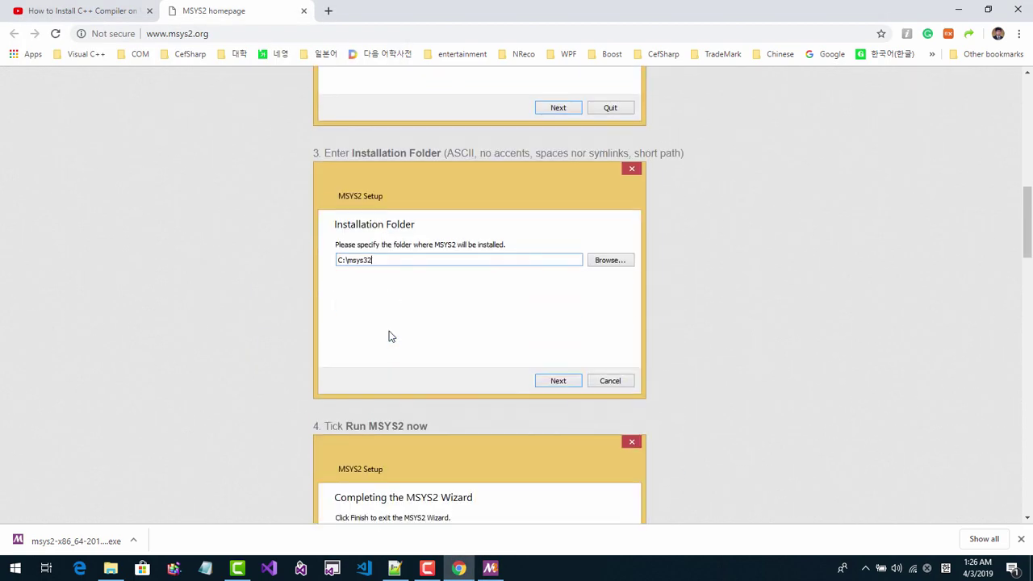
scroll(389, 335, "down", 4)
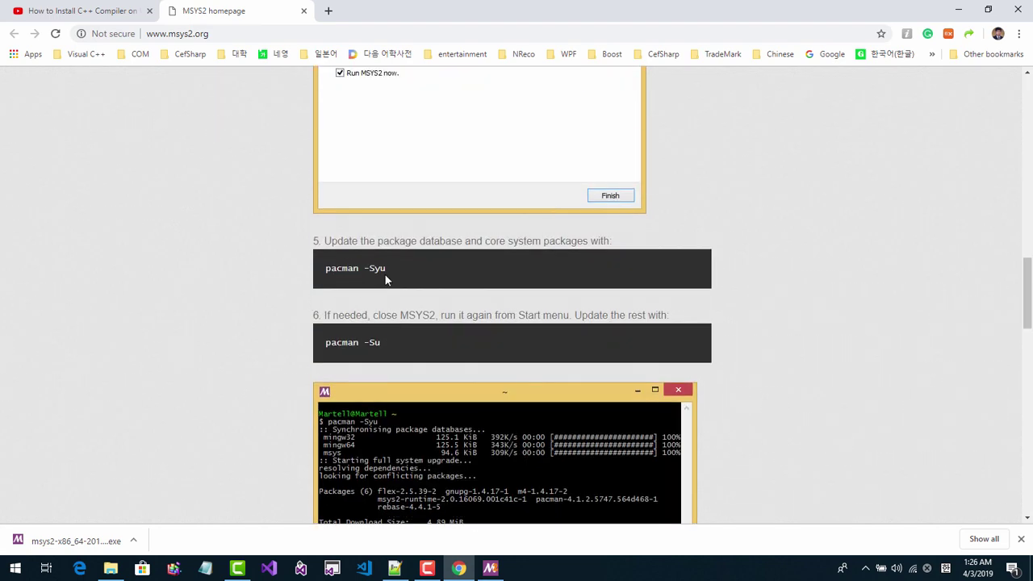
- Switch to the Notepad++ notes and copy the command pacman -Syu from the package database update section
left_click(395, 568)
left_click(328, 289)
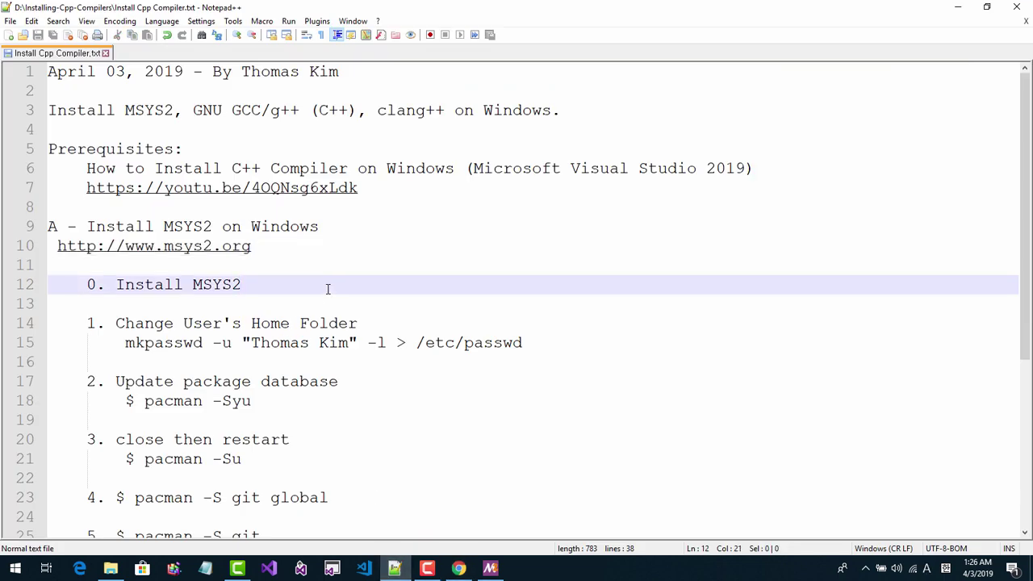
left_click_drag(260, 400, 142, 395)
key("ctrl+c")
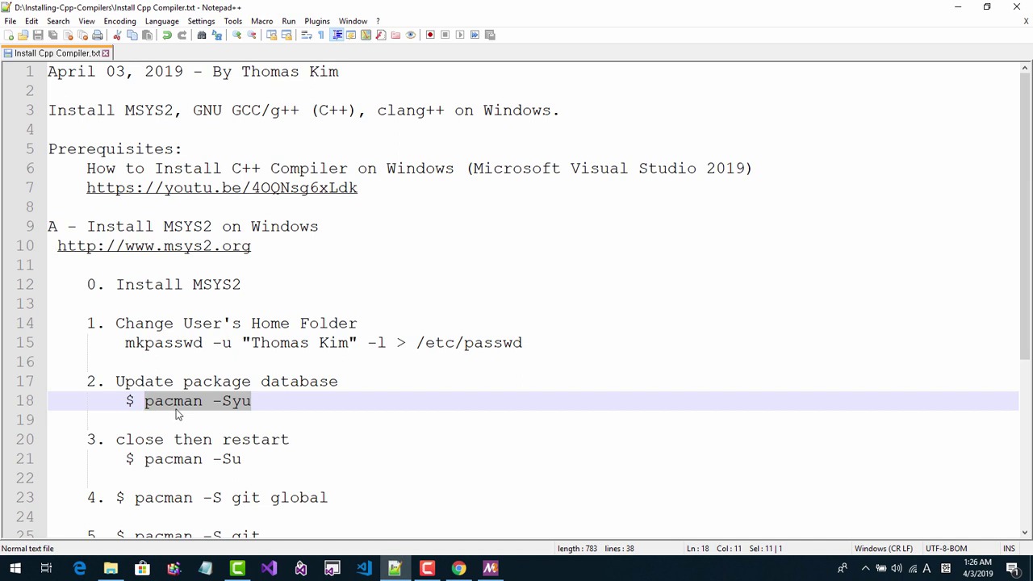
- Run pacman -Syu in the MSYS2 terminal and accept the installation of the core package upgrades
left_click(490, 569)
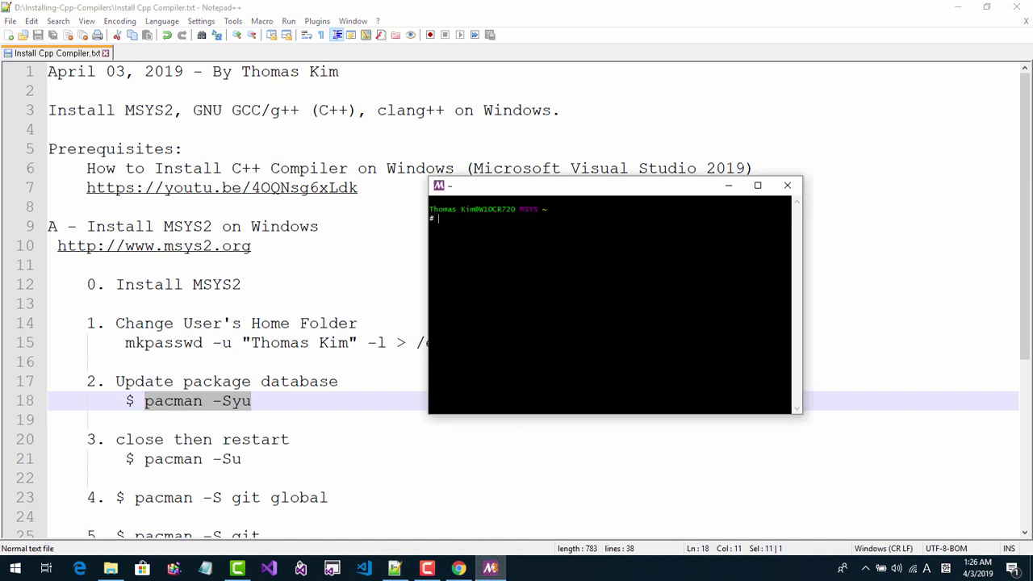
right_click(556, 322)
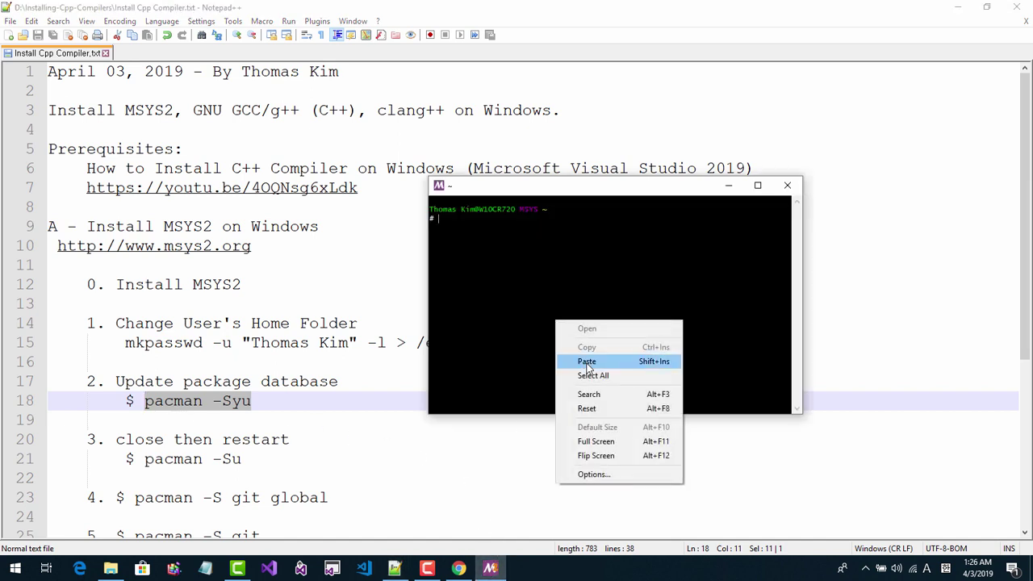
left_click(585, 361)
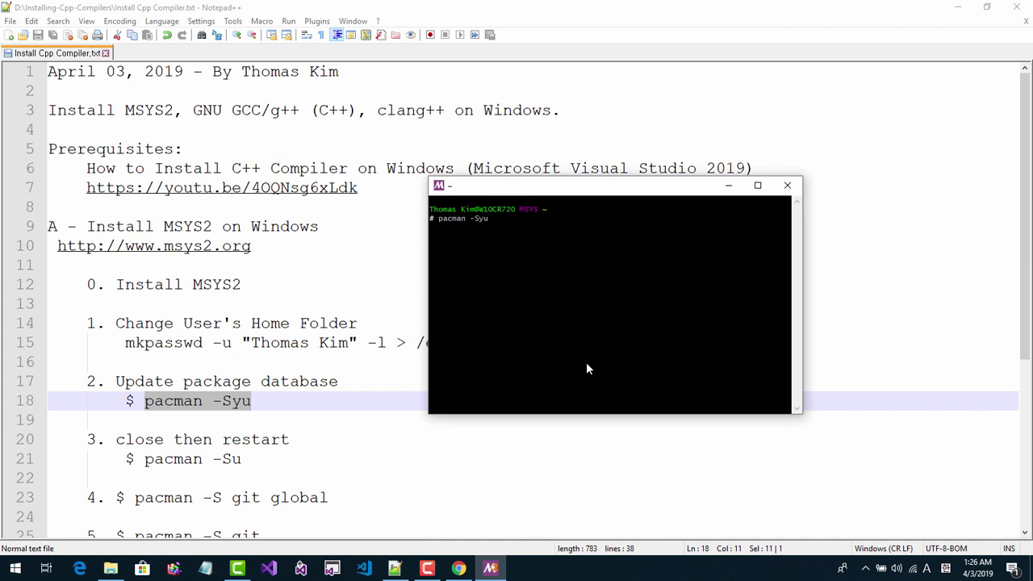
key("Return")
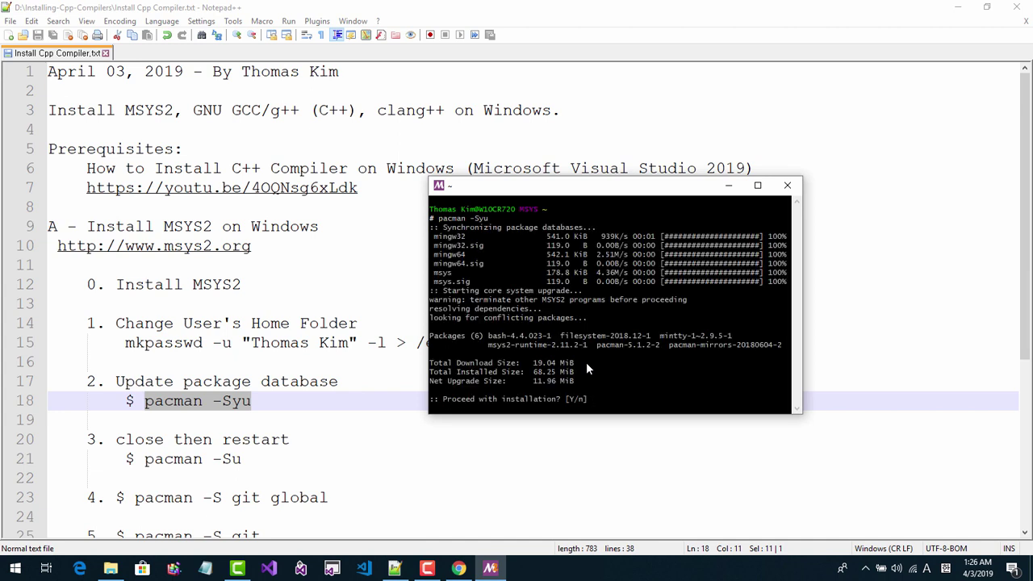
key("Return")
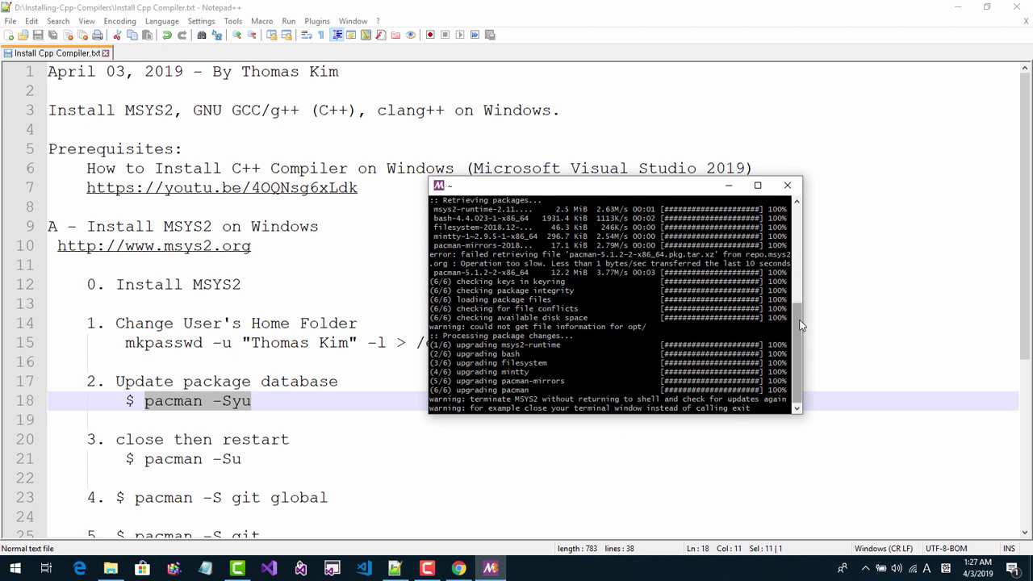
- Close the MSYS2 terminal despite its running processes and minimize the notes and browser windows to reach the desktop
left_click(788, 188)
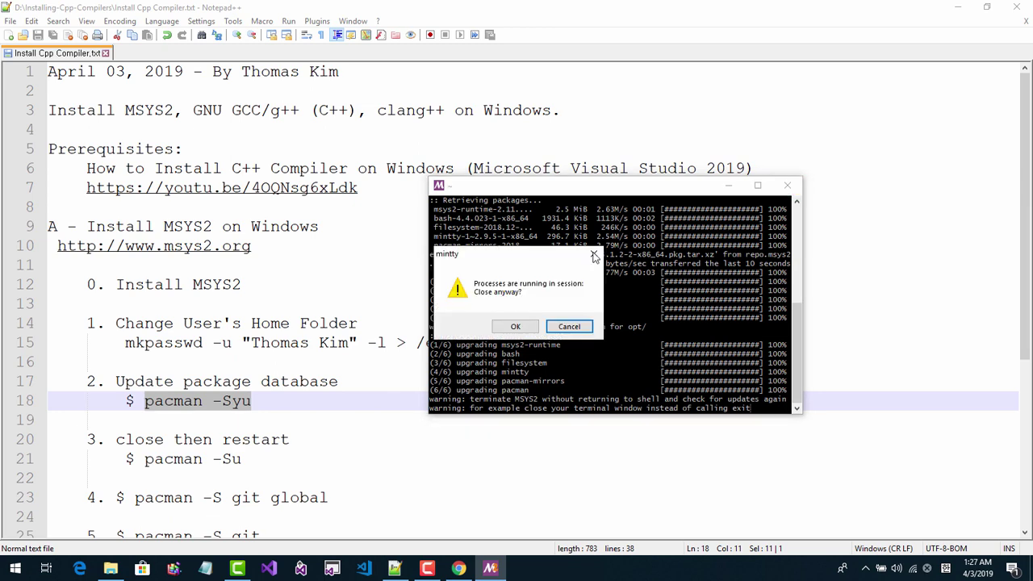
left_click(517, 327)
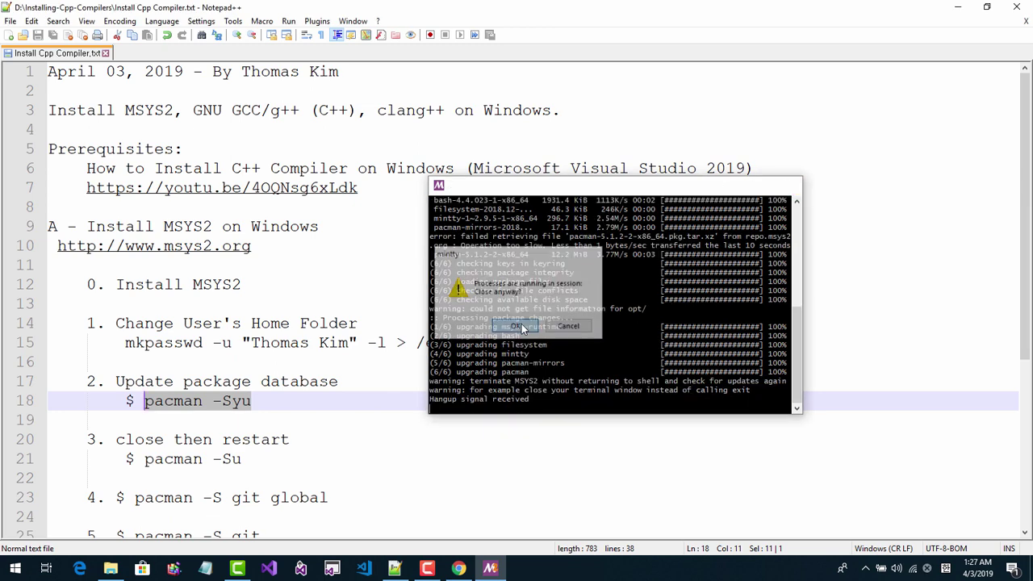
left_click(957, 7)
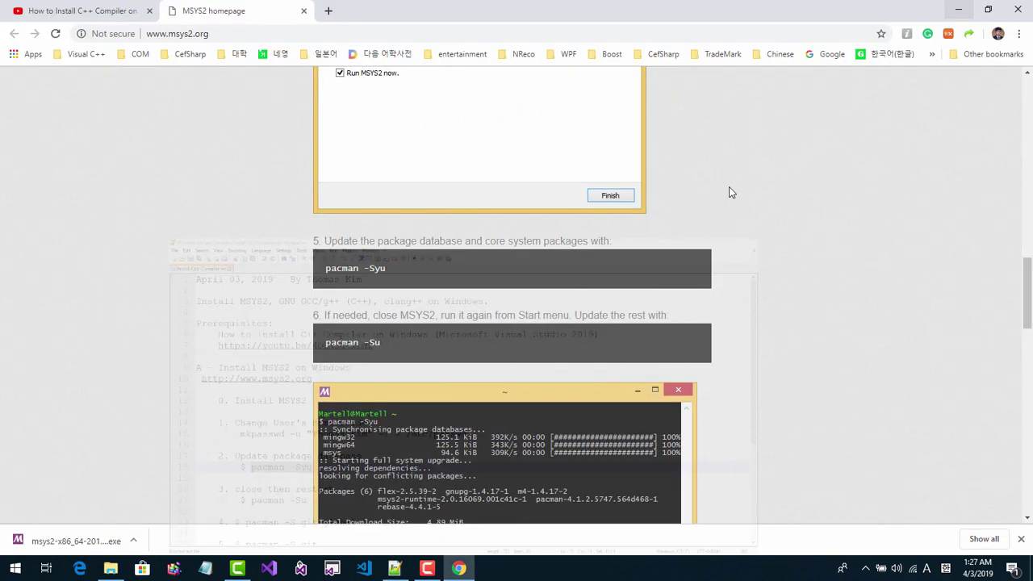
left_click(958, 9)
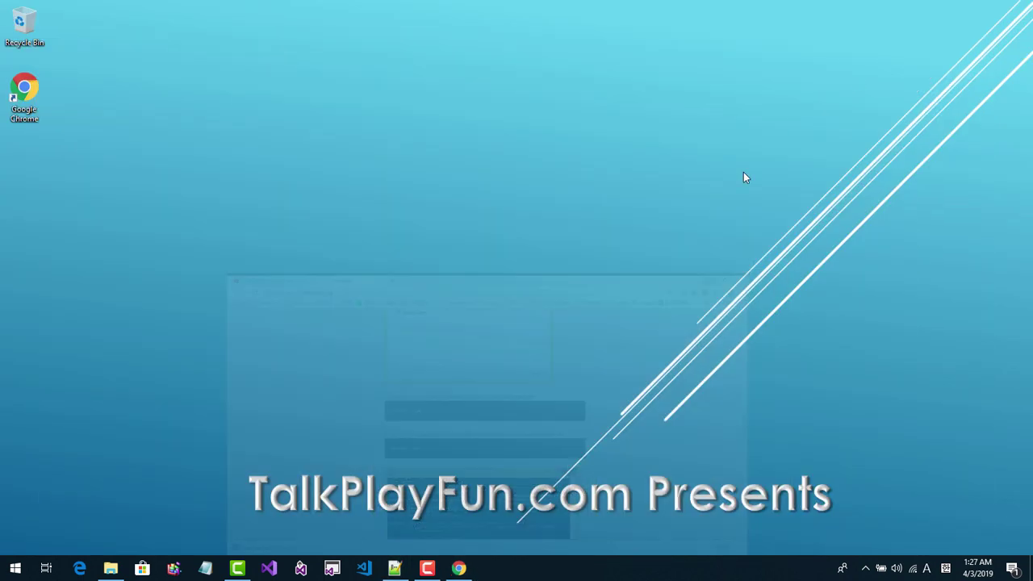
- Switch to File Explorer, open C:\DevSoft\msys64 from the SYSTEM (C:) drive, and restore the window to a smaller size
left_click(113, 570)
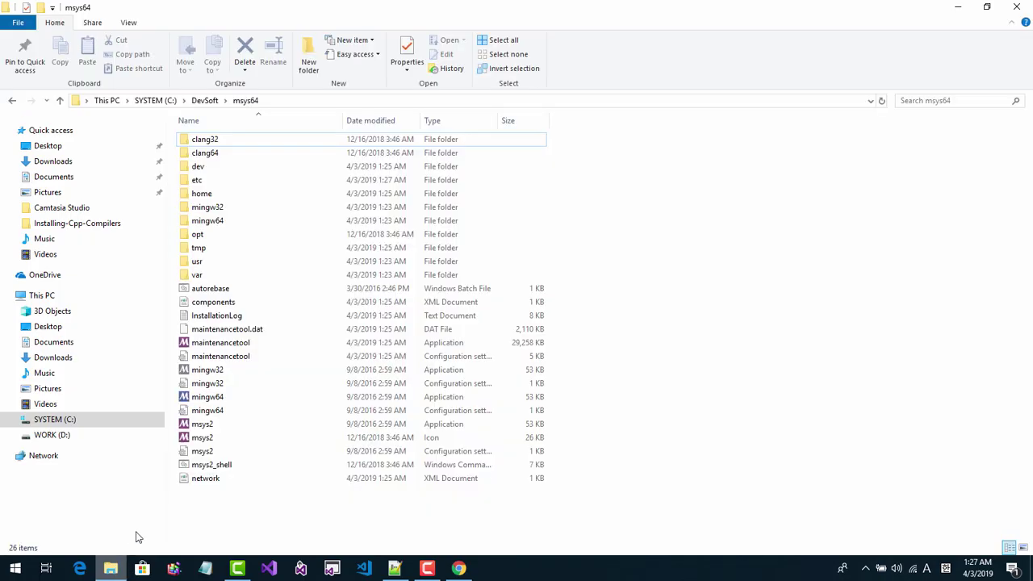
left_click(88, 419)
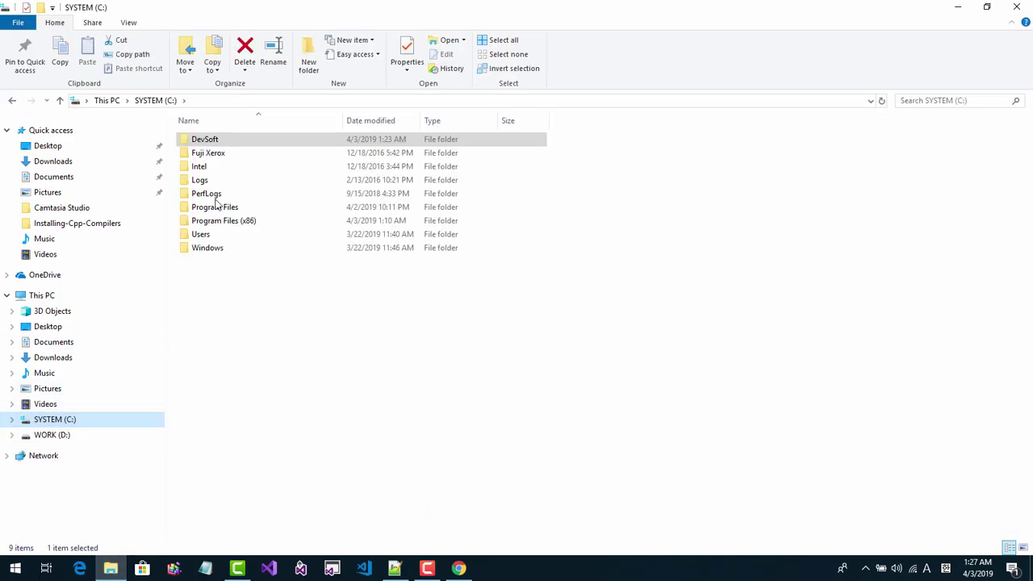
left_click(223, 139)
double_click(224, 139)
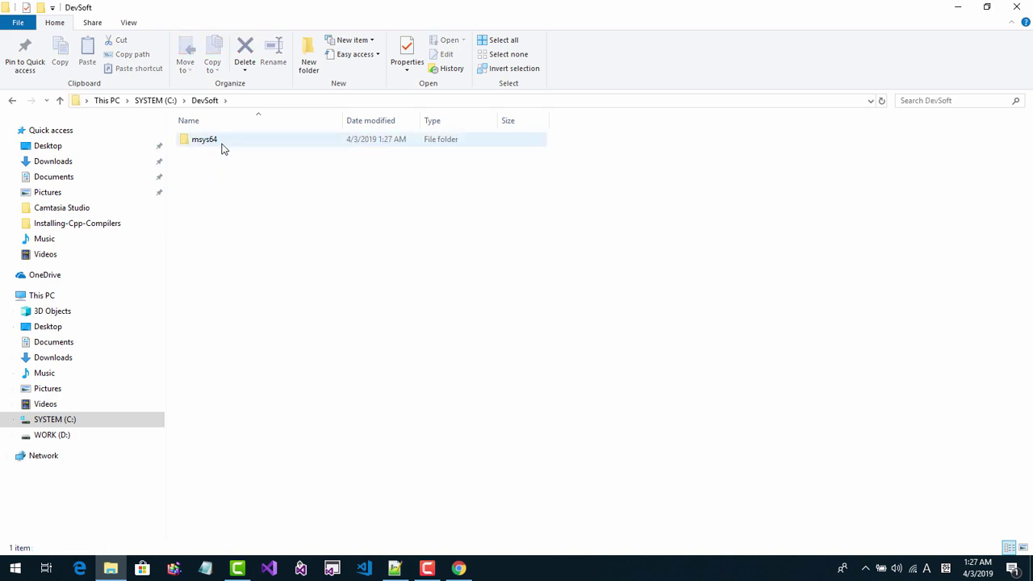
double_click(223, 146)
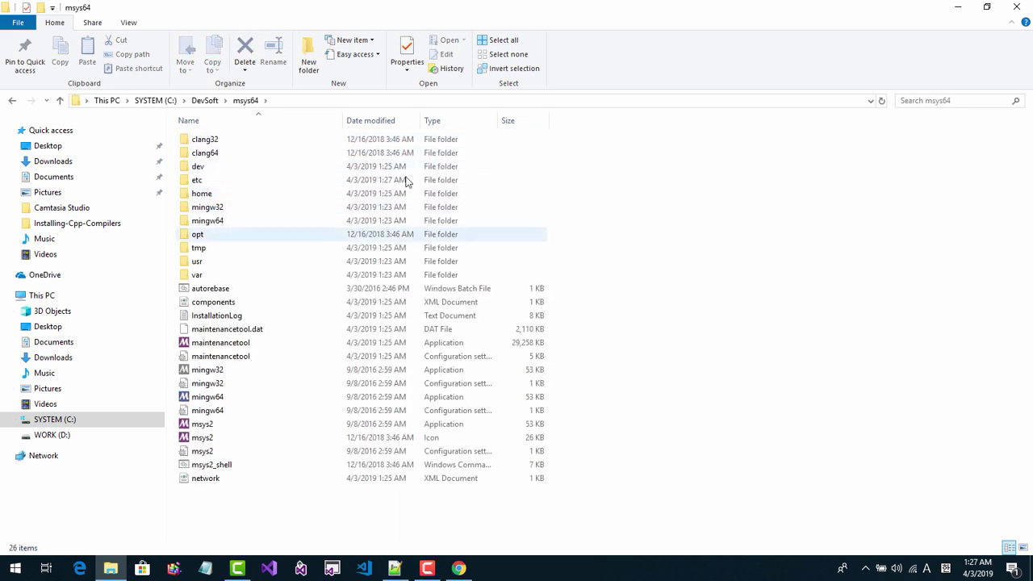
left_click(987, 7)
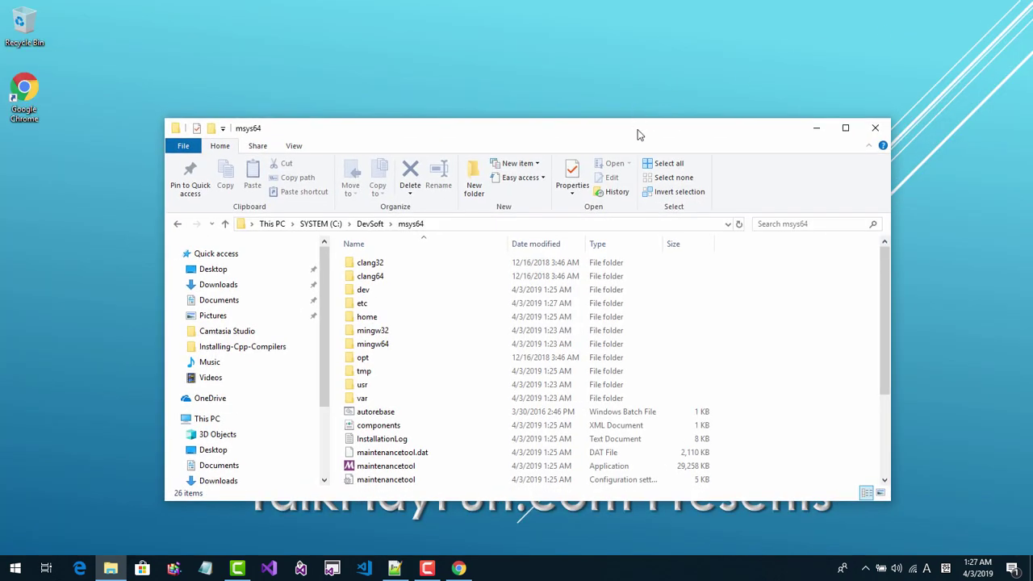
left_click_drag(637, 135, 676, 81)
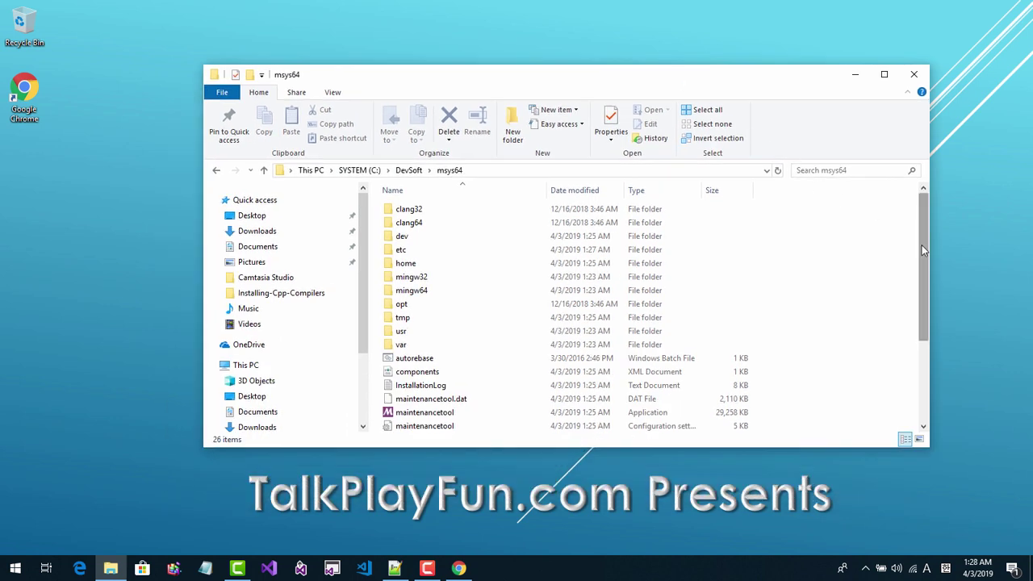
left_click_drag(924, 251, 909, 358)
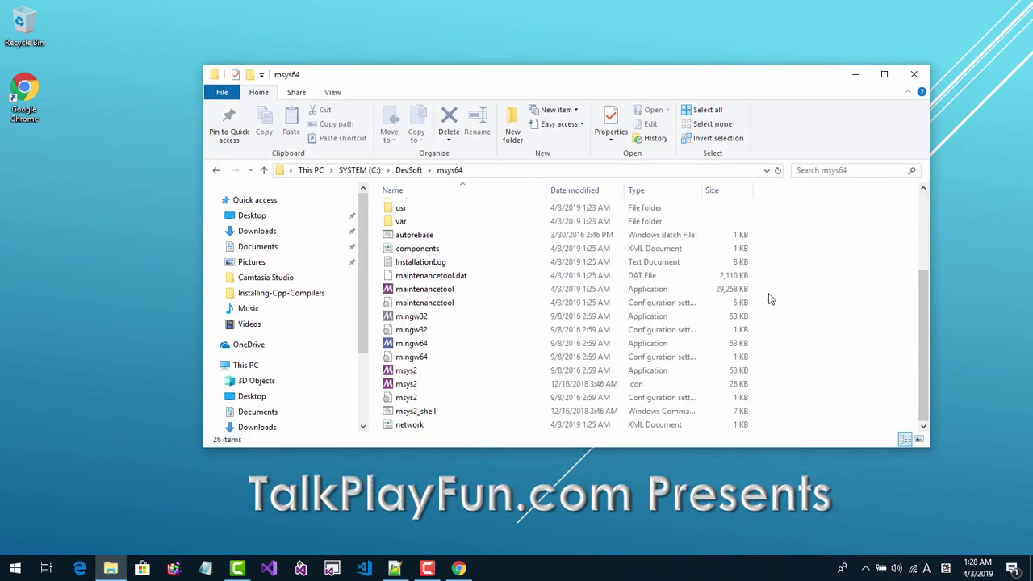
- Show file name extensions and launch msys2_shell.cmd from the msys64 folder
left_click(333, 92)
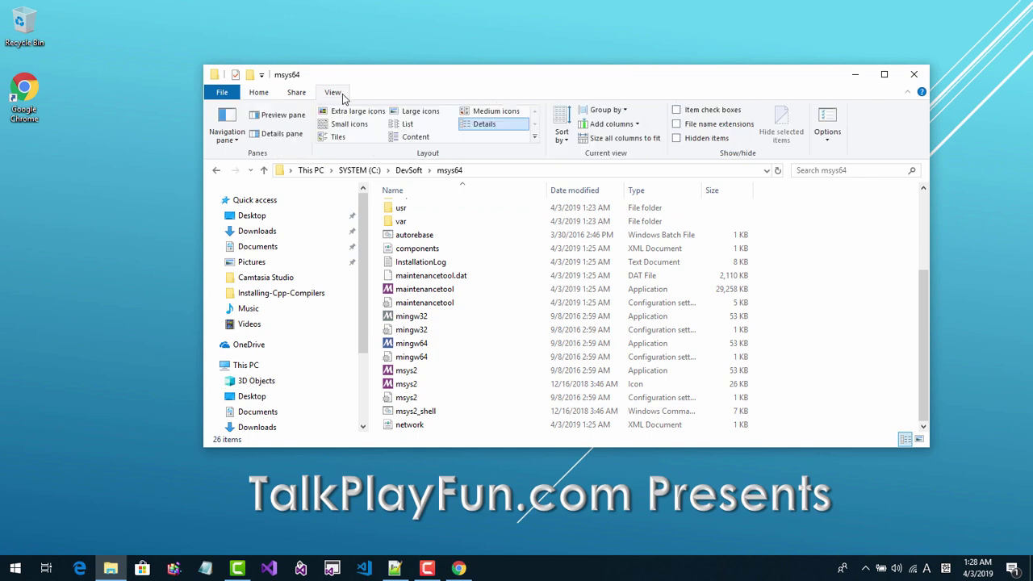
left_click(700, 126)
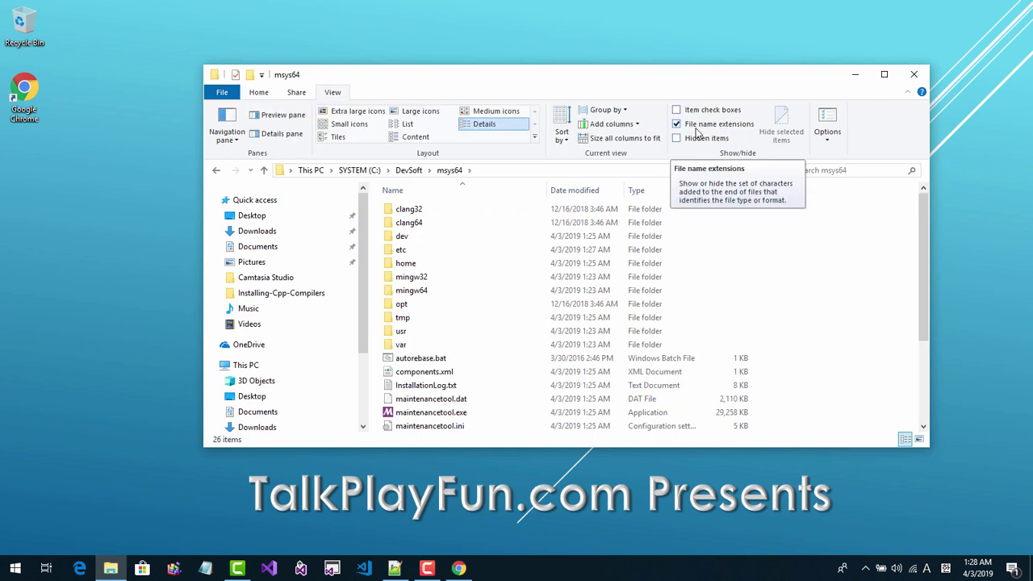
scroll(516, 322, "down", 3)
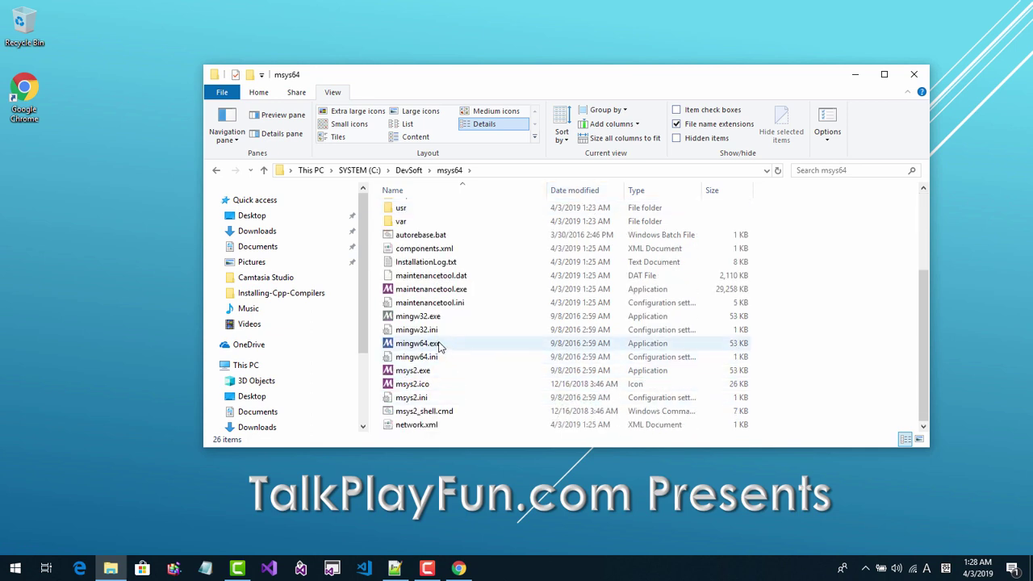
double_click(422, 414)
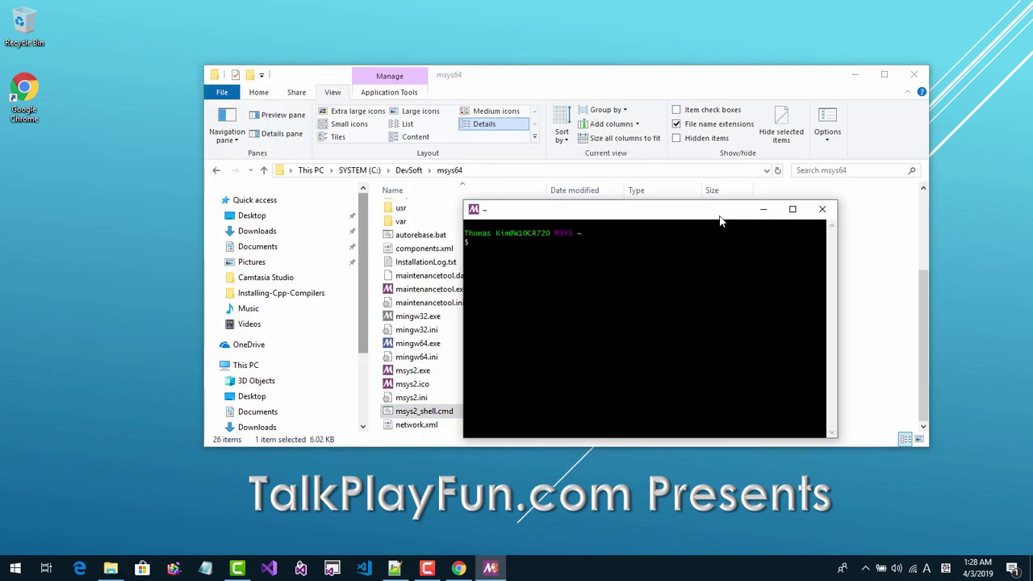
- Switch to the Notepad++ notes and copy the command pacman -Su from the close then restart section
left_click(395, 568)
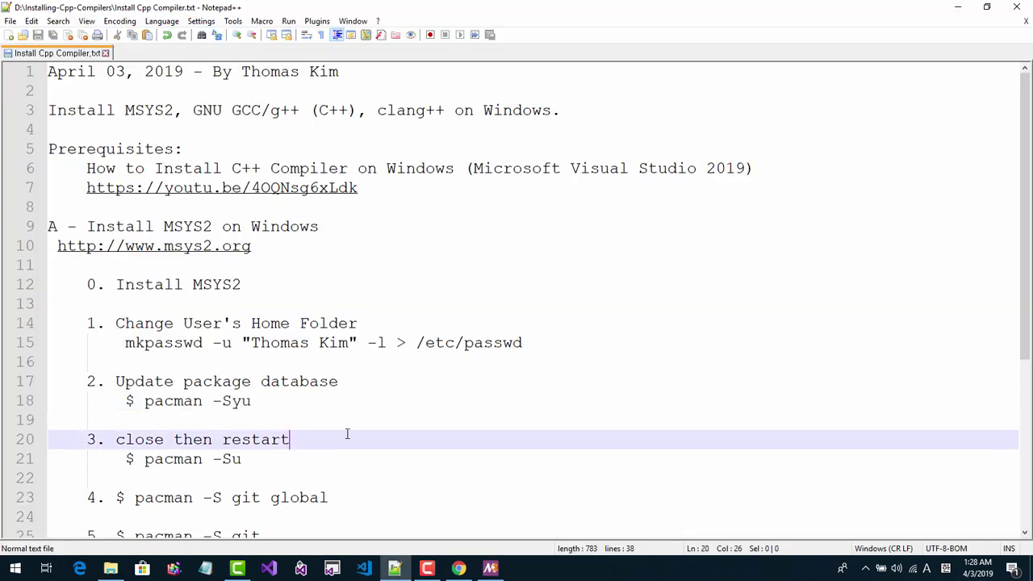
left_click(240, 459)
left_click_drag(240, 458, 145, 459)
key("ctrl+c")
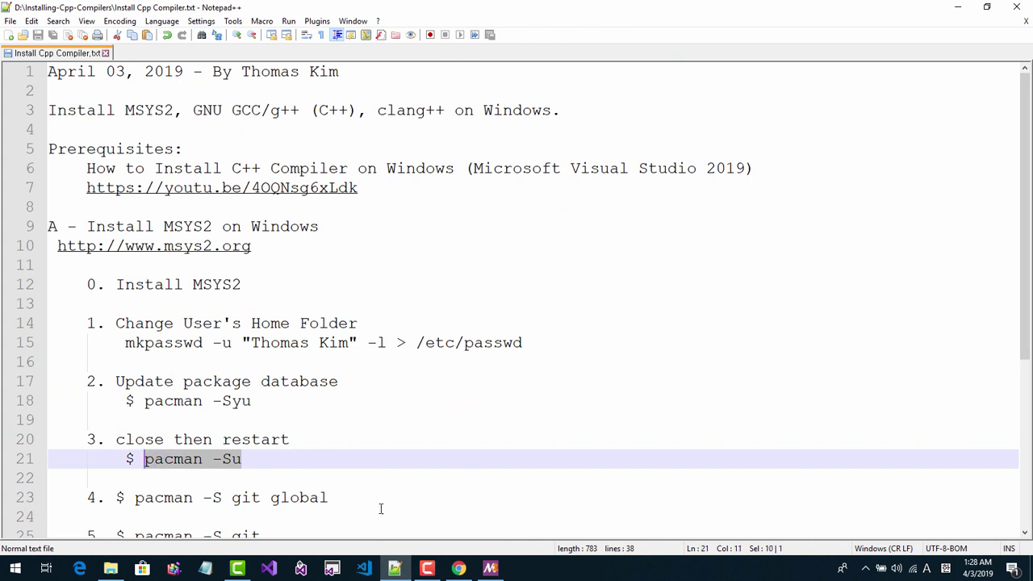
- Run pacman -Su in the MSYS2 terminal, accept the package installation, and exit the shell after the upgrade
left_click(490, 568)
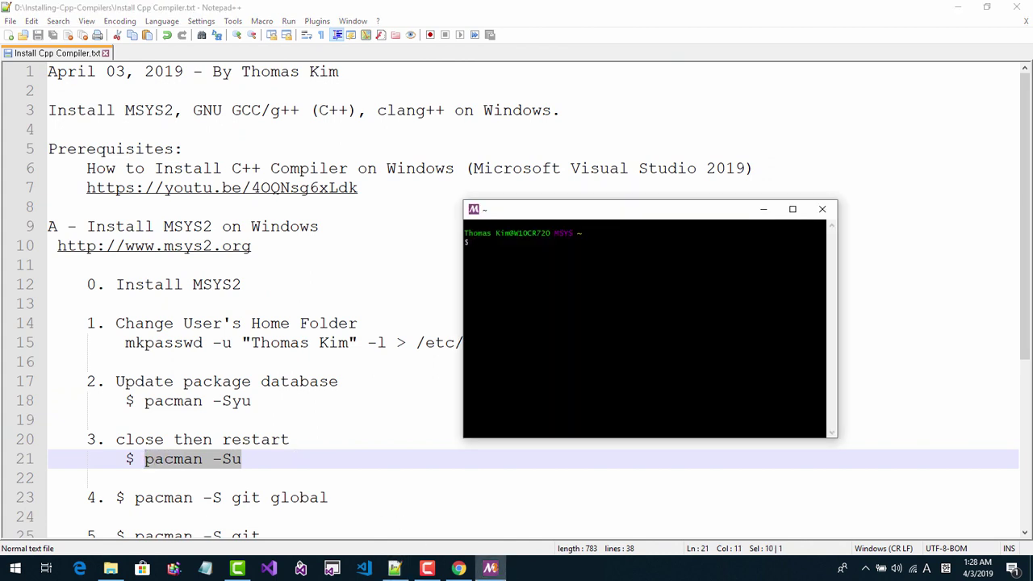
right_click(578, 326)
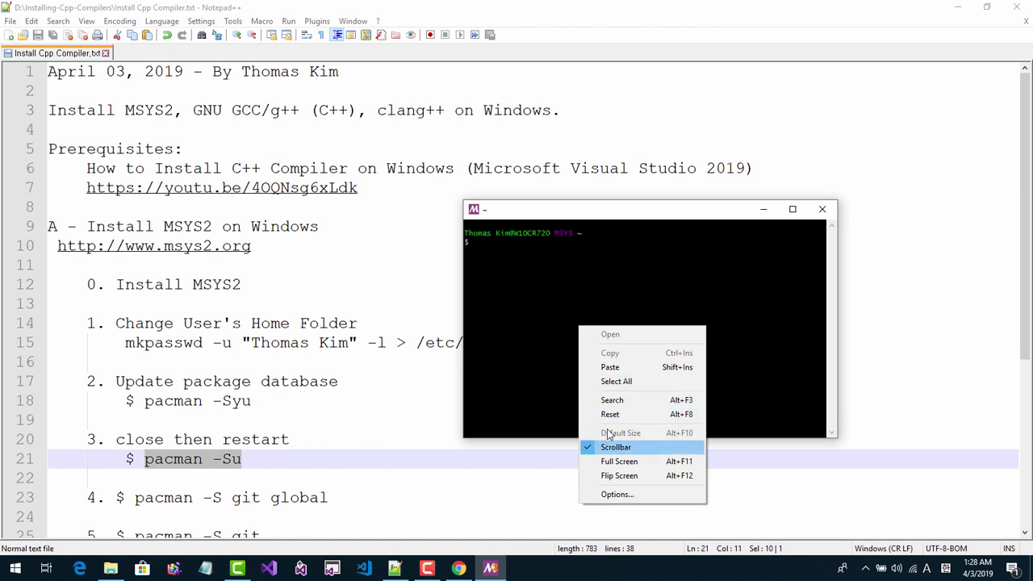
left_click(612, 367)
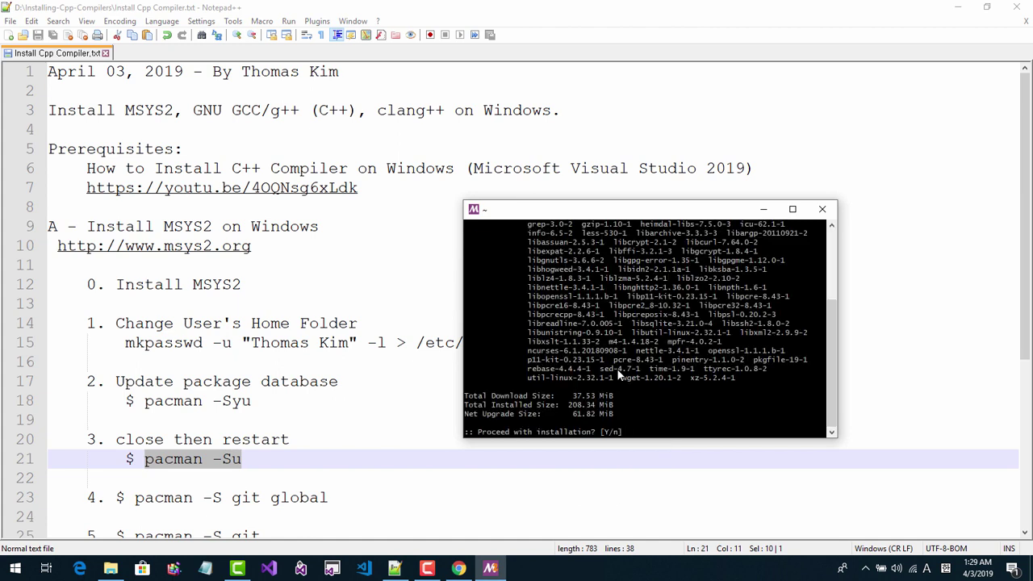
key("Return")
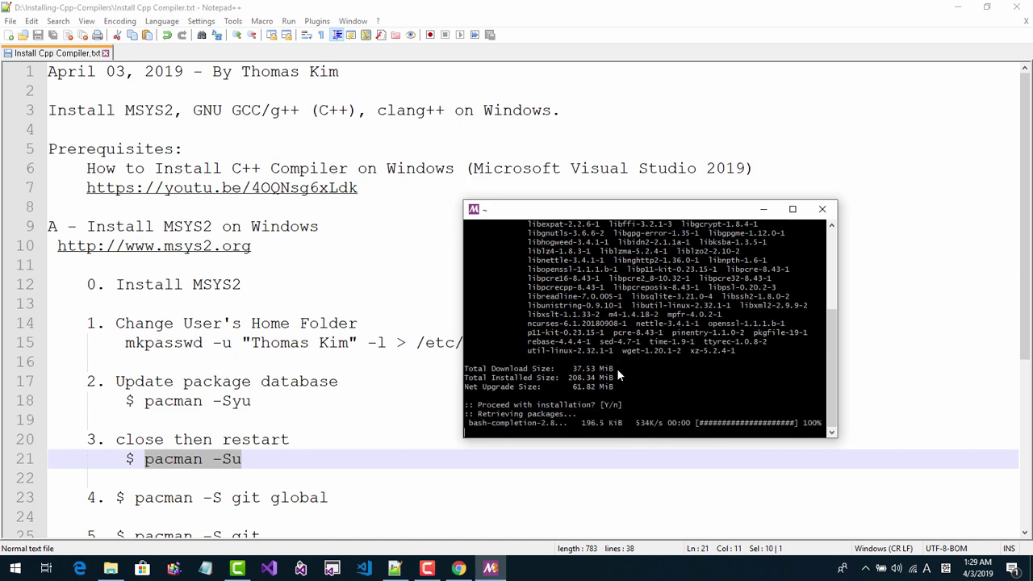
left_click(727, 444)
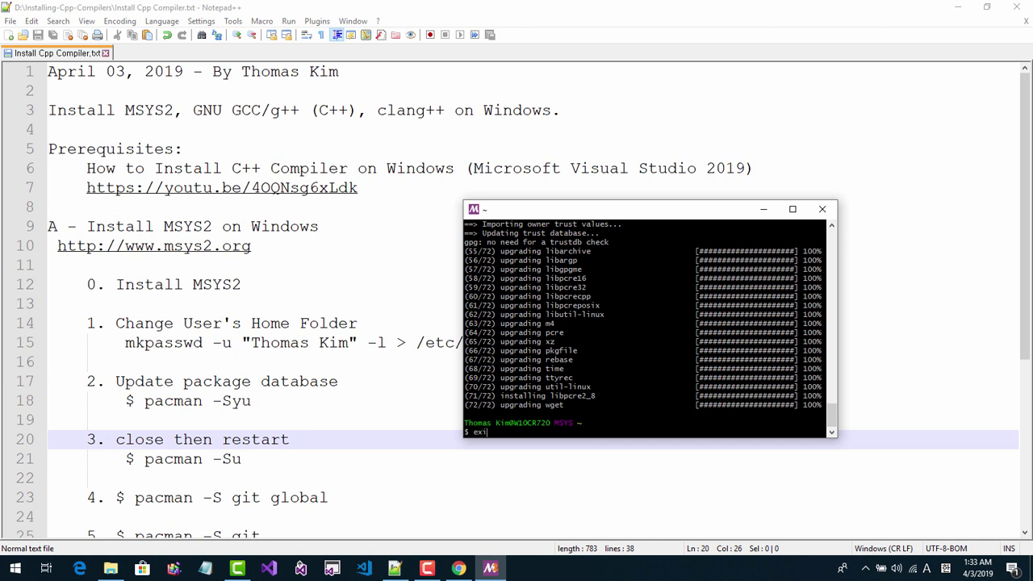
key("Return")
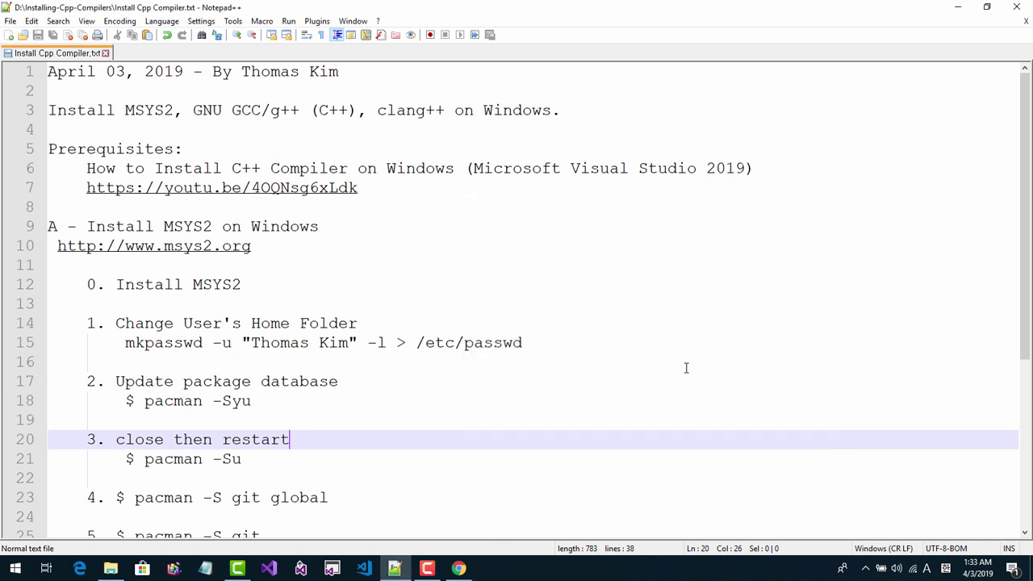
- Minimize the notes and create a desktop shortcut to mingw64.exe from the msys64 folder, placed below the Google Chrome icon
left_click(957, 9)
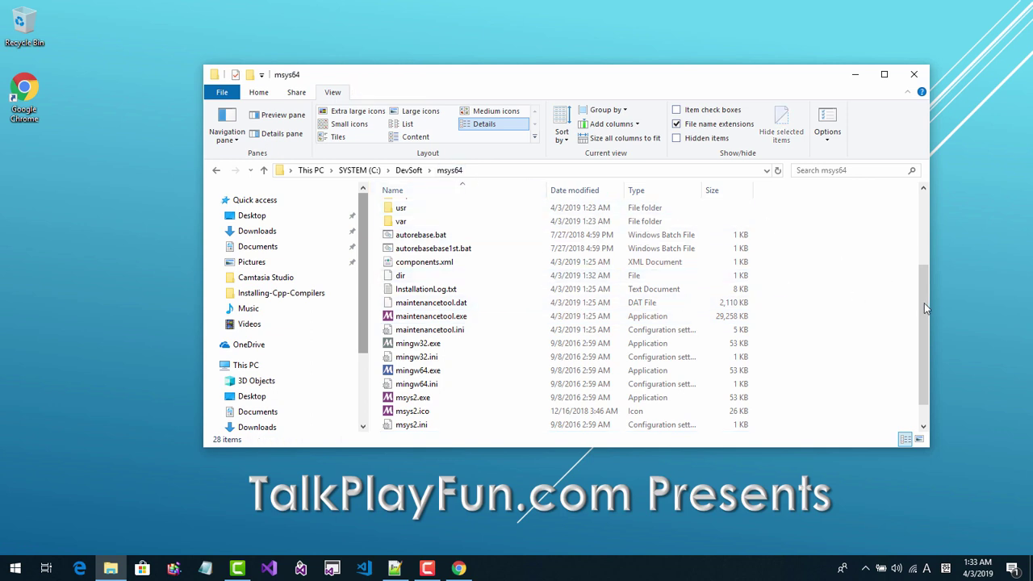
scroll(925, 357, "down", 1)
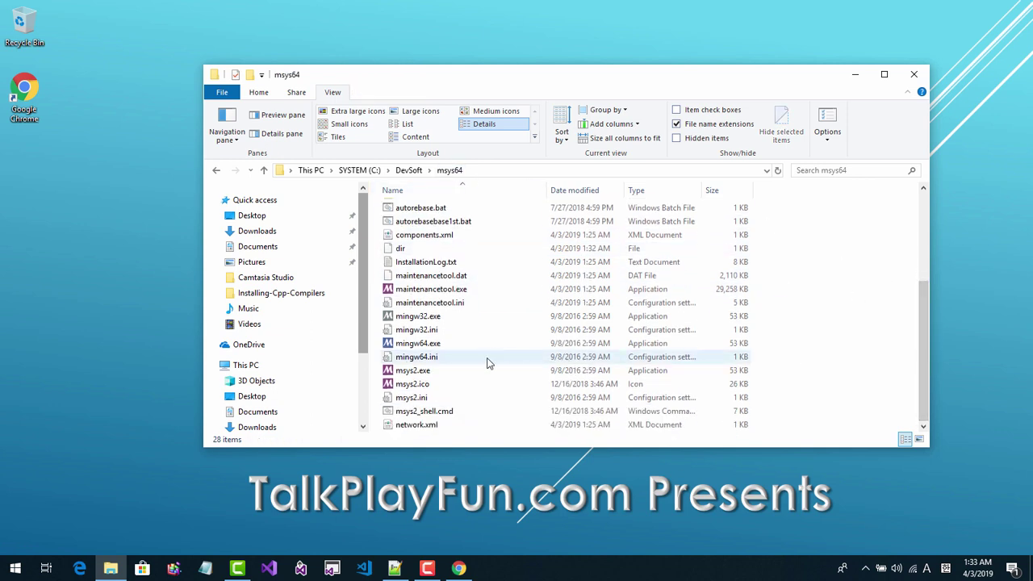
mouse_move(434, 349)
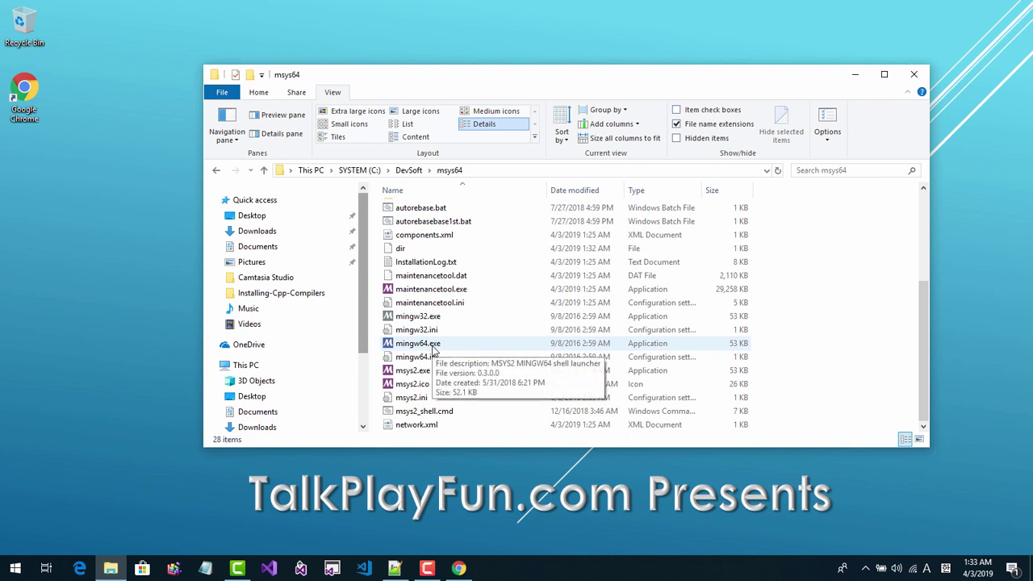
left_click_drag(433, 350, 104, 349)
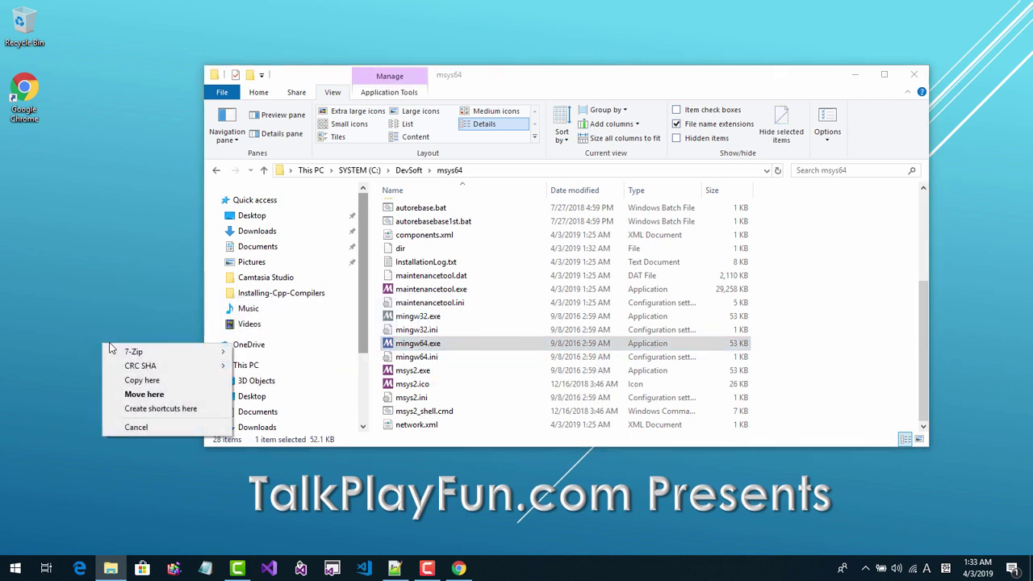
left_click(147, 410)
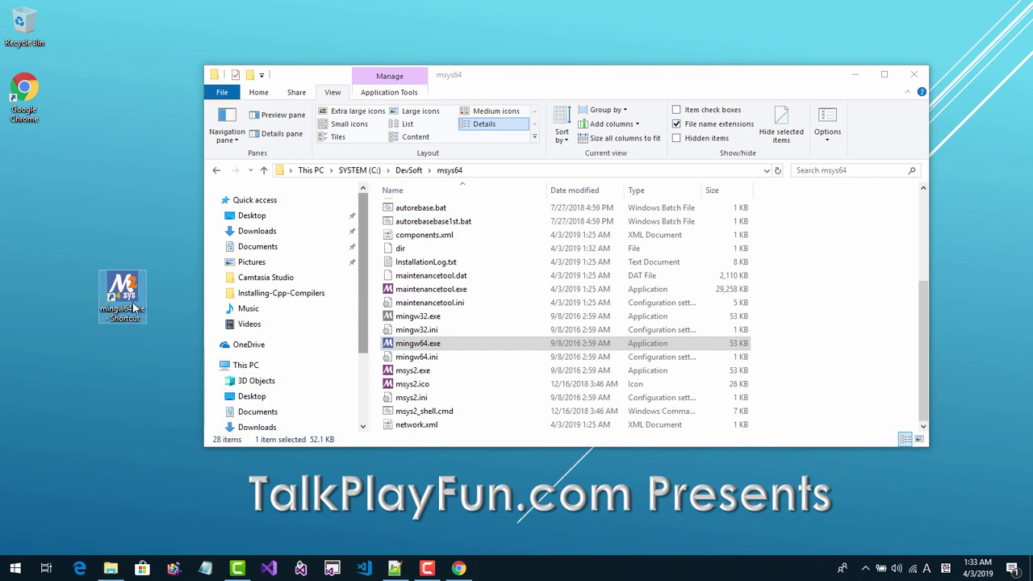
left_click_drag(134, 307, 65, 220)
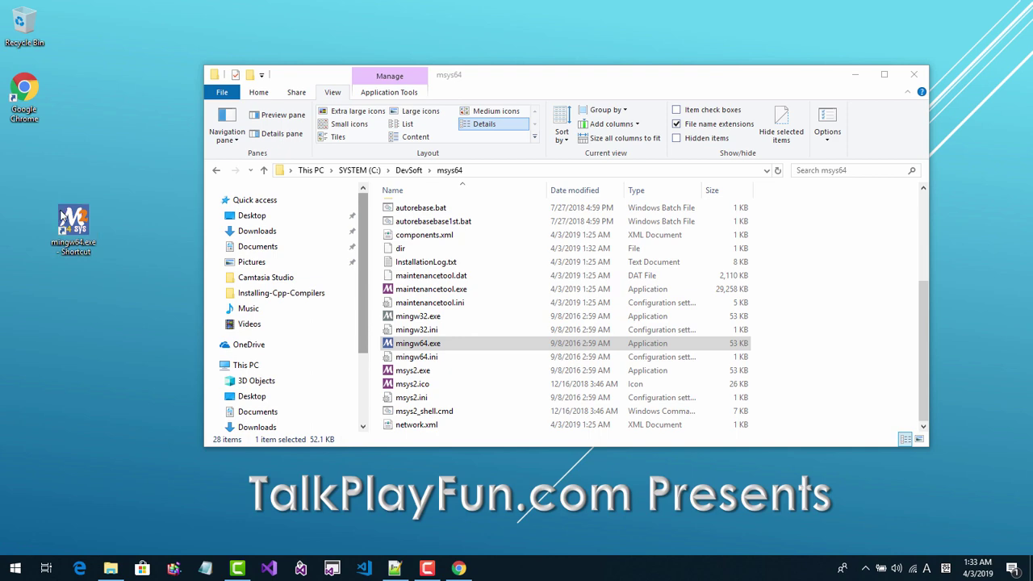
- Launch the MINGW64 shell from its desktop shortcut and print the working directory with pwd
double_click(63, 217)
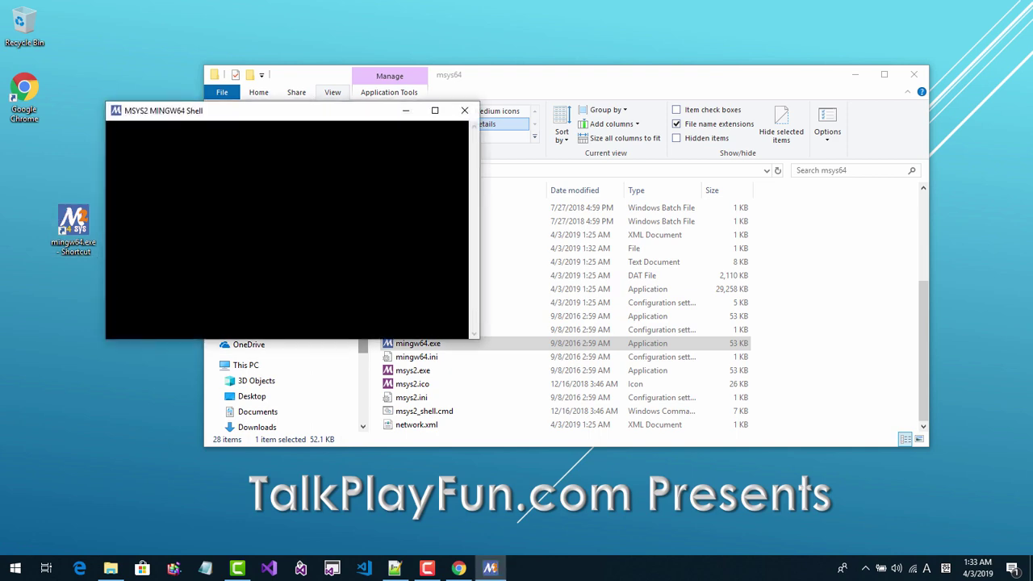
left_click_drag(304, 113, 476, 269)
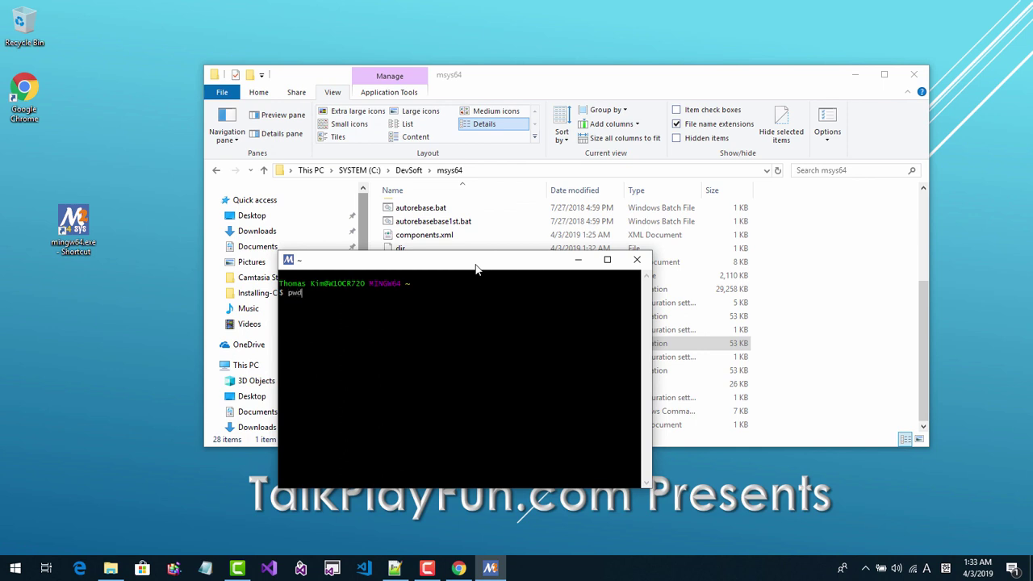
key("Return")
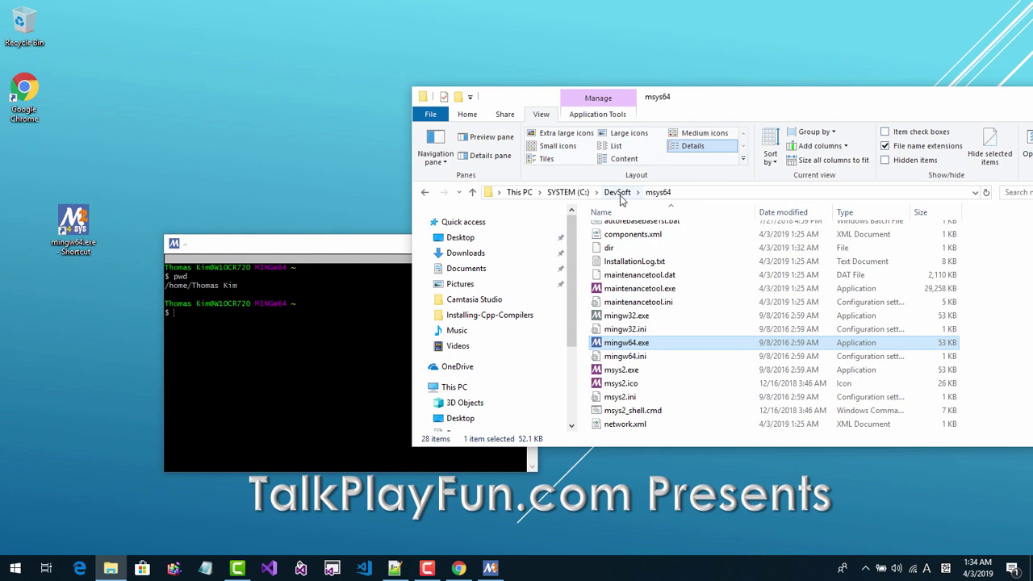
- Open the home folder inside C:\DevSoft\msys64 in File Explorer to examine the user's home directory
left_click(618, 192)
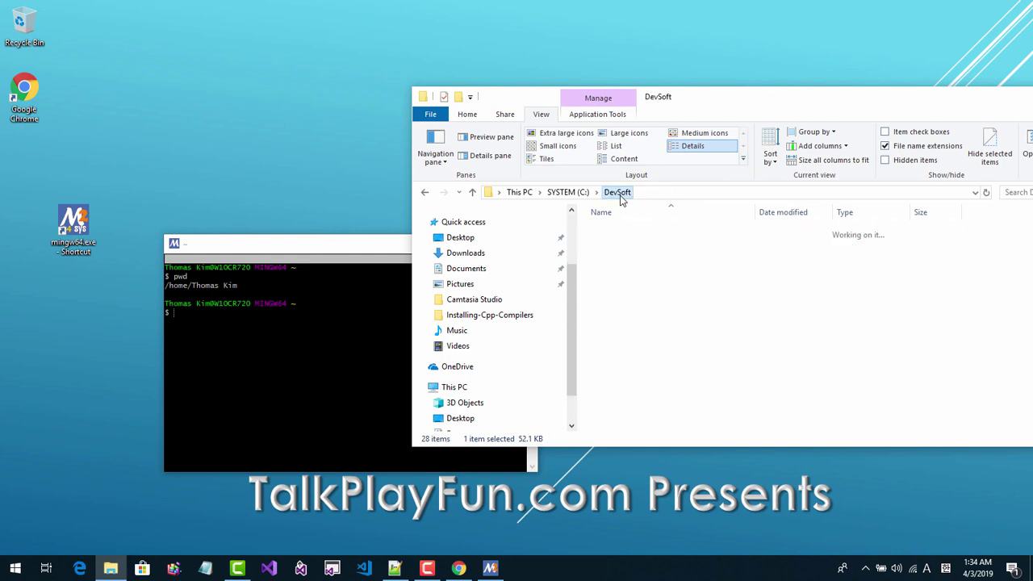
double_click(622, 237)
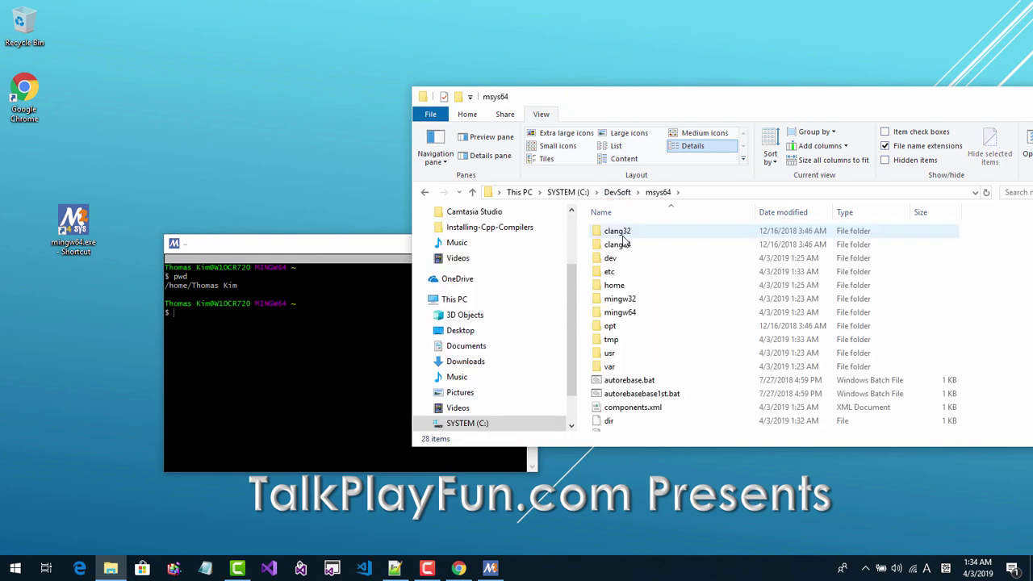
double_click(627, 286)
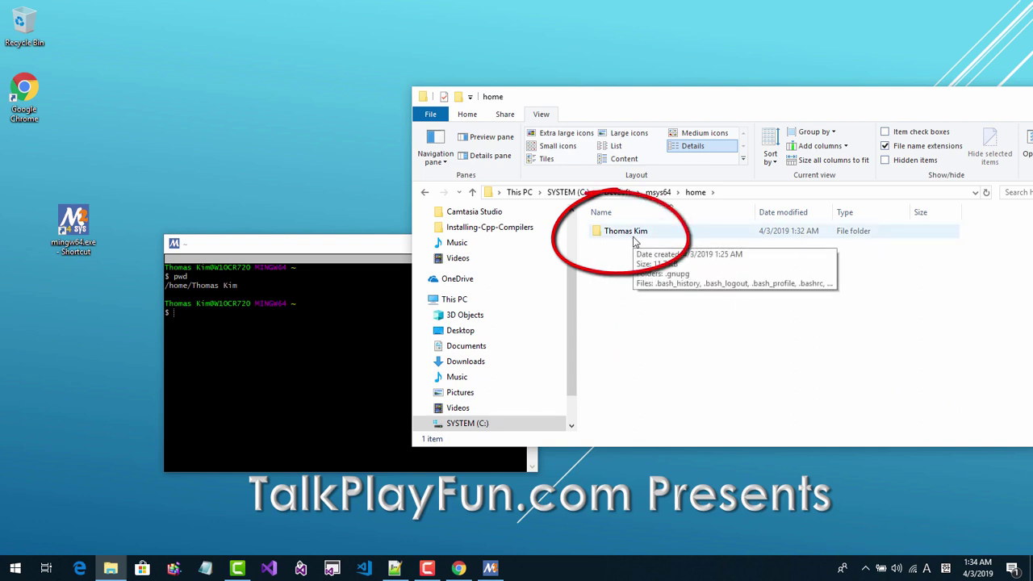
- Run mkpasswd -u with the quoted Windows user name and -l in the MINGW64 shell, and redirect the same command's output to /etc/passwd
left_click_drag(347, 250, 304, 259)
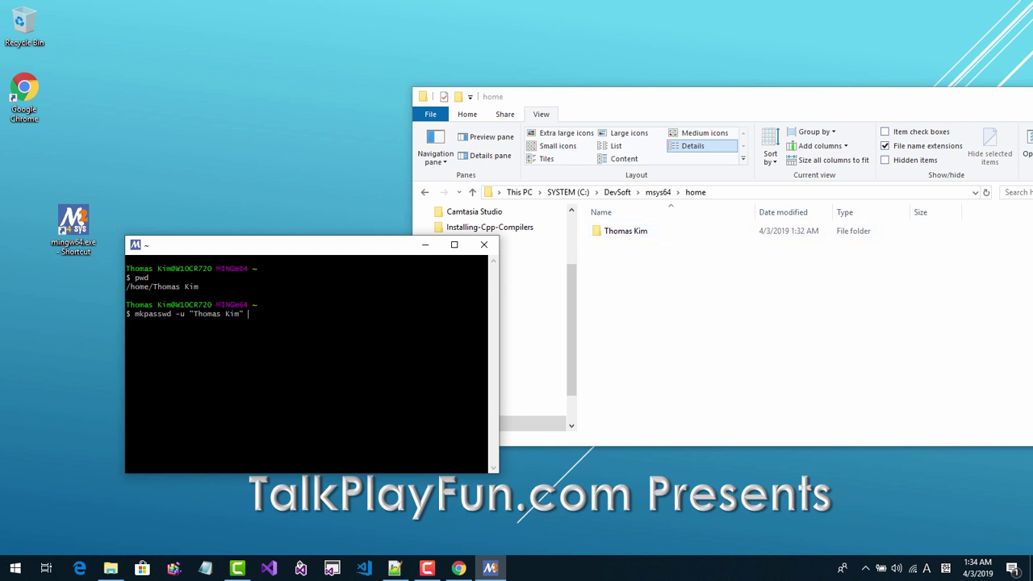
key("Return")
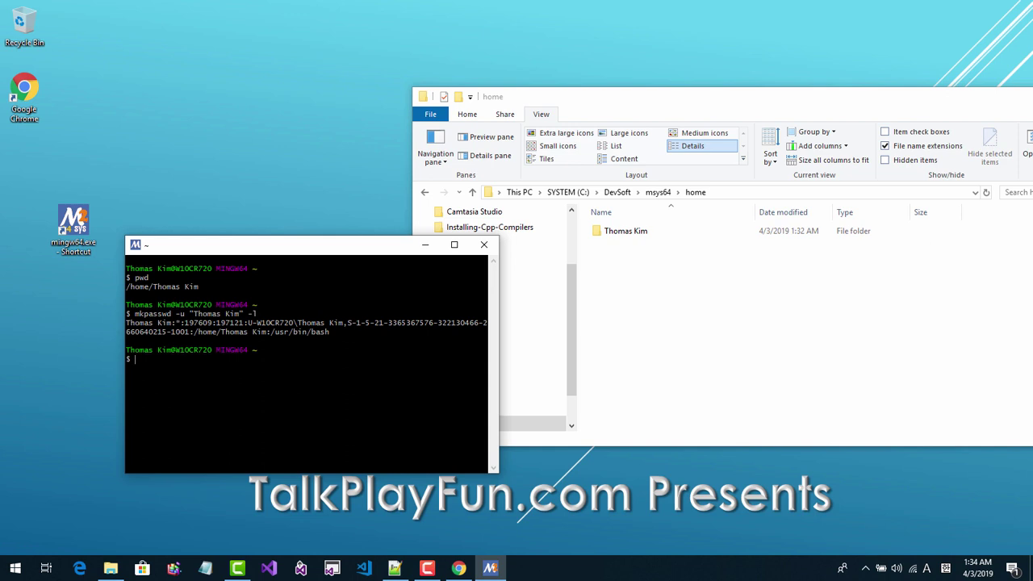
key("Up")
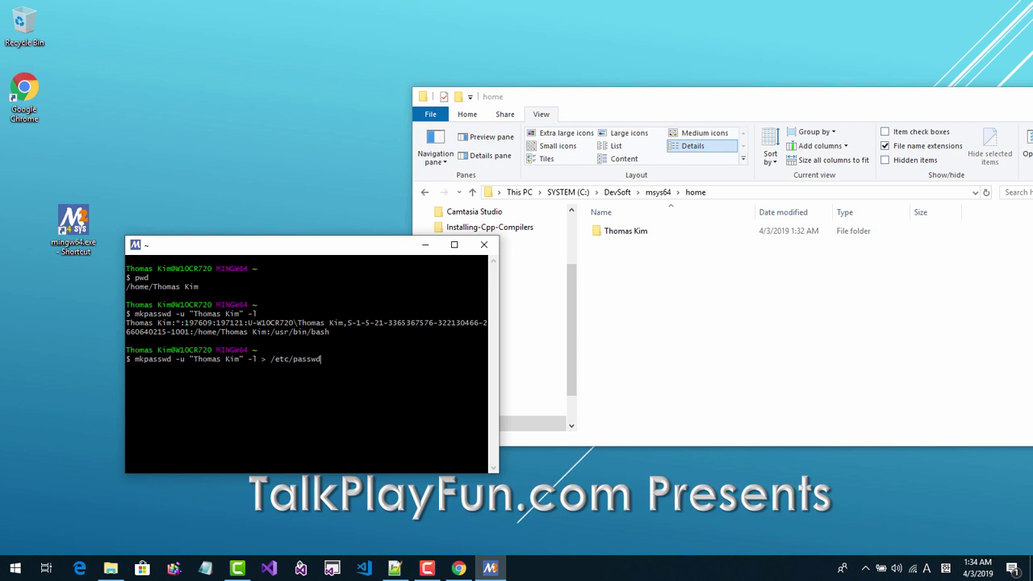
key("Return")
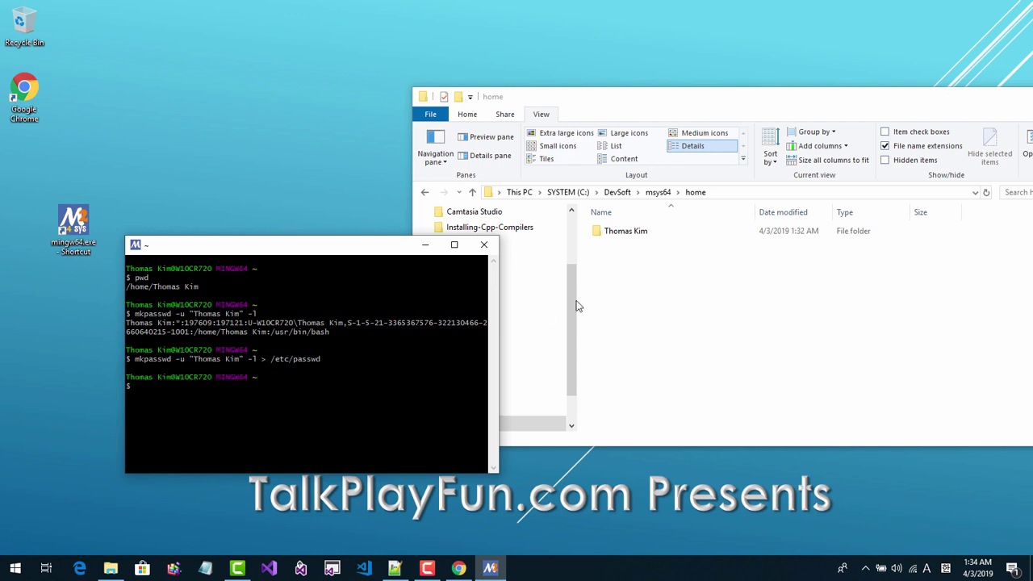
- Open the passwd file from C:\DevSoft\msys64\etc in Notepad++
left_click(657, 192)
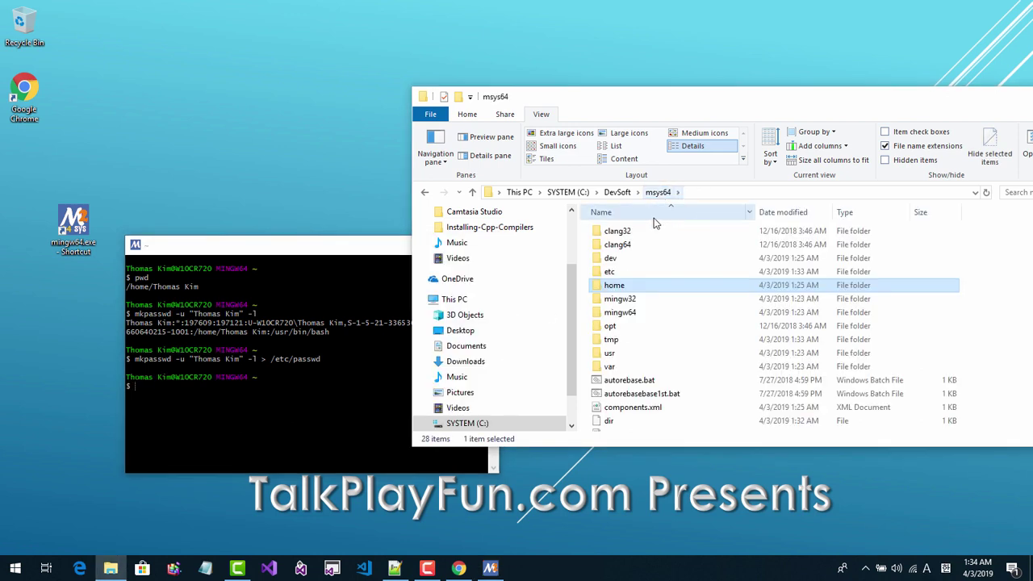
double_click(637, 271)
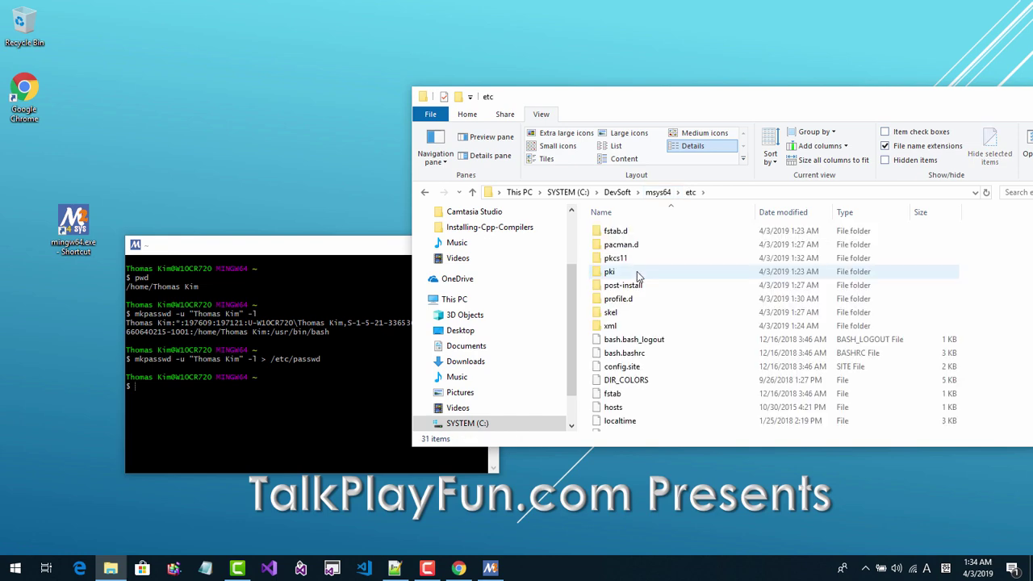
scroll(650, 392, "down", 4)
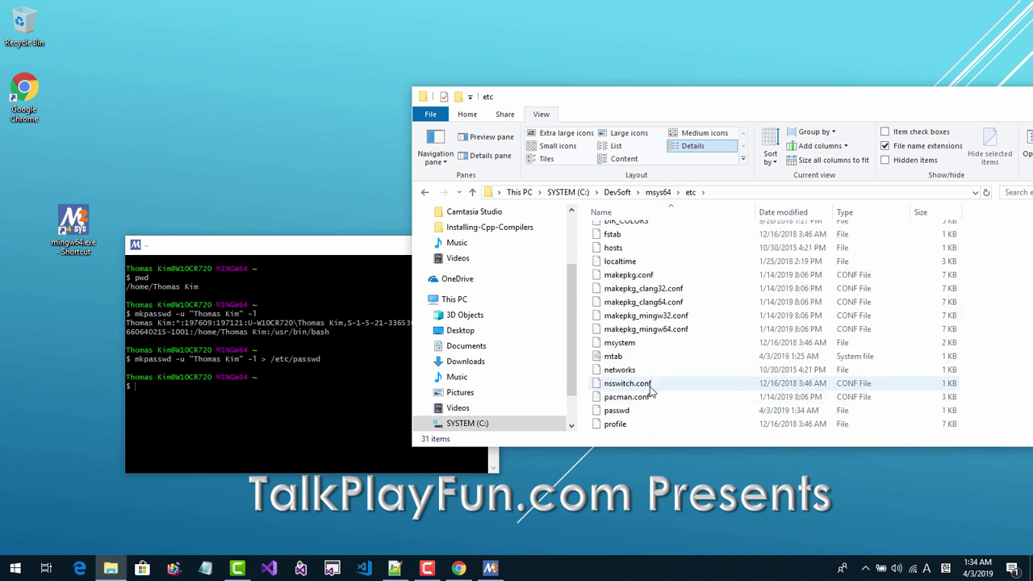
scroll(651, 389, "down", 1)
left_click(632, 372)
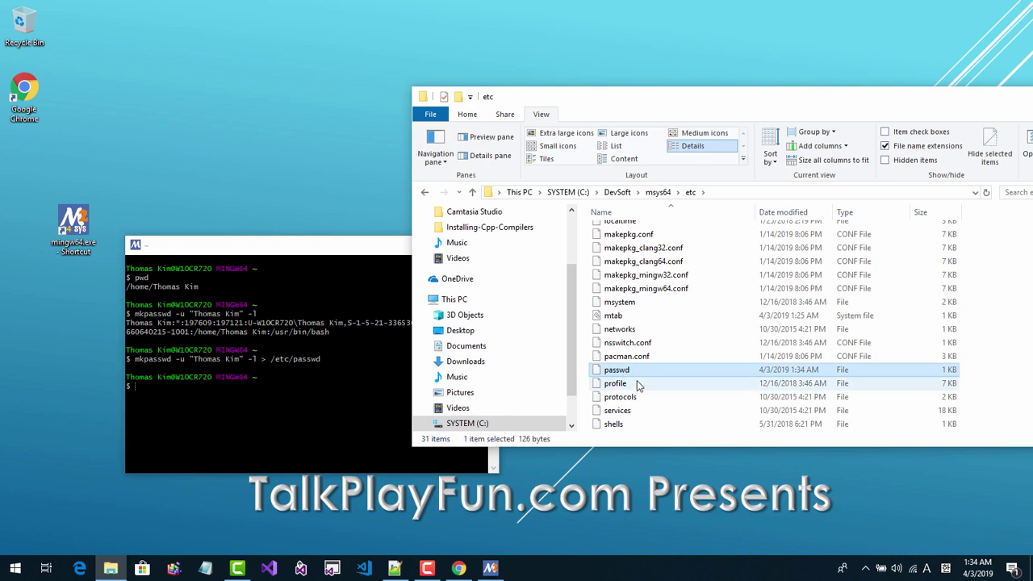
right_click(630, 372)
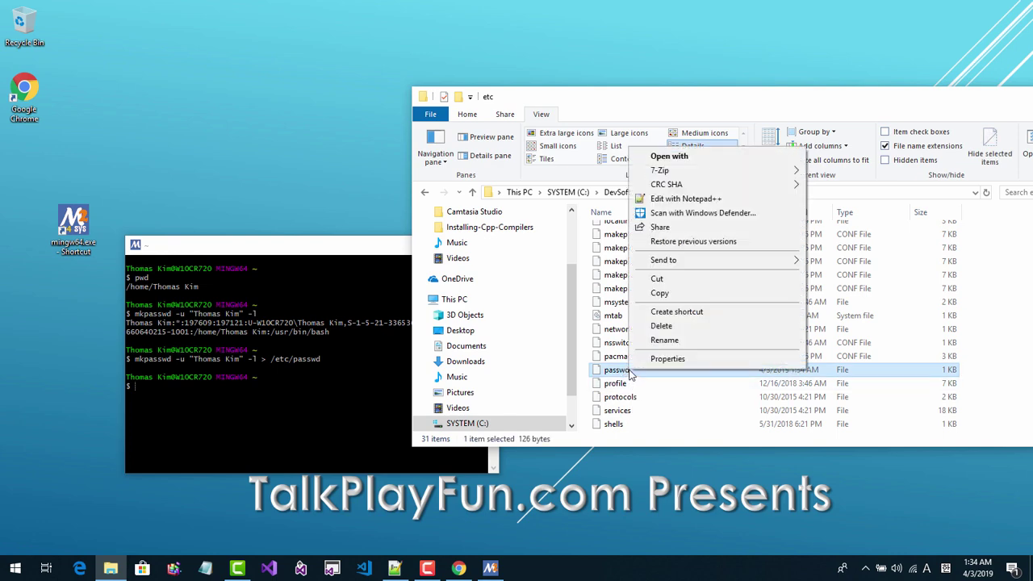
left_click(683, 201)
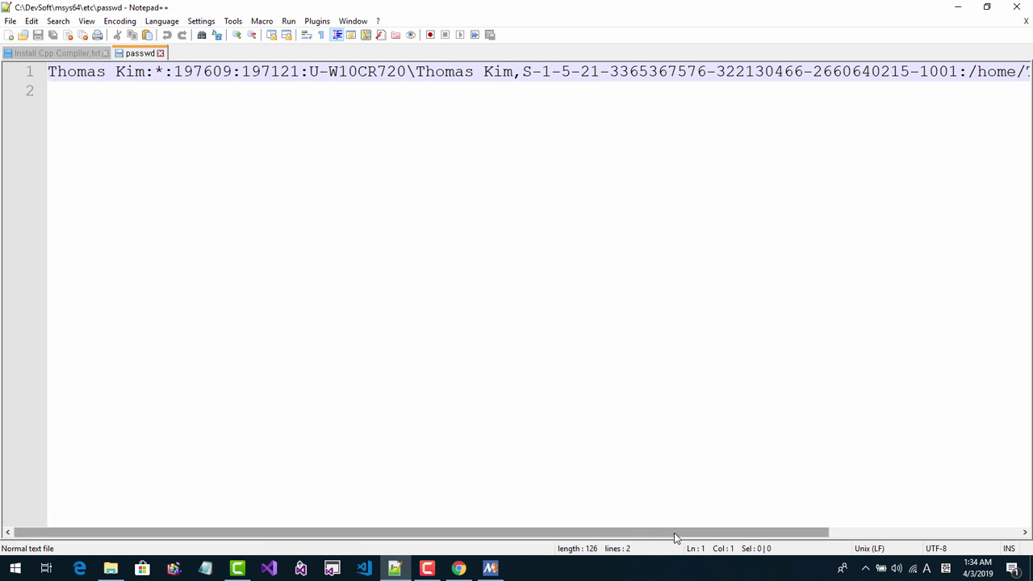
- Remove the space from the user's folder name in the /home path of passwd, save and close the file, and minimize Notepad++
left_click_drag(677, 538, 974, 530)
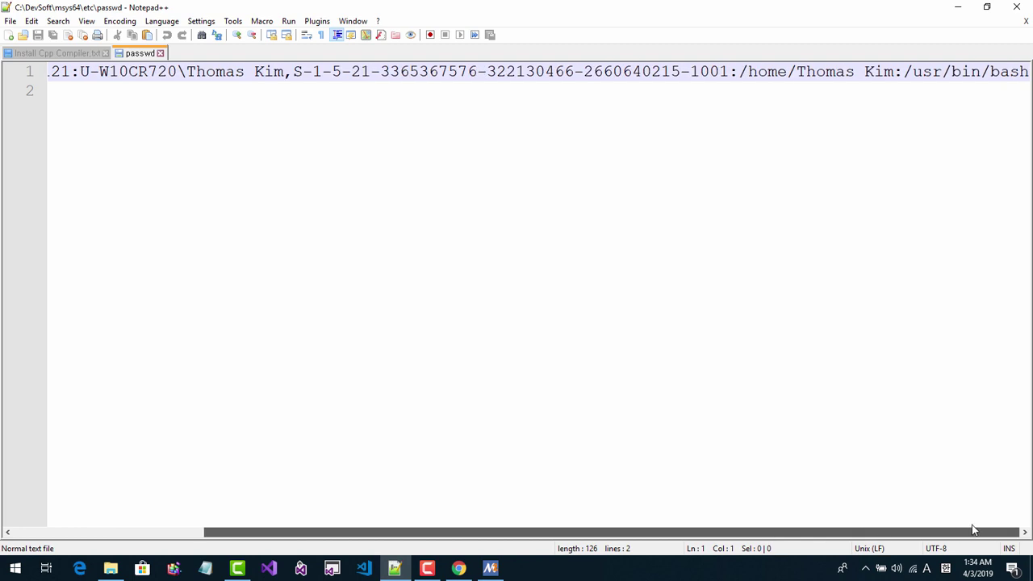
left_click(865, 71)
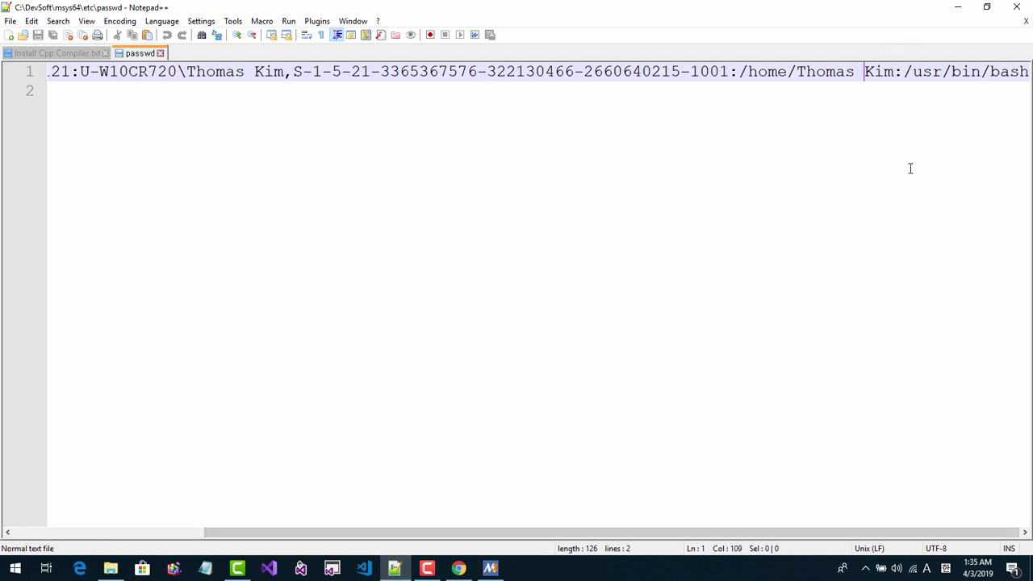
key("BackSpace")
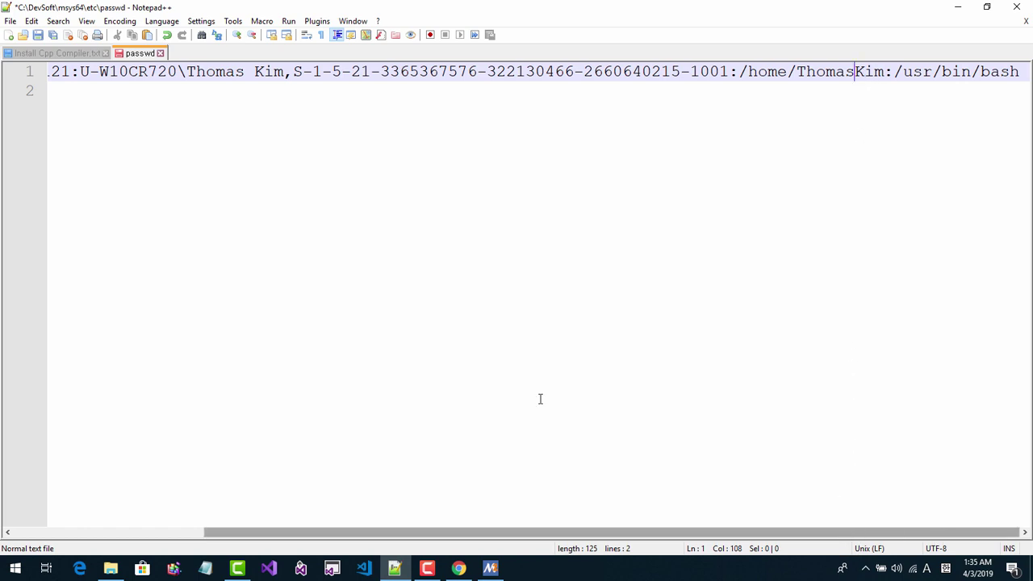
key("ctrl+s")
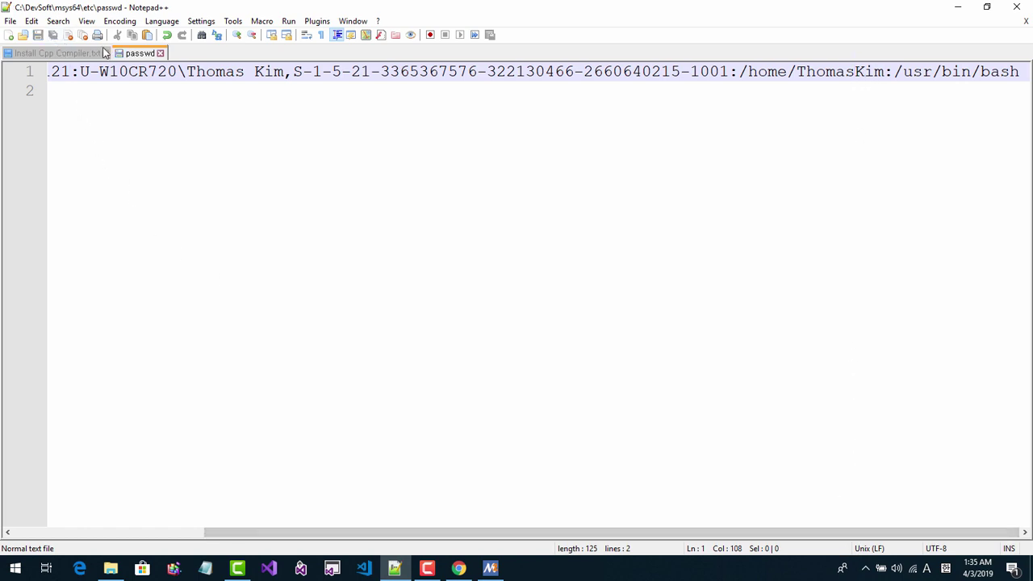
left_click(160, 53)
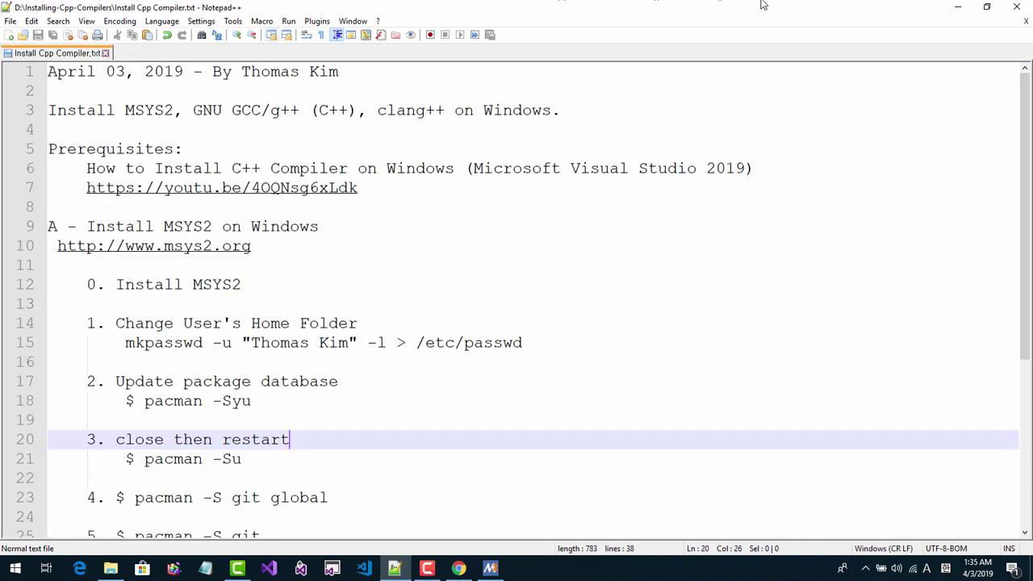
left_click(960, 7)
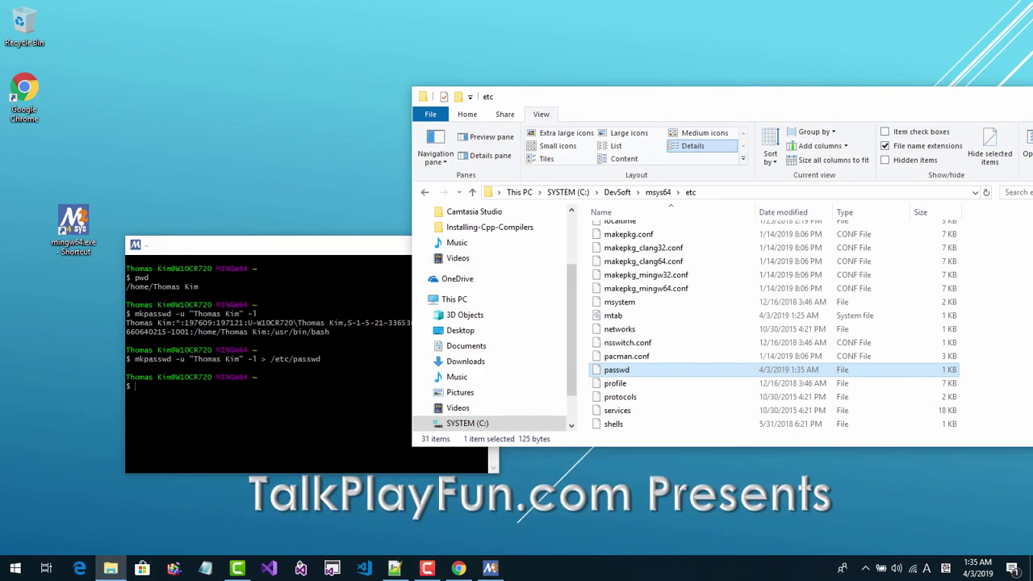
- Return to the MINGW64 shell and end the session with exit
key("alt+Tab")
type("e")
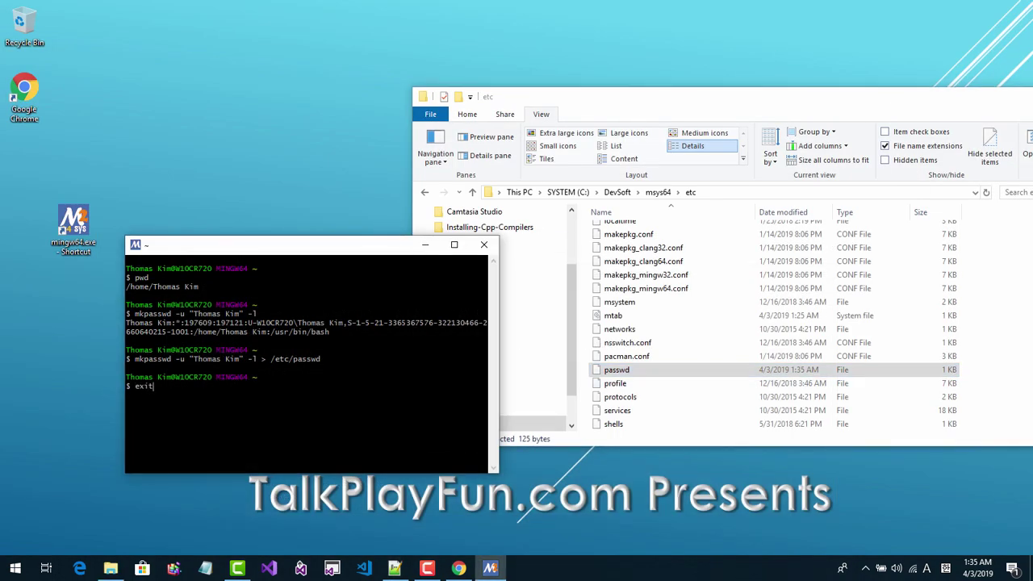
type("xit")
key("Return")
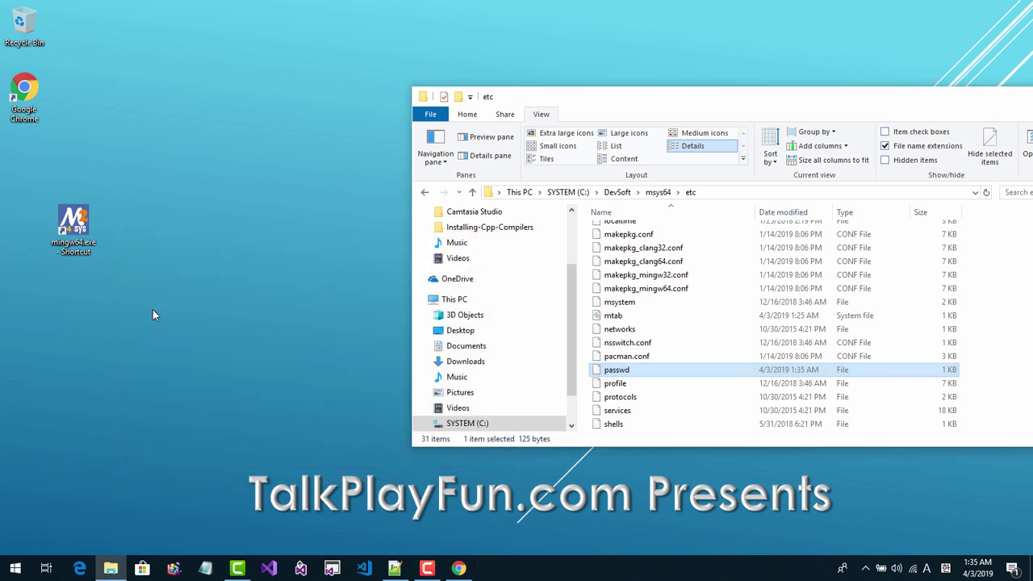
- Relaunch the MINGW64 shell from its desktop shortcut and print the new working directory with pwd
double_click(89, 229)
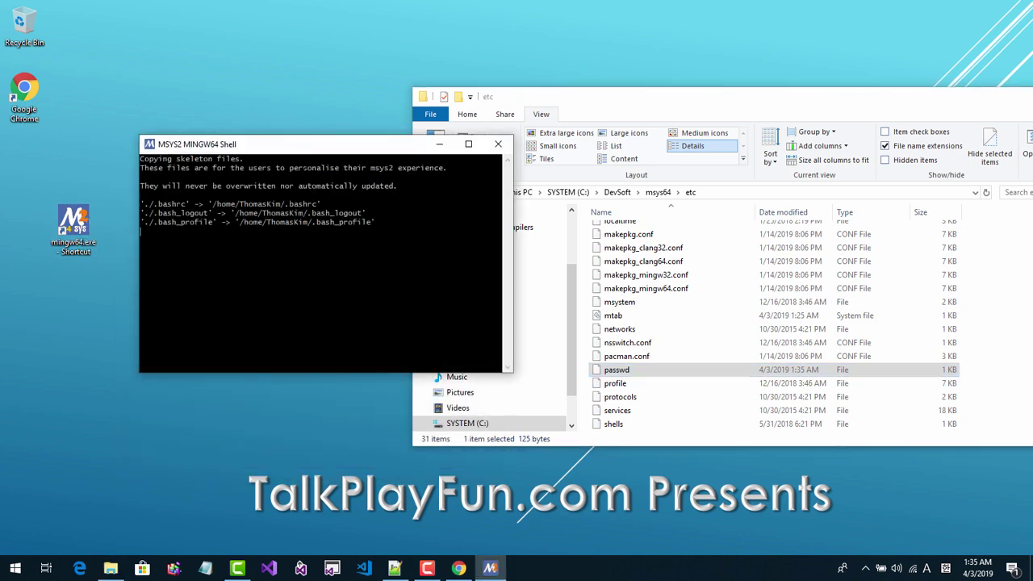
left_click_drag(310, 153, 339, 241)
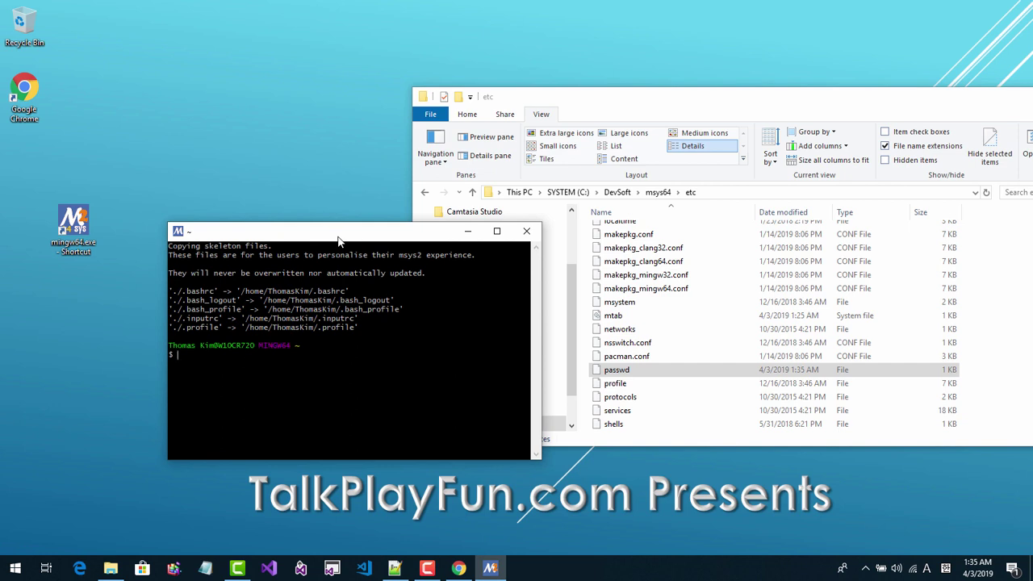
type("pwd")
key("Return")
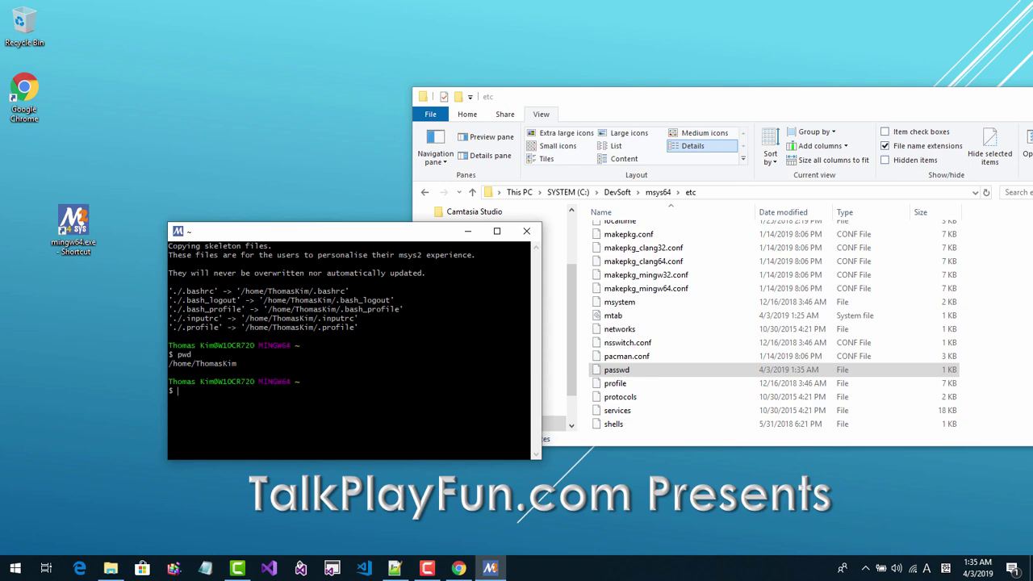
- Close the shell, permanently delete the old user folder with a space in its name from msys64\home, and close File Explorer
left_click(658, 193)
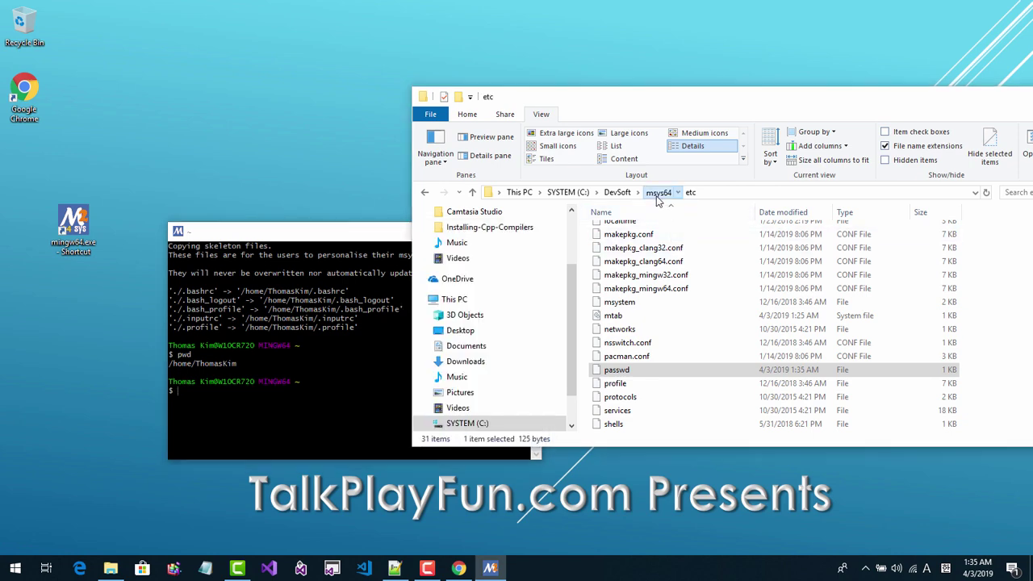
double_click(637, 287)
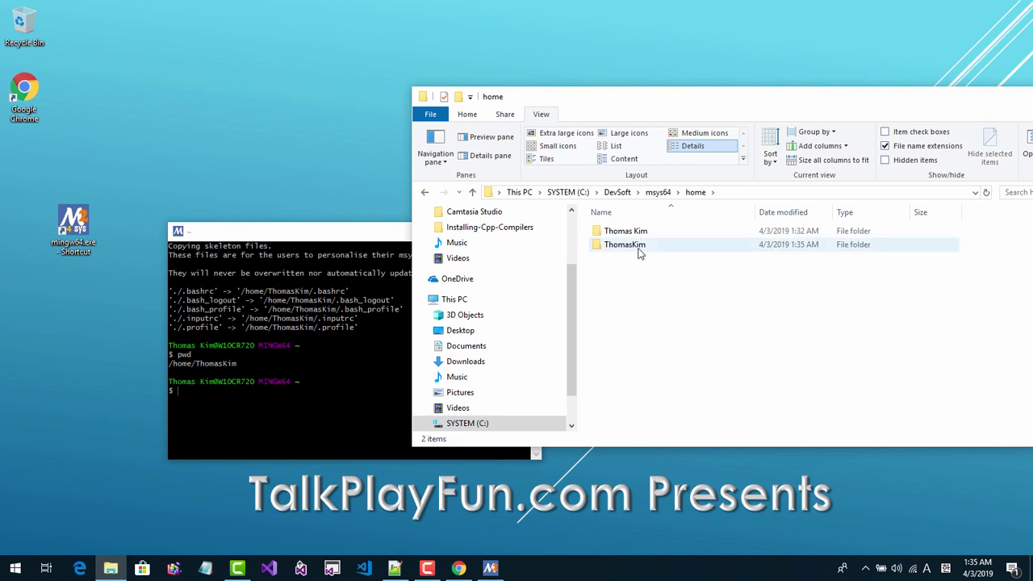
left_click(640, 232)
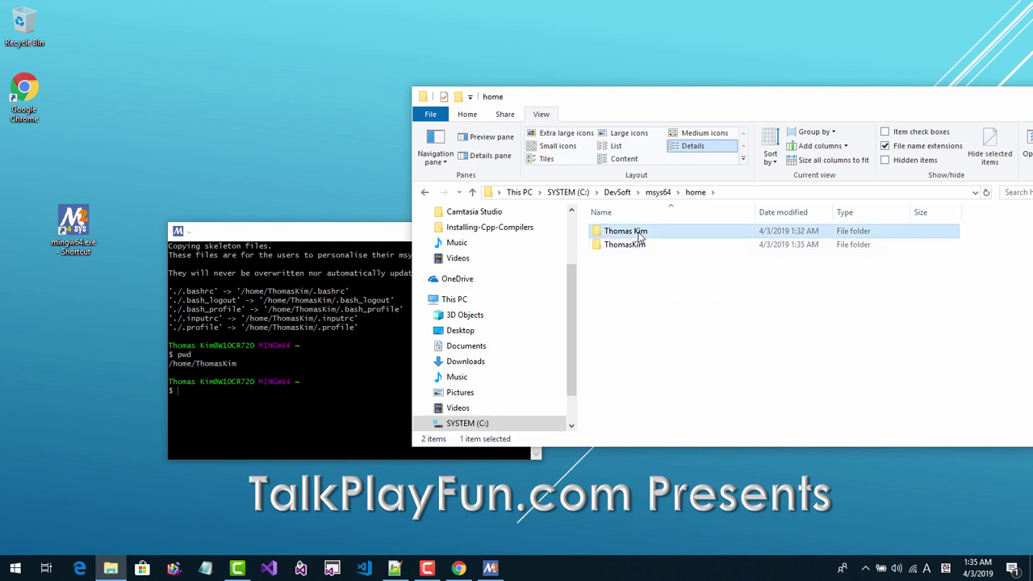
left_click(356, 233)
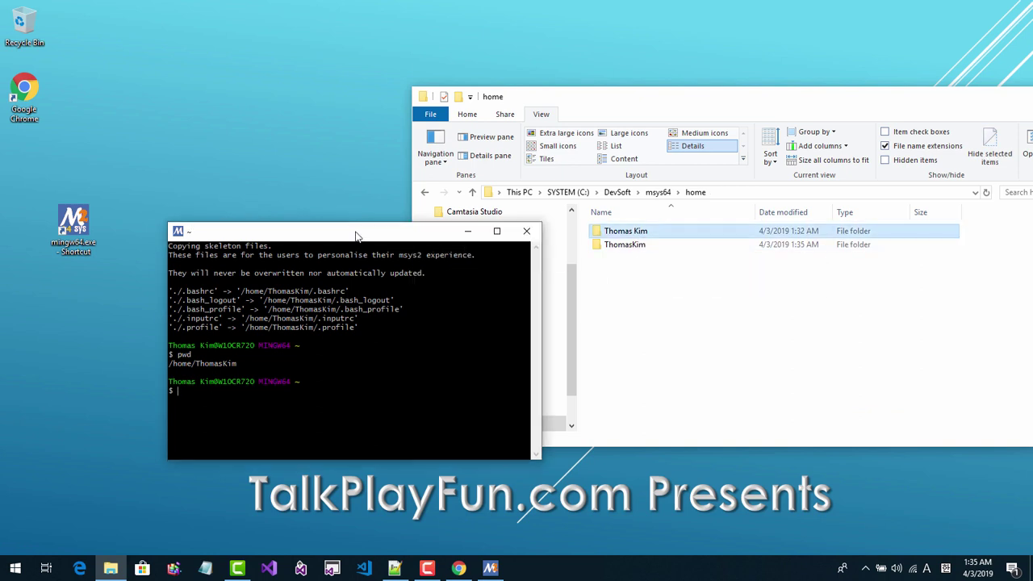
left_click(527, 232)
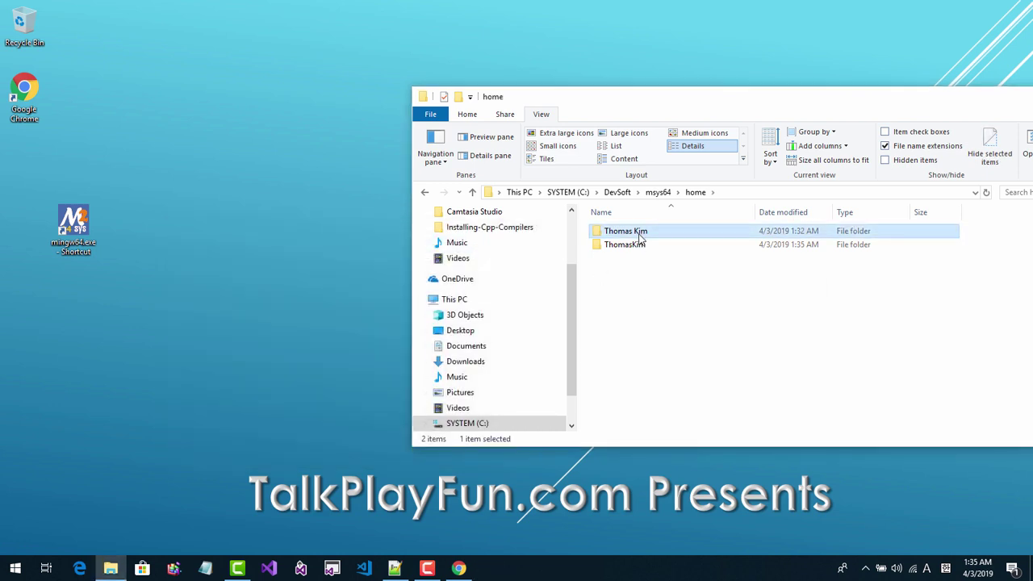
key("shift+Delete")
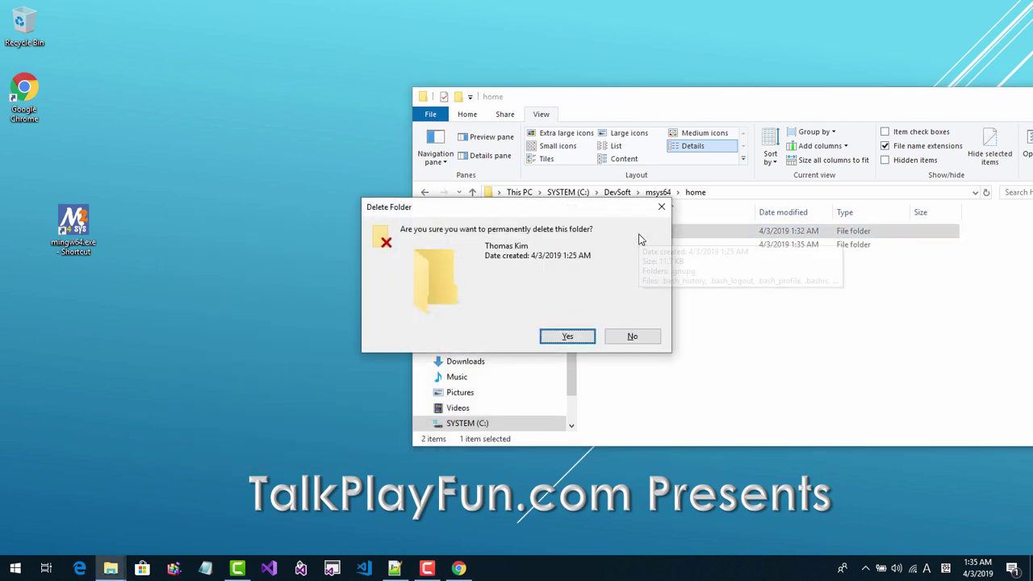
left_click(574, 336)
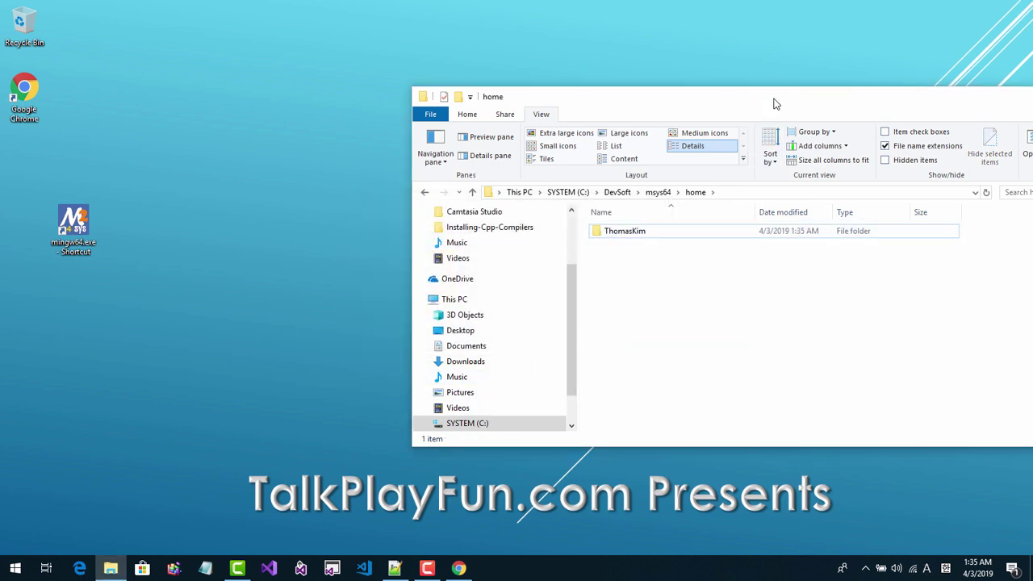
left_click_drag(774, 101, 562, 126)
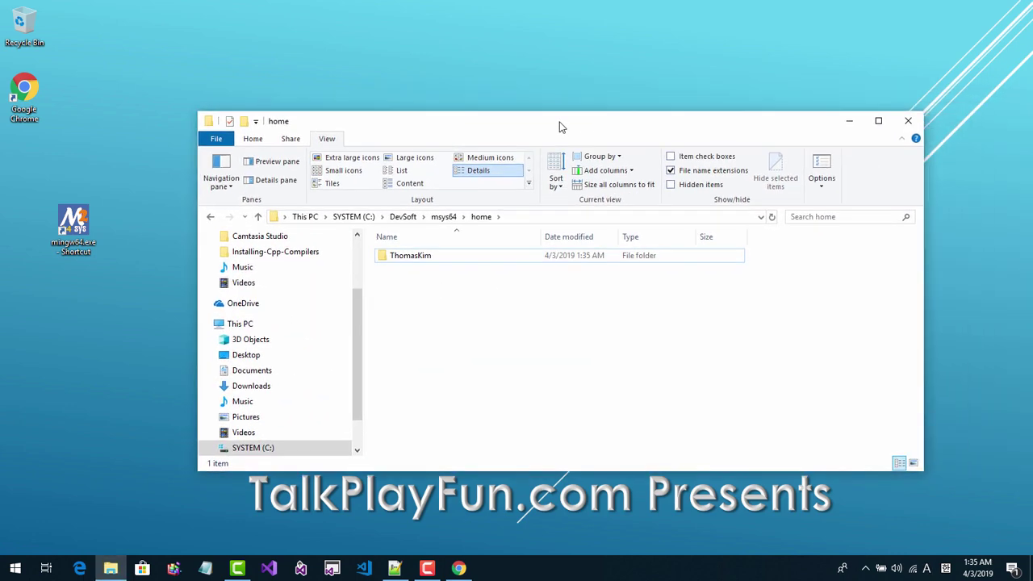
left_click(908, 121)
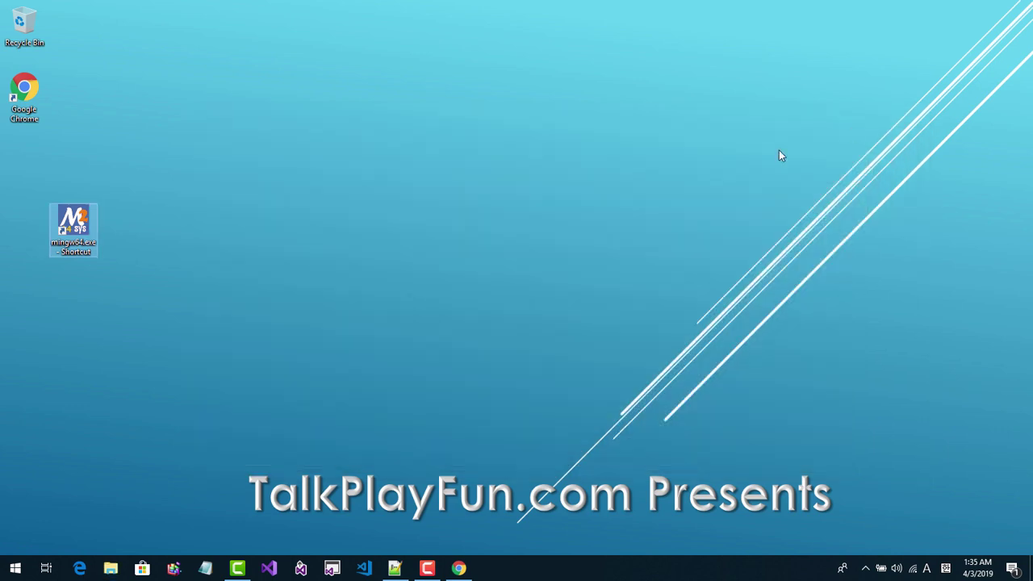
- Rename the mingw64.exe desktop shortcut to mingw64
right_click(85, 255)
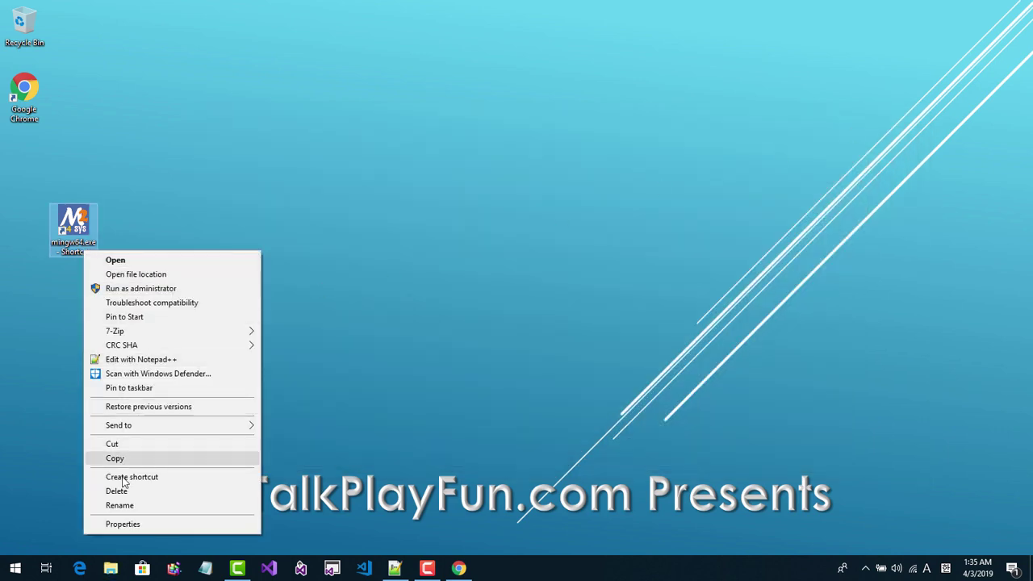
left_click(120, 505)
key("End")
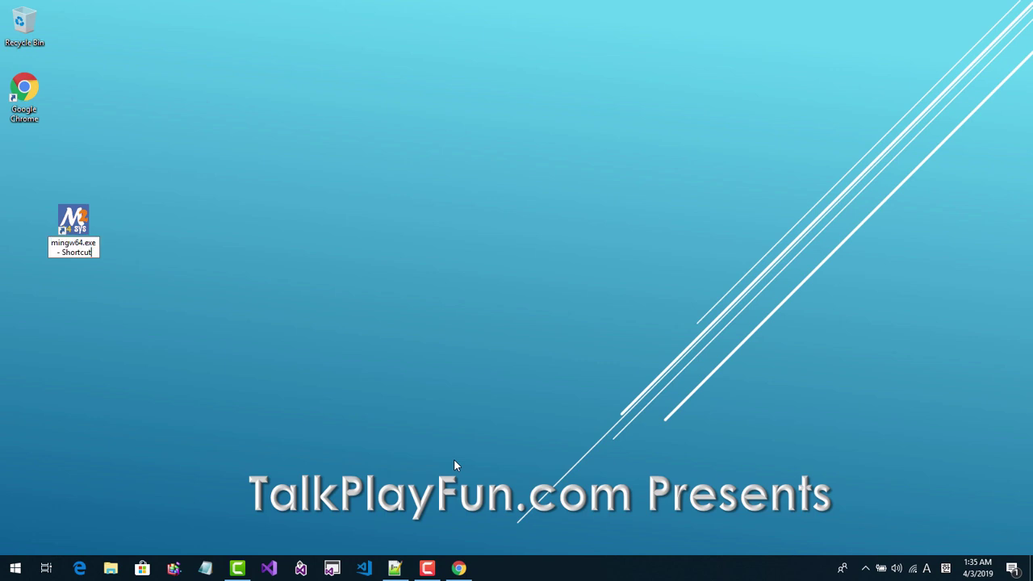
key("BackSpace")
key("BackSpace")
key("BackSpace")
key("BackSpace")
key("BackSpace")
key("BackSpace")
key("BackSpace")
key("BackSpace")
key("BackSpace")
key("BackSpace")
key("BackSpace")
key("BackSpace")
key("BackSpace")
key("BackSpace")
key("BackSpace")
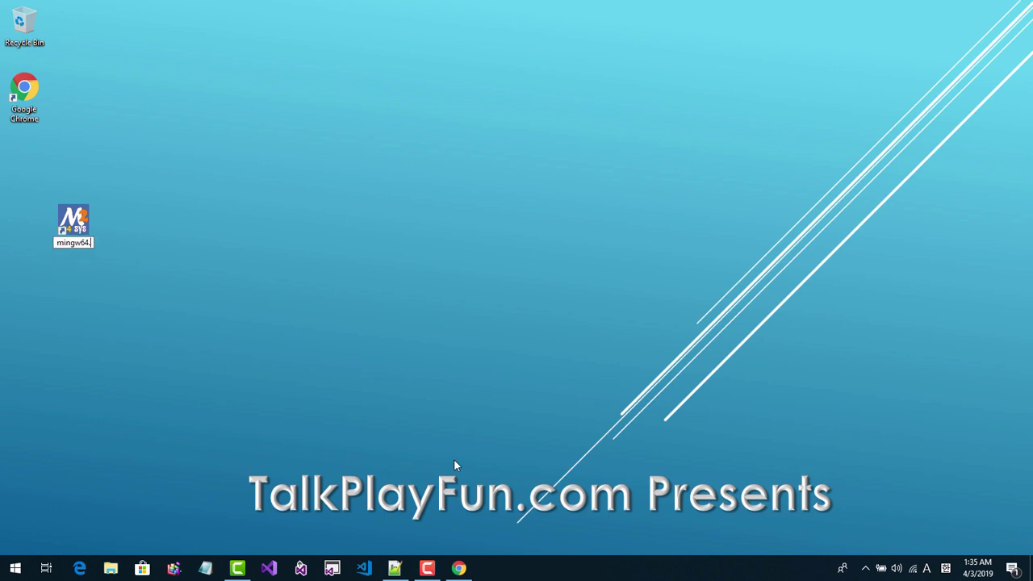
key("Return")
- Sort the desktop icons by name
left_click(347, 100)
right_click(344, 95)
mouse_move(386, 121)
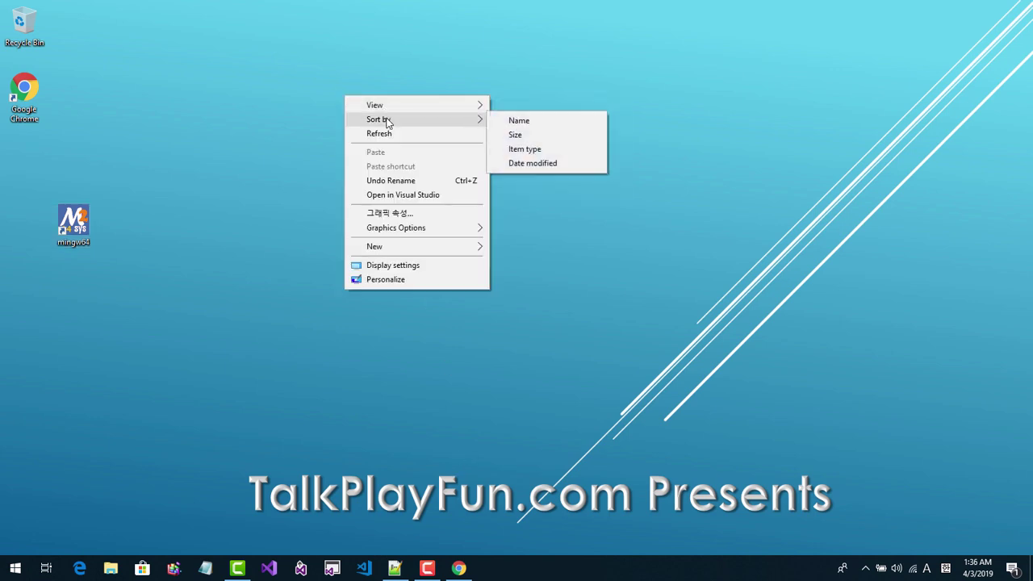
left_click(557, 118)
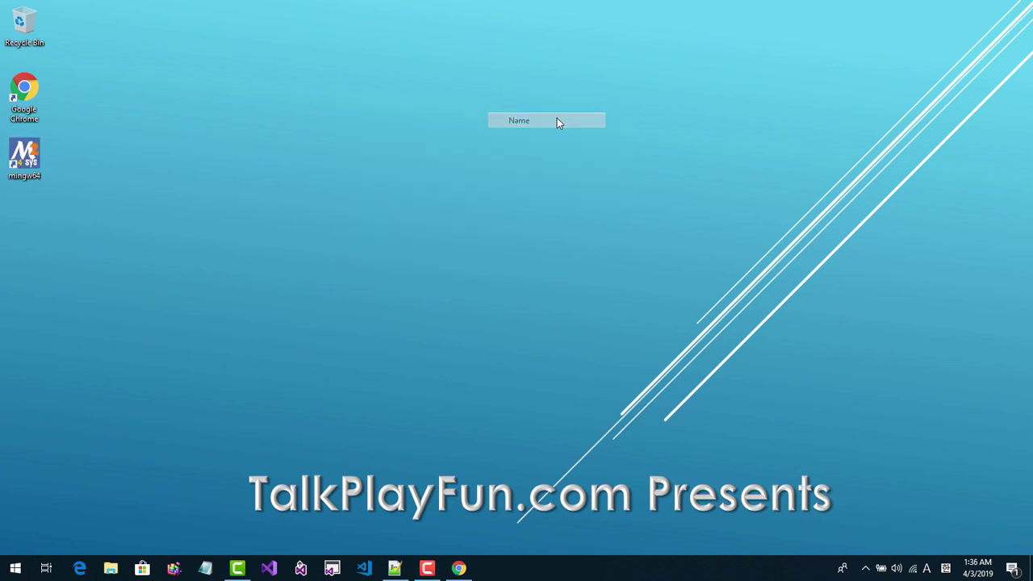
- Launch the MINGW64 shell from its desktop shortcut and update the package database with the notes' pacman -Syu command
double_click(36, 162)
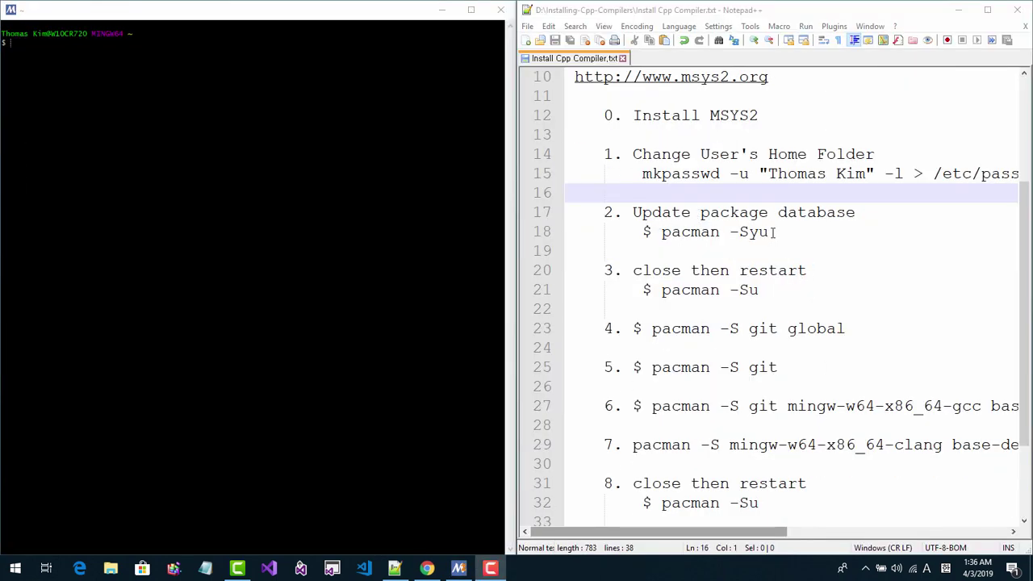
left_click_drag(773, 232, 661, 235)
key("ctrl+c")
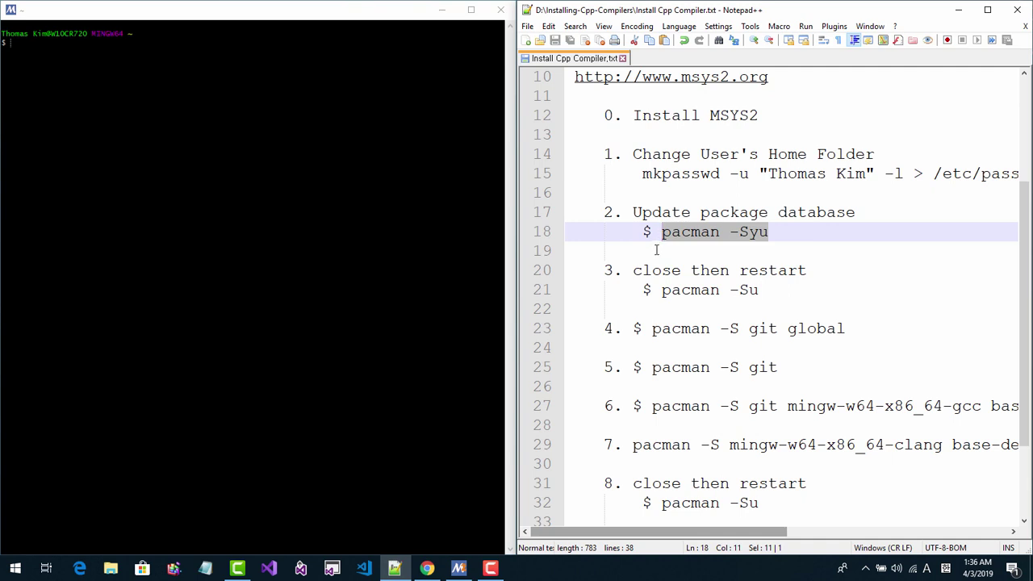
right_click(324, 203)
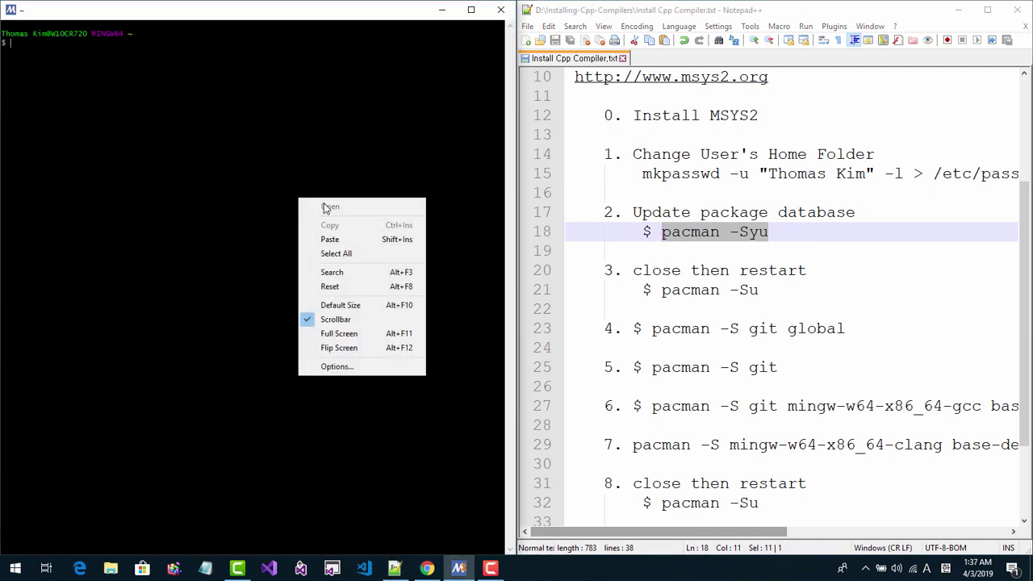
left_click(327, 239)
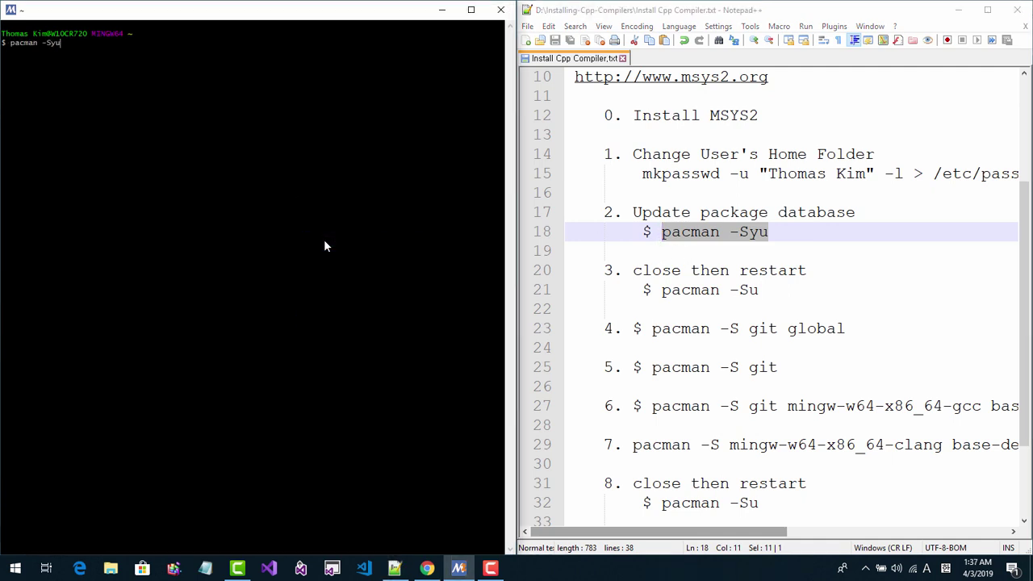
key("Return")
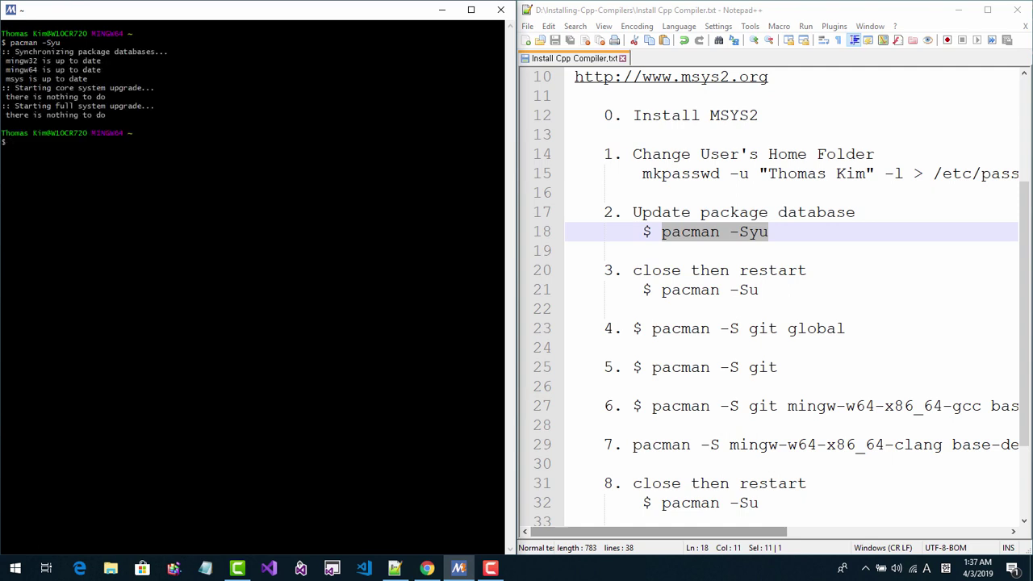
- Accept the installation of the git package requested with pacman -S git
left_click(864, 282)
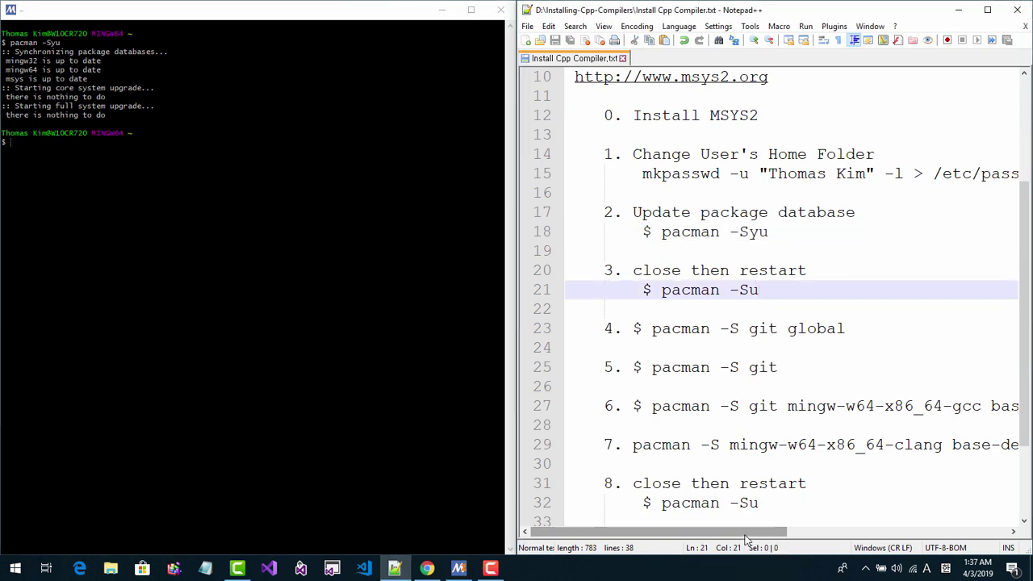
left_click_drag(749, 532, 798, 539)
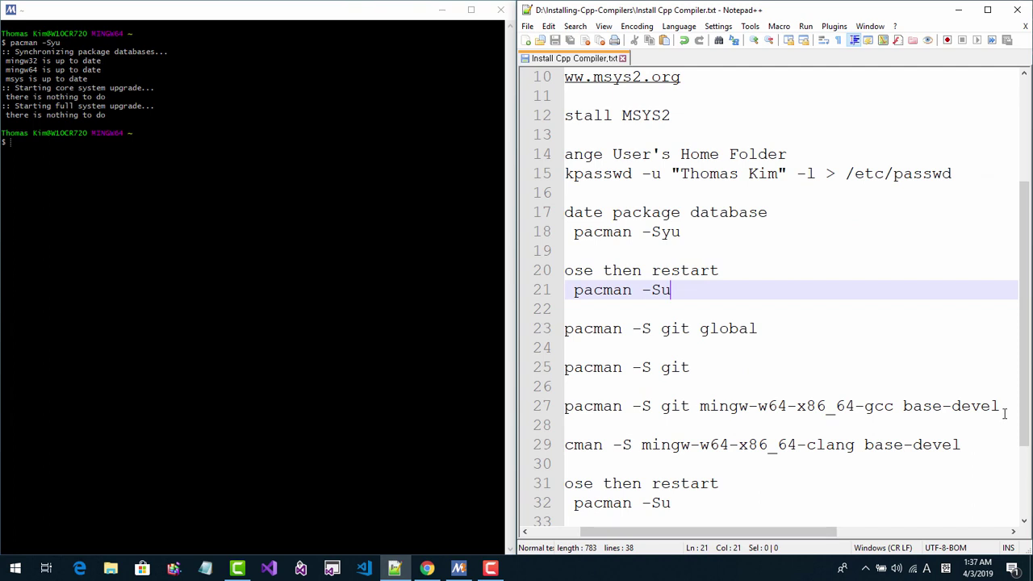
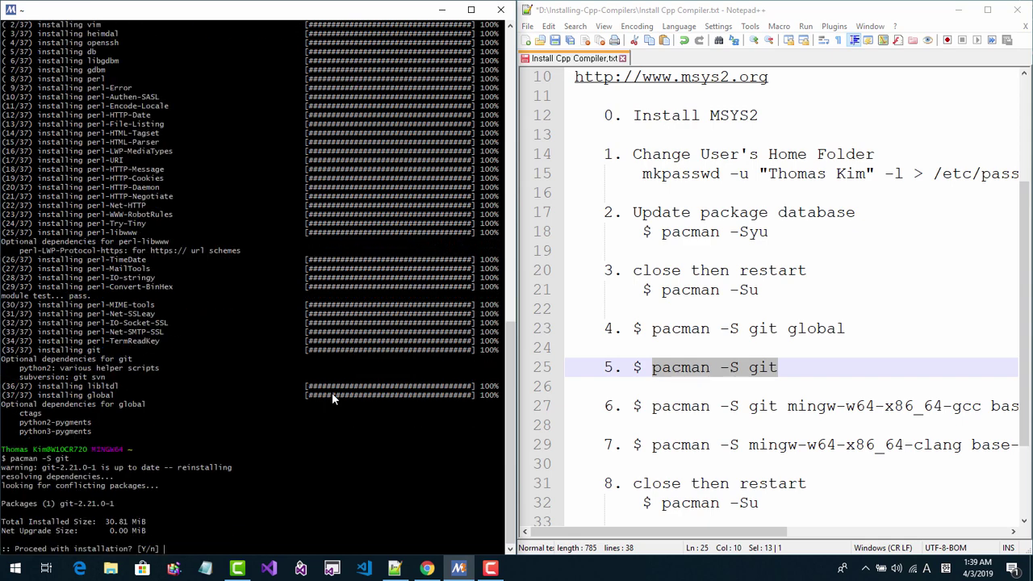
key("Return")
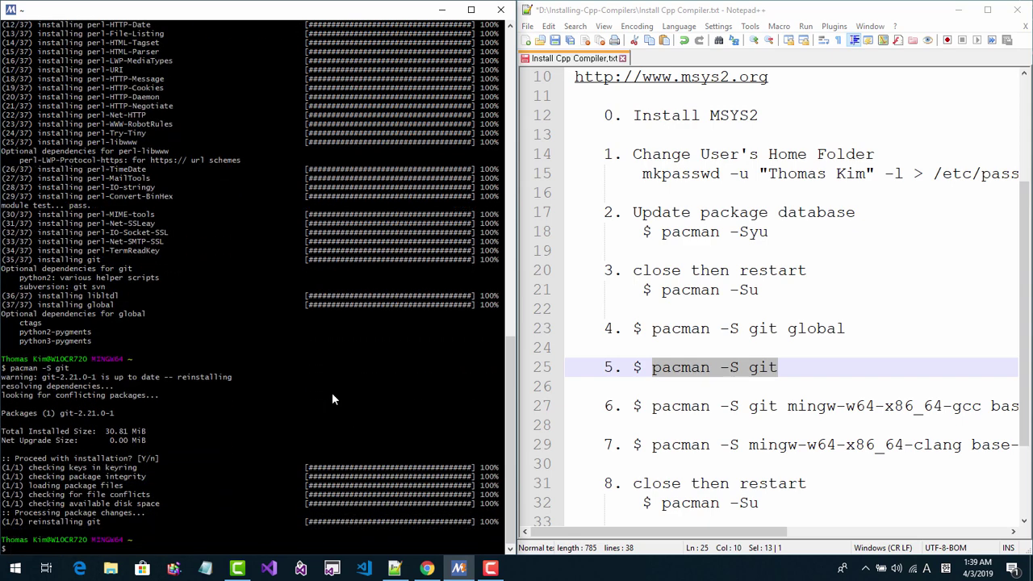
- Run the notes' pacman -S git mingw-w64-x86_64-gcc base-devel command, selecting all base-devel members and accepting the installation
left_click(627, 531)
left_click_drag(626, 533, 650, 532)
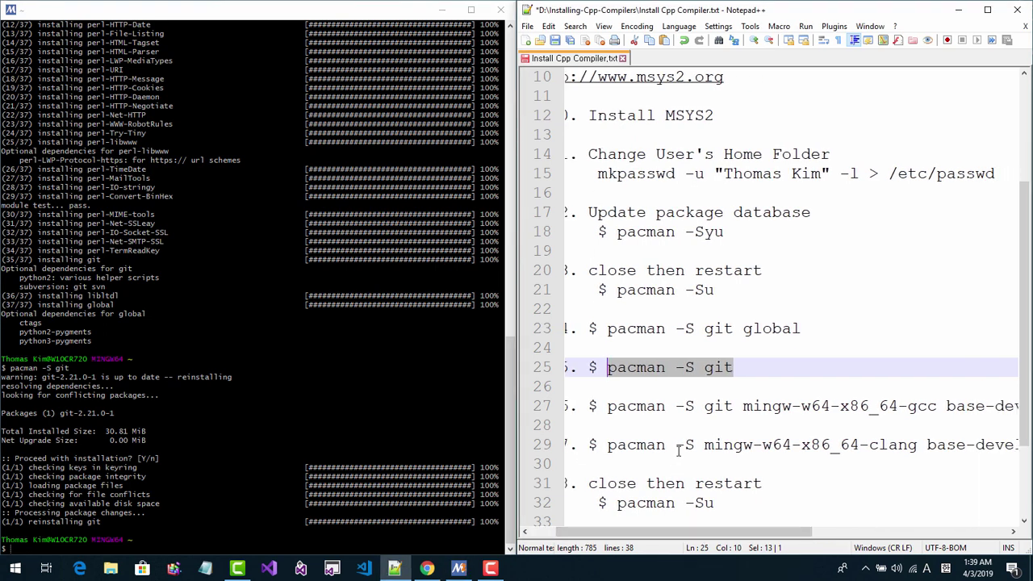
scroll(678, 449, "down", 3, "ctrl")
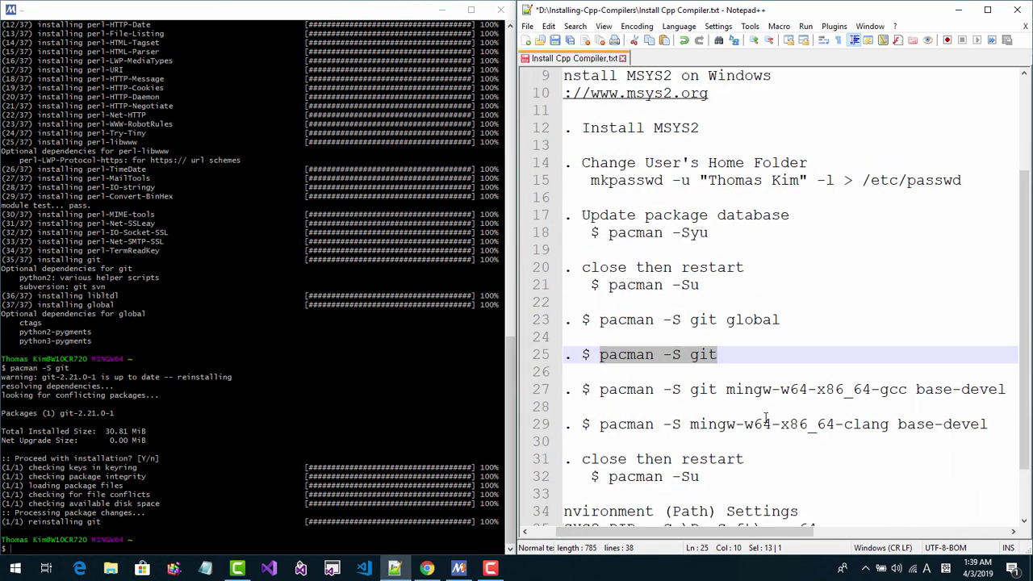
left_click_drag(1009, 390, 600, 393)
key("ctrl+c")
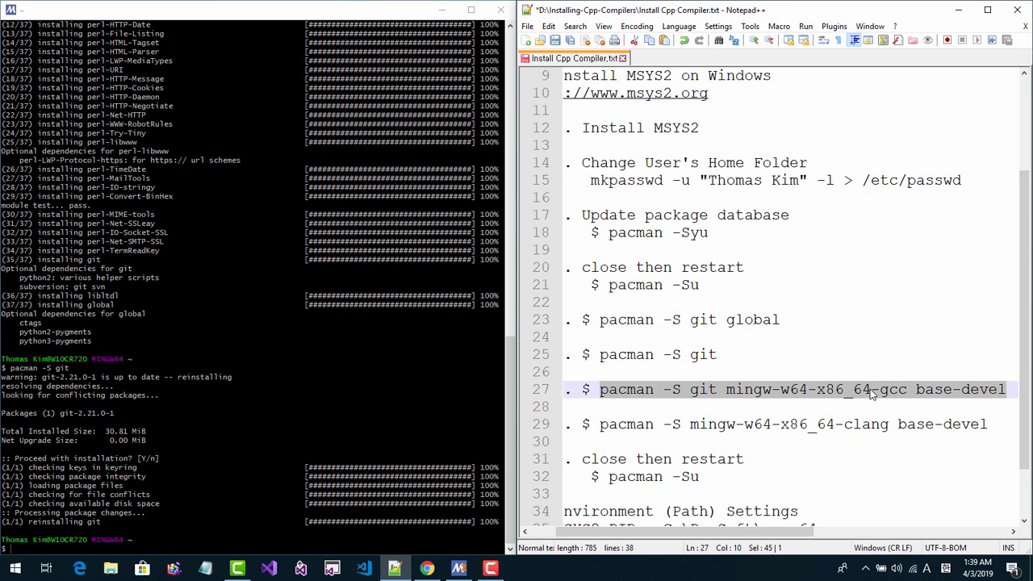
left_click(282, 260)
right_click(282, 261)
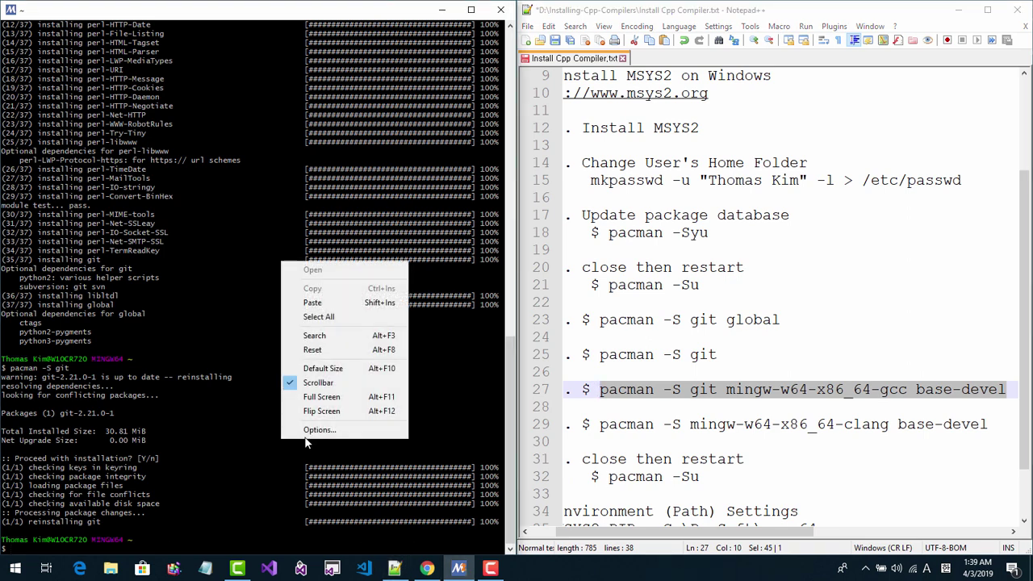
left_click(313, 303)
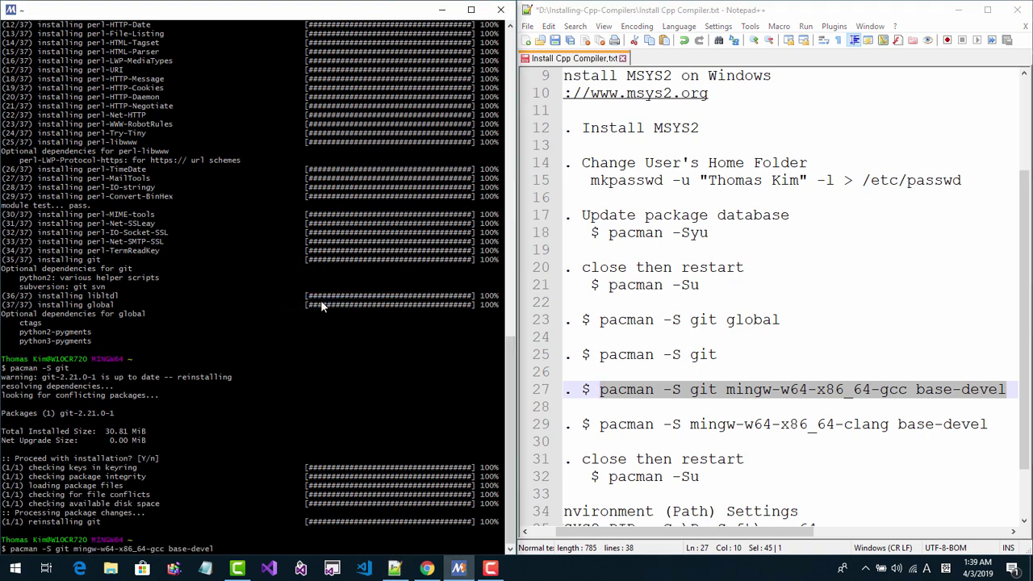
key("Return")
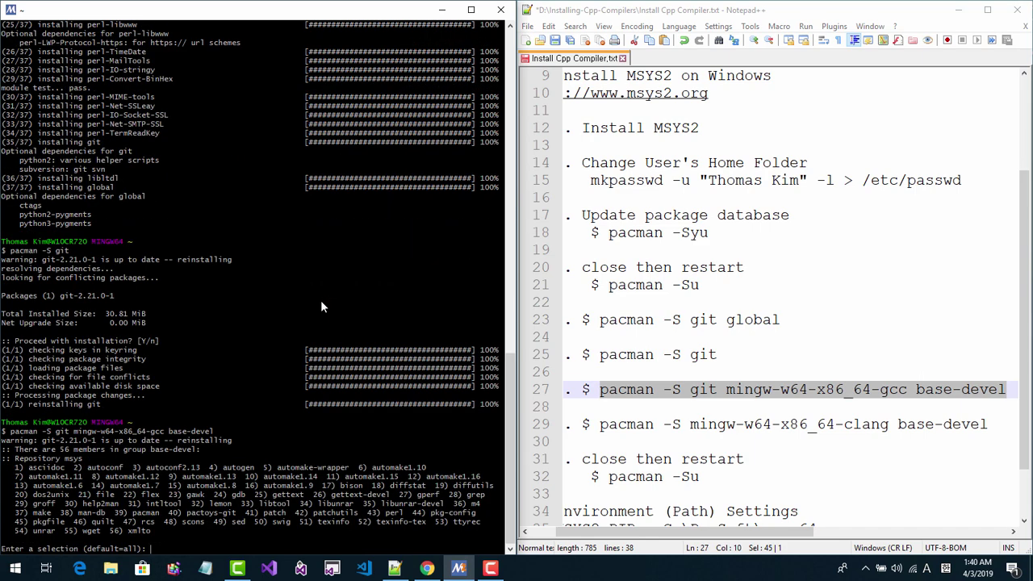
key("Return")
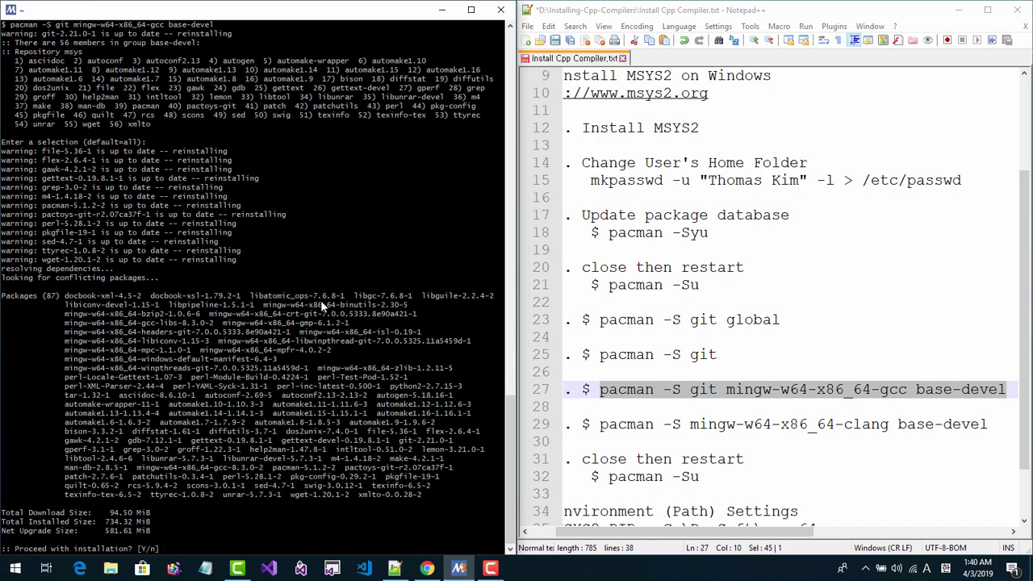
key("Return")
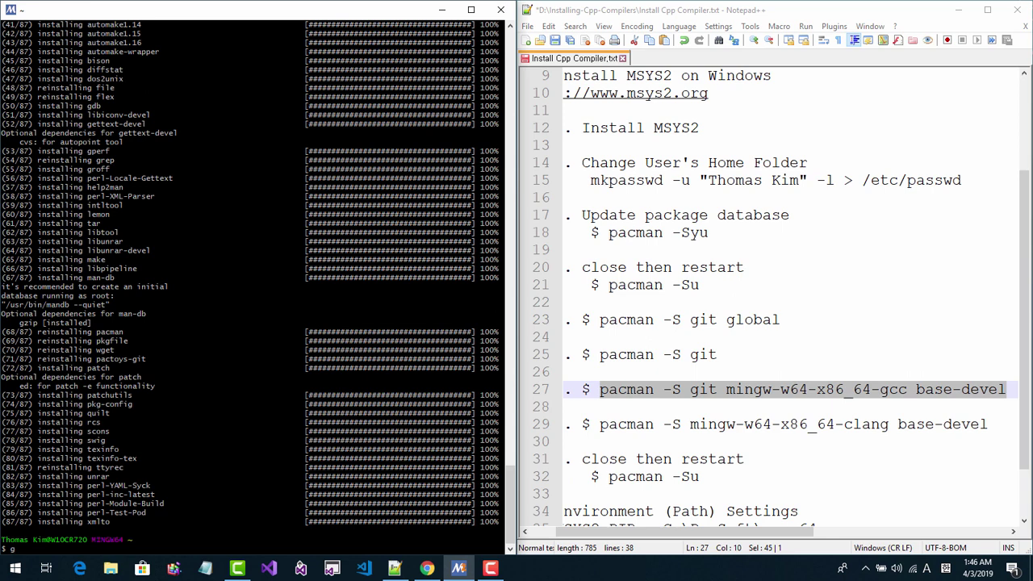
- Check the installed compiler with g++ --version and enlarge the shell text
type("++ --version")
key("Return")
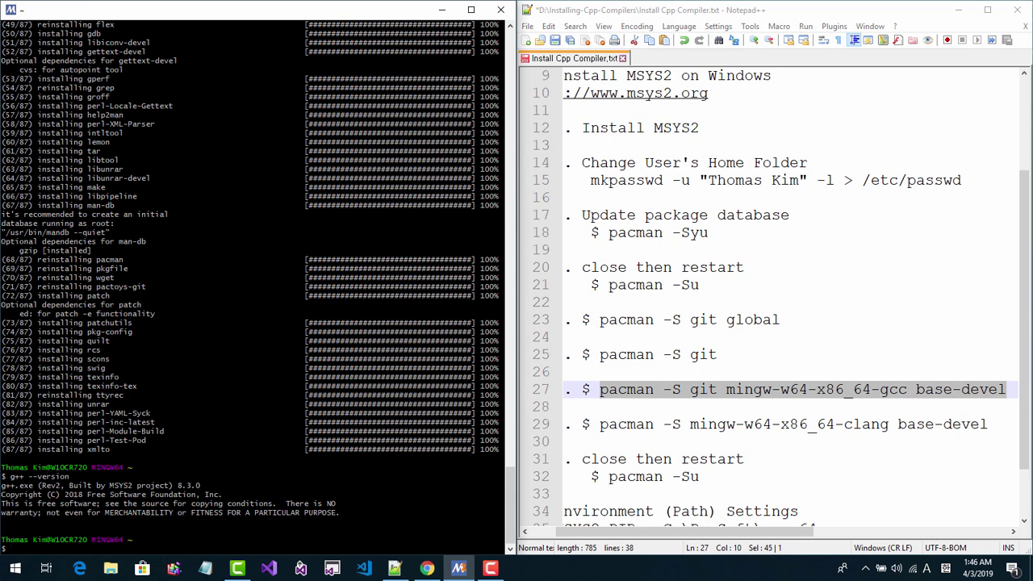
key("ctrl+plus")
key("ctrl+plus")
key("ctrl+plus")
key("ctrl+plus")
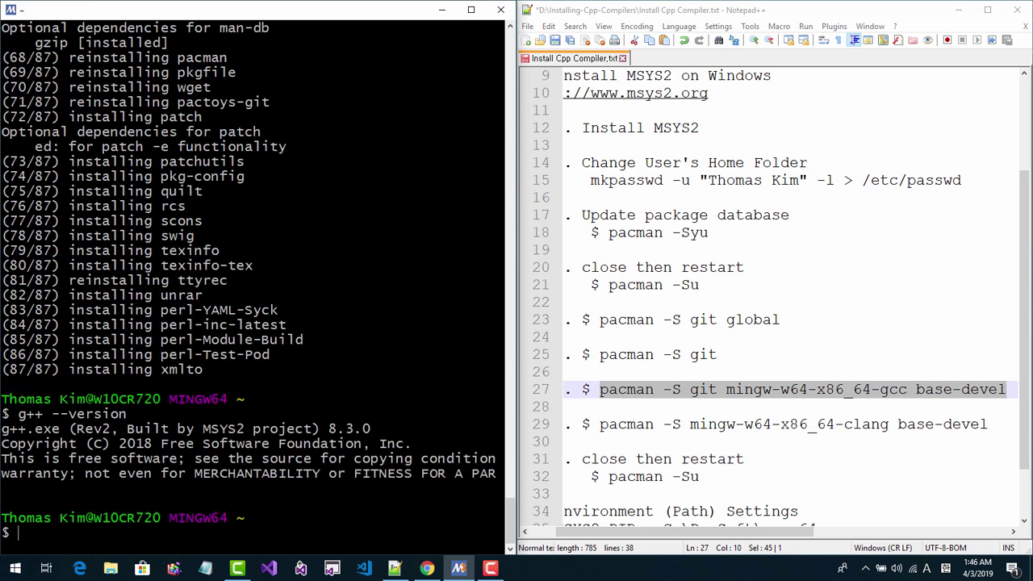
- Check the installed parser tools with bison --version and flex --version
type("biaom")
key("BackSpace")
key("BackSpace")
key("BackSpace")
type("aio")
key("BackSpace")
key("BackSpace")
key("BackSpace")
type("son --versi")
key("BackSpace")
key("BackSpace")
key("BackSpace")
type("rsion")
key("Return")
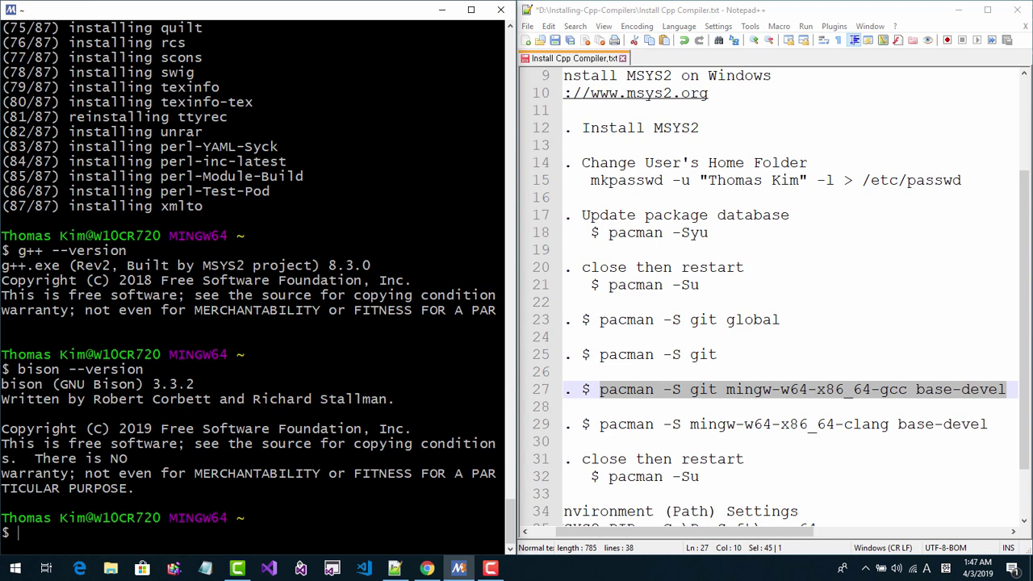
type("flex --version")
key("Return")
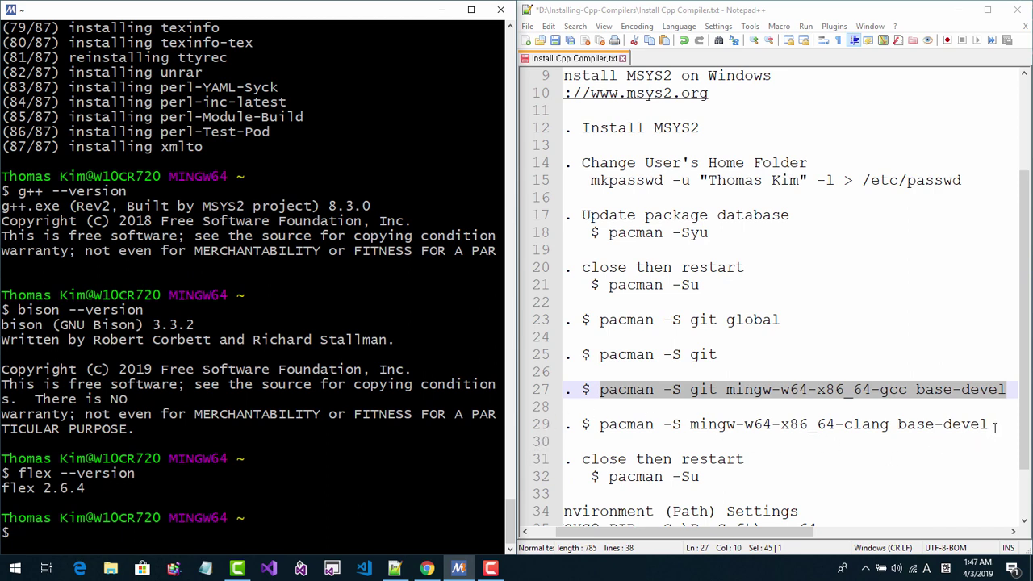
- Try to install clang with the notes' pacman -S mingw-w64-x86_64-clang base-devel command, accepting the default selection and the installation
left_click_drag(993, 425, 646, 425)
key("ctrl+c")
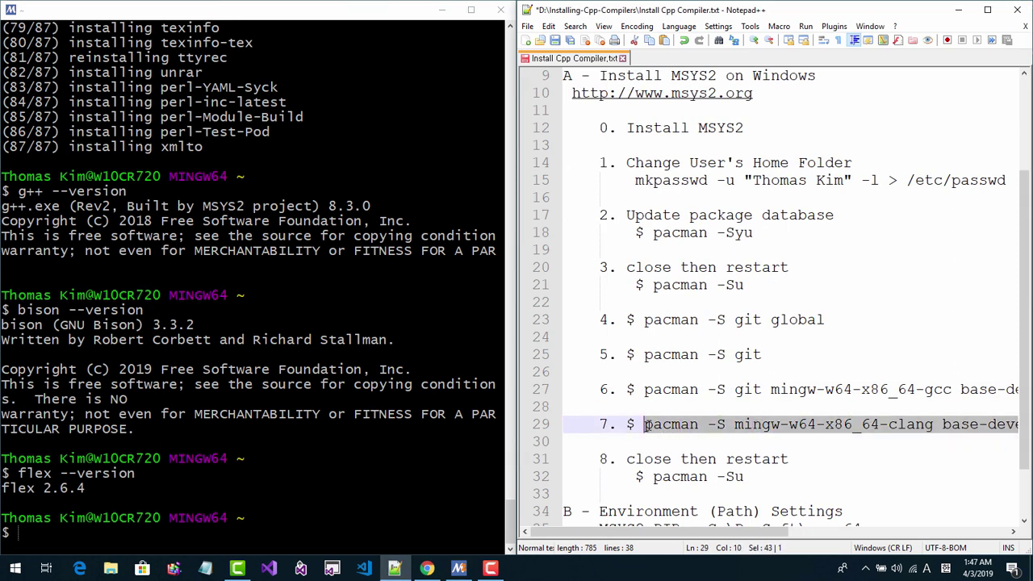
left_click(279, 332)
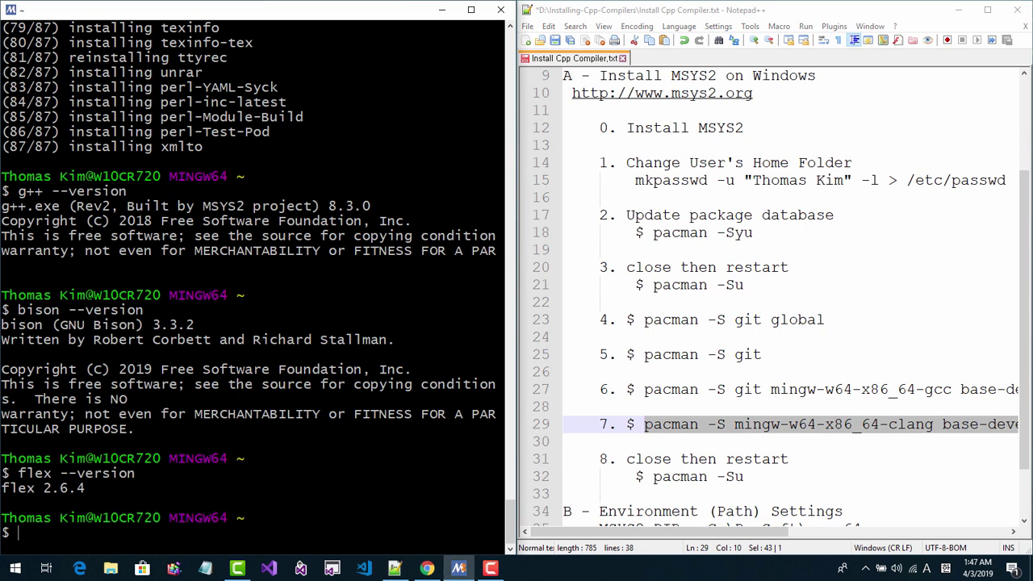
right_click(279, 331)
left_click(346, 374)
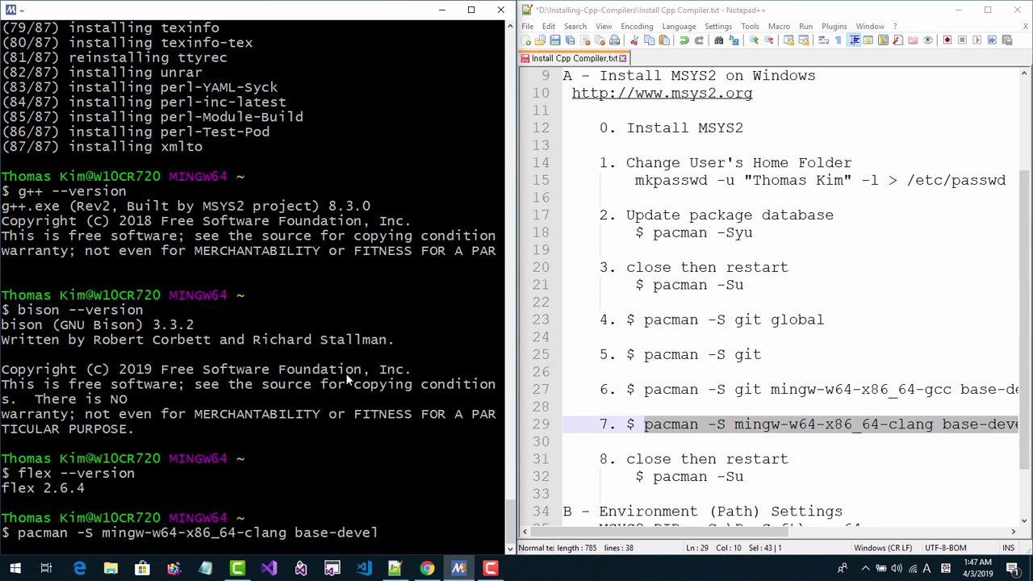
key("Return")
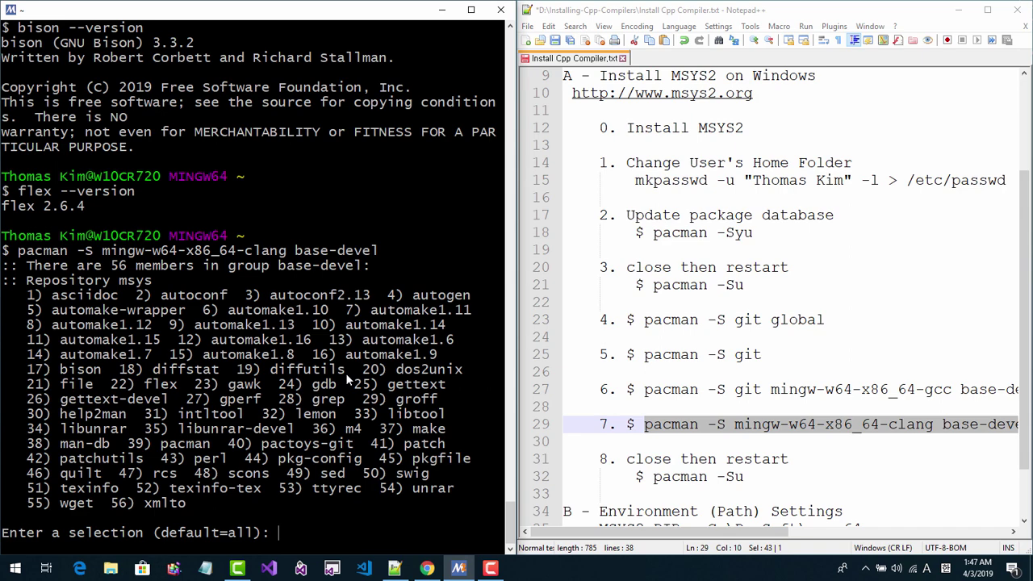
key("Return")
key("Return")
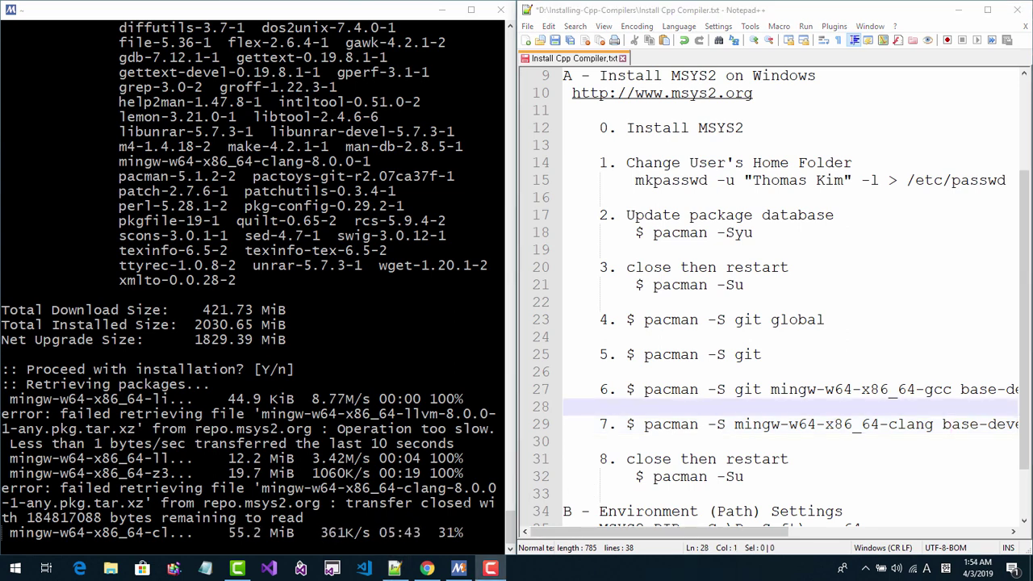
- Close the shell despite its running pacman process, and close the Notepad++ window
left_click(501, 13)
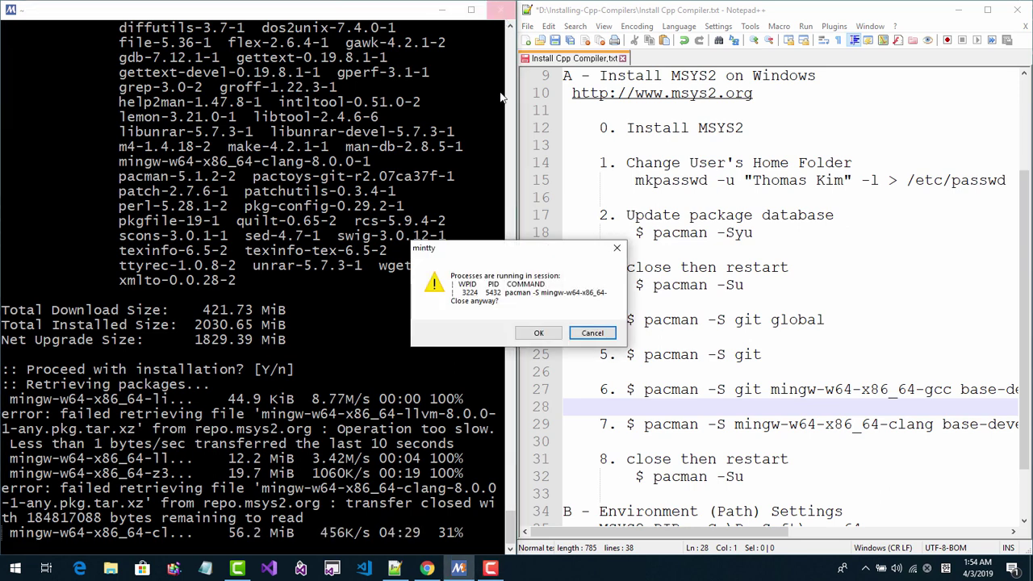
left_click(537, 333)
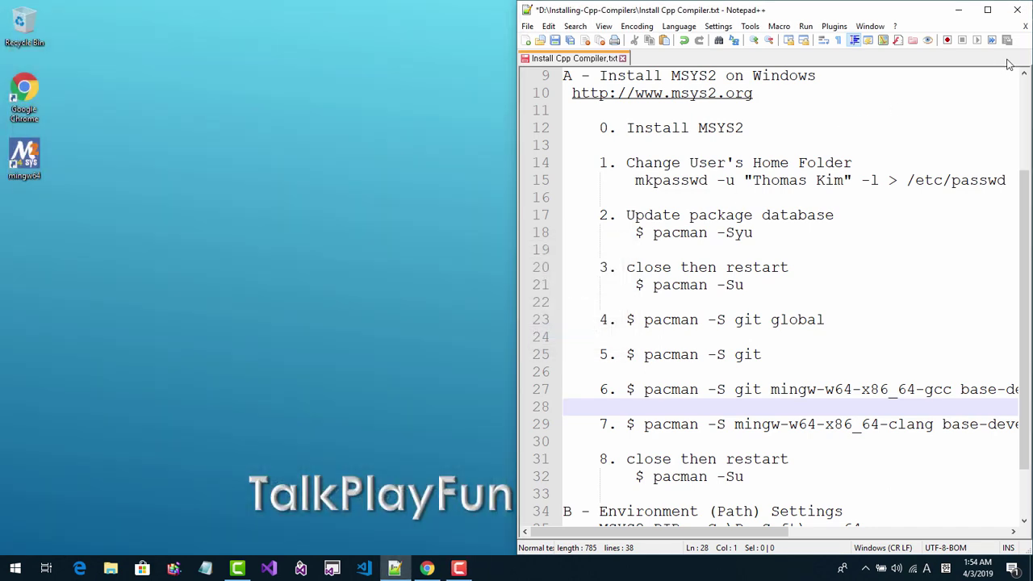
left_click(1014, 17)
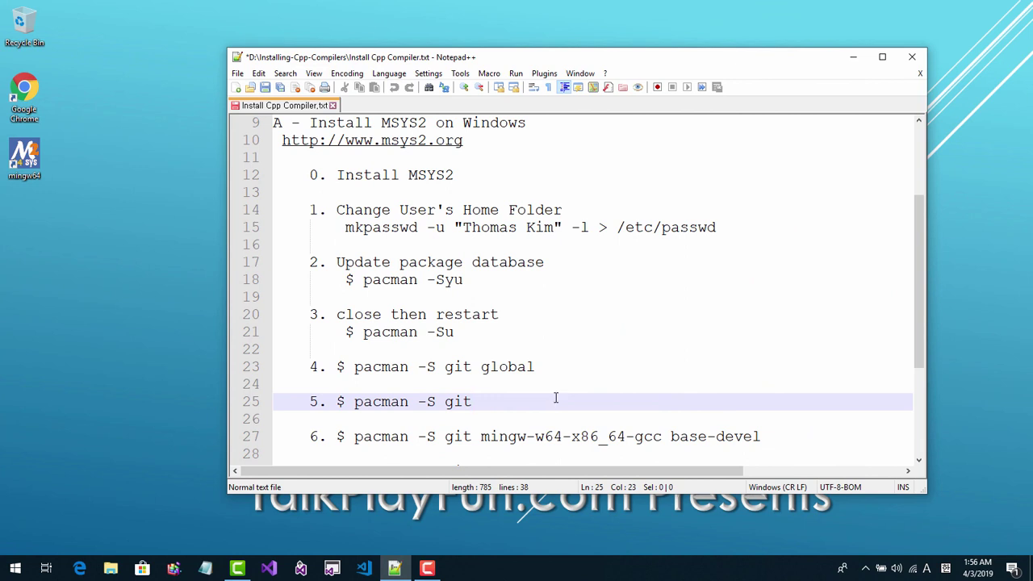
- Open the MINGW64 shell and paste the notes' pacman -S mingw-w64-x86_64-clang base-devel command at the prompt
left_click(31, 155)
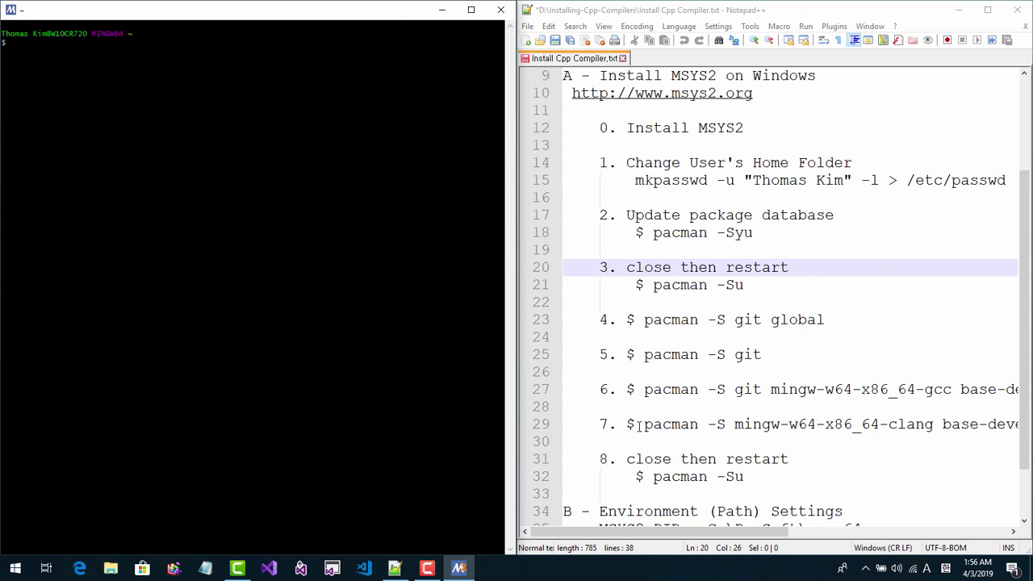
left_click_drag(642, 425, 1017, 426)
key("ctrl+c")
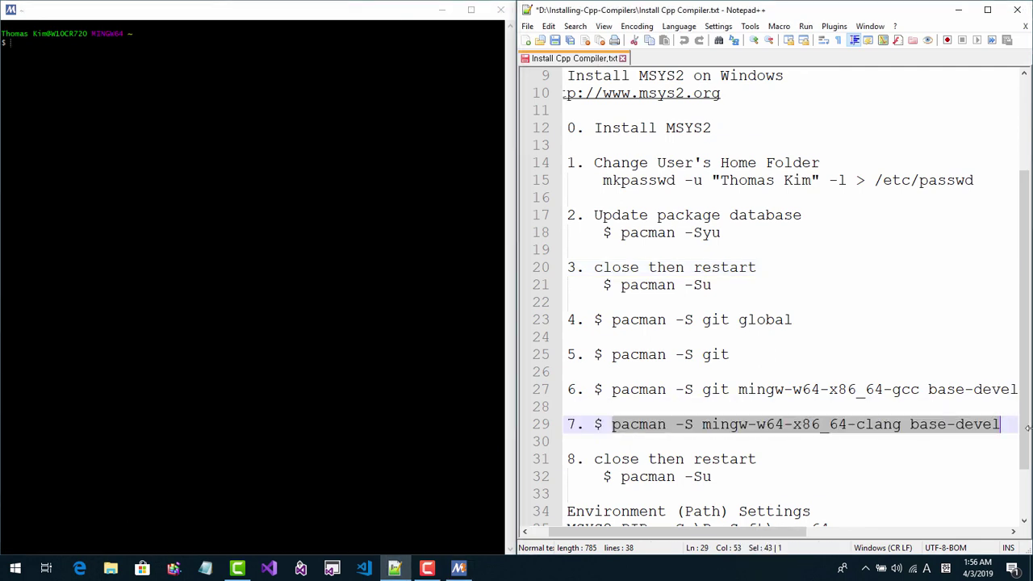
key("alt+Tab")
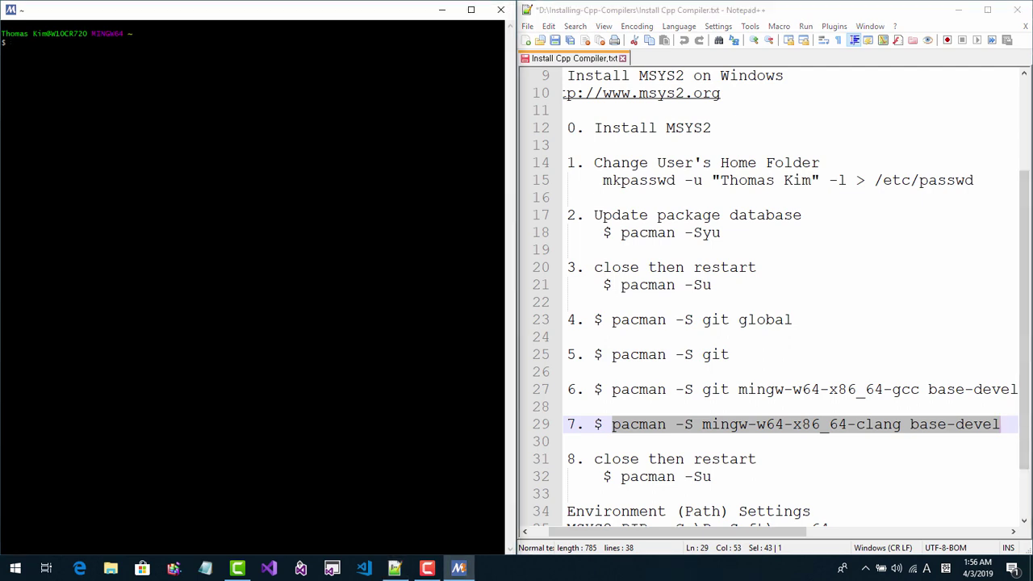
right_click(310, 351)
left_click(347, 391)
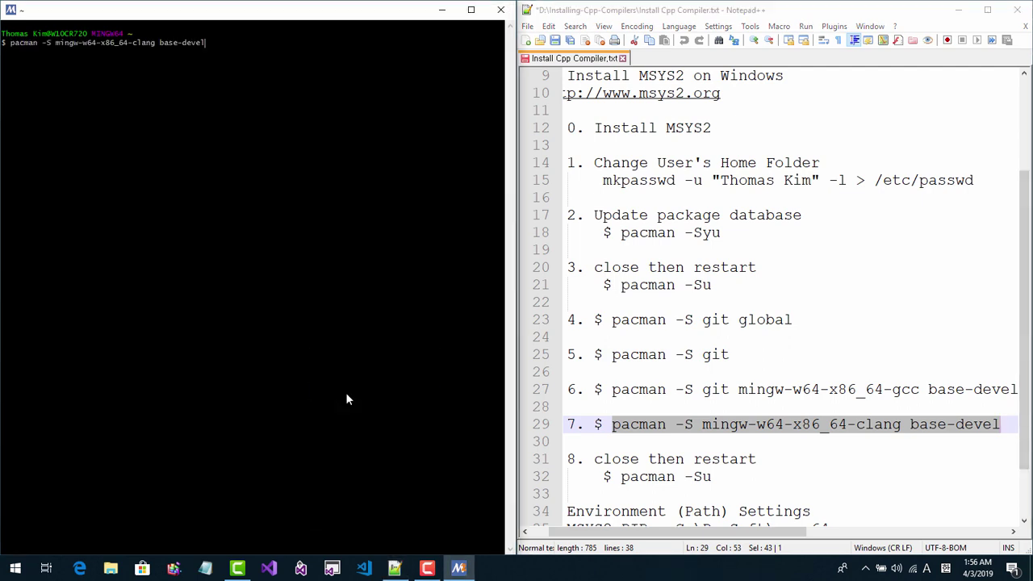
- Enlarge the shell text and try to install clang with the pasted command, accepting the default selection and the installation
key("ctrl+plus")
key("ctrl+plus")
key("ctrl+plus")
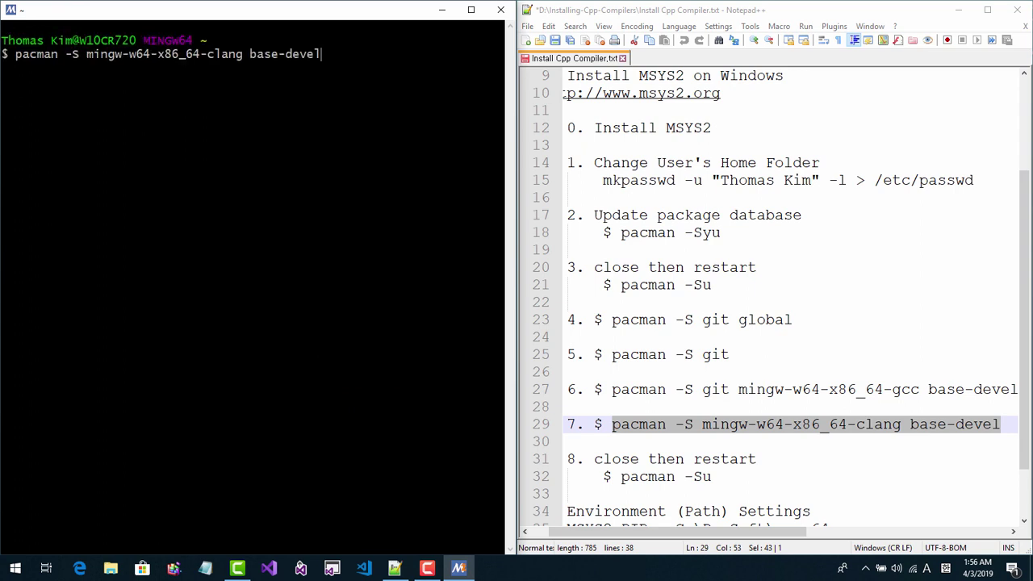
key("Return")
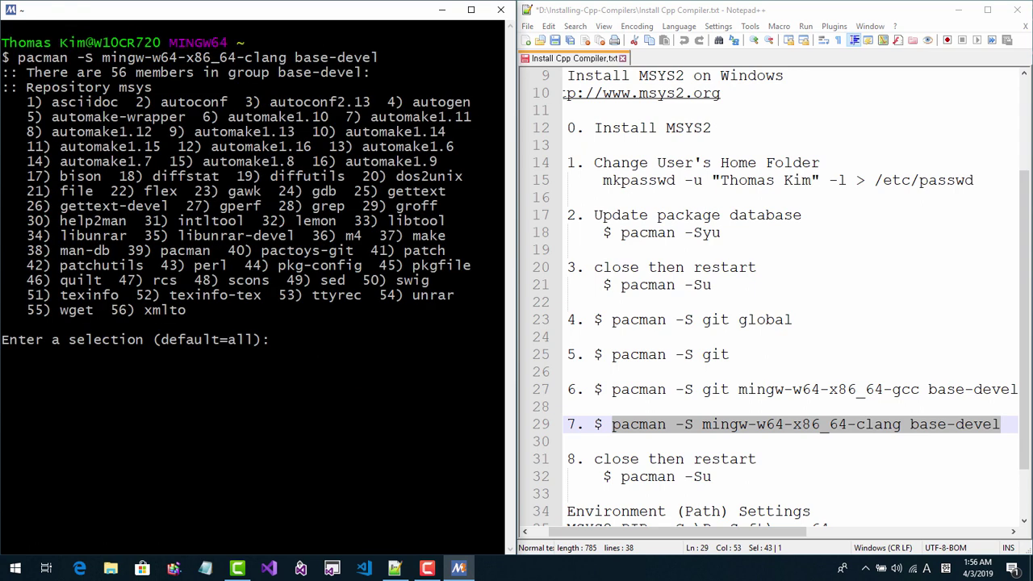
key("Return")
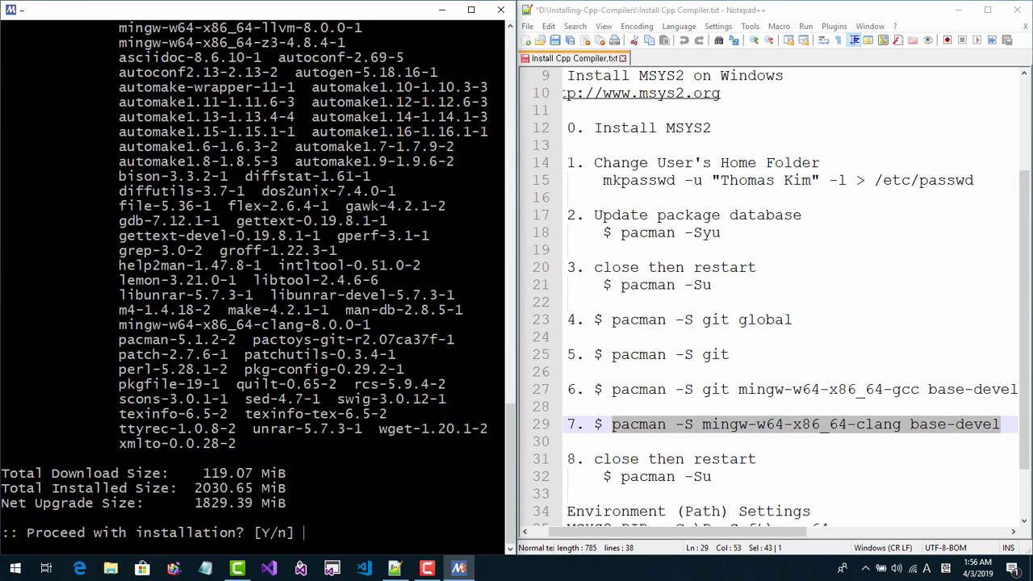
key("Return")
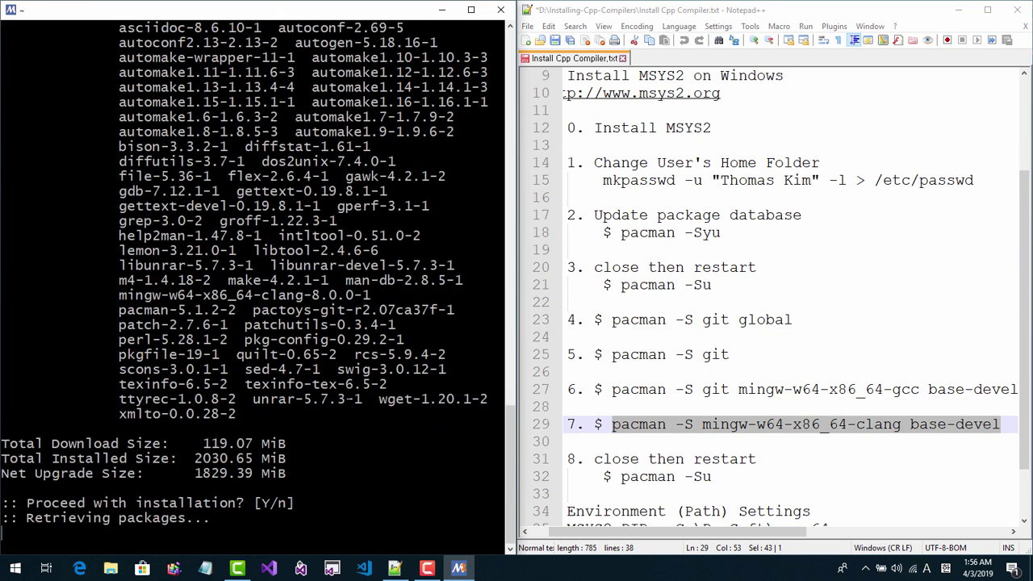
- Insert a blank line below step 8 in the notes, and accept deleting the corrupted clang package file in the shell
left_click(756, 459)
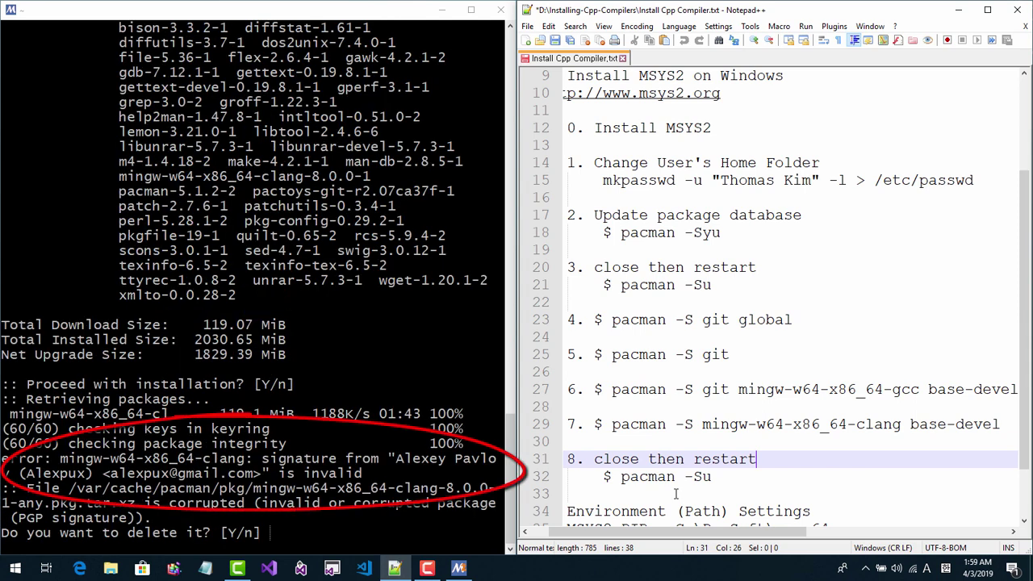
key("Return")
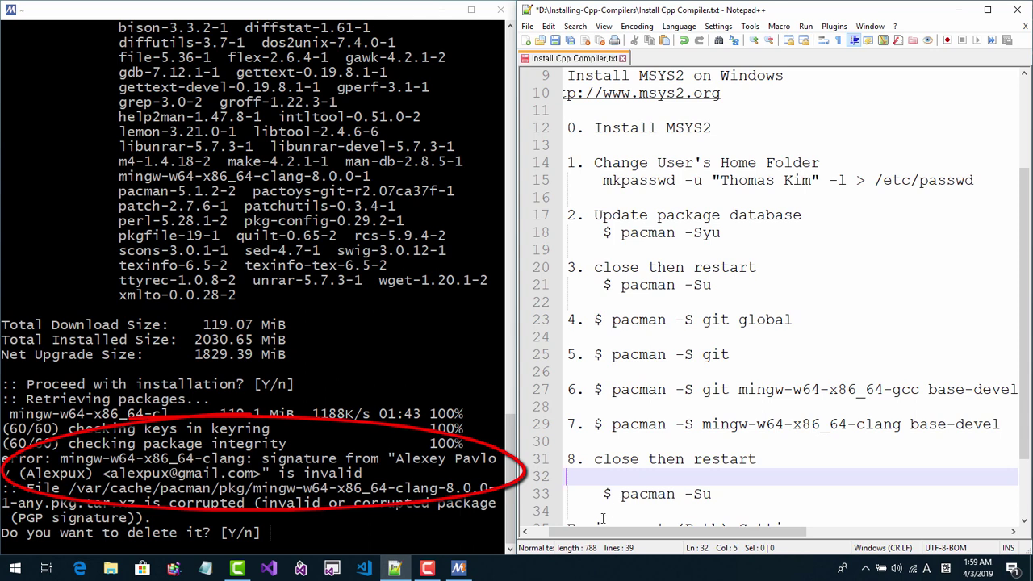
key("alt+Tab")
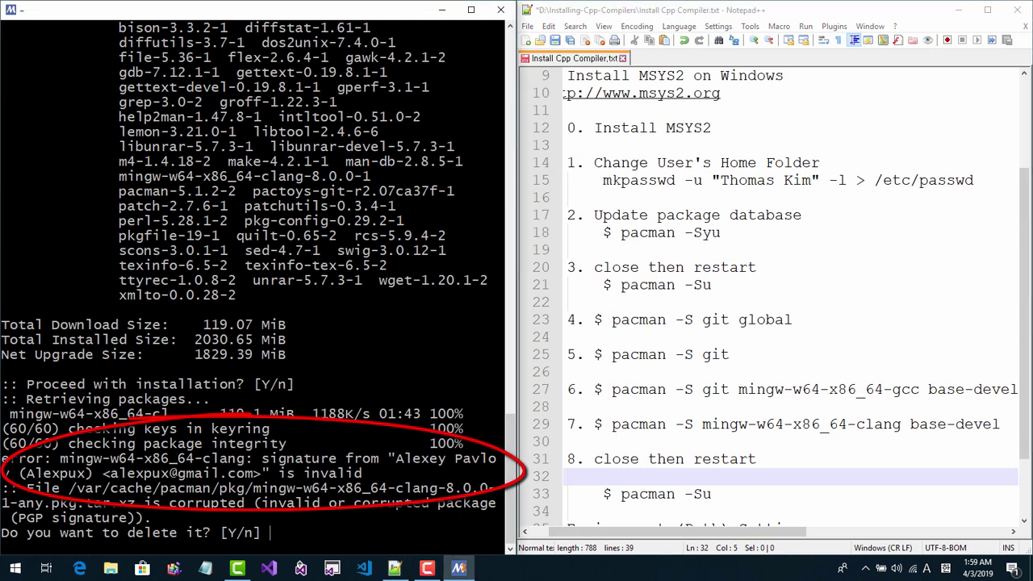
key("Return")
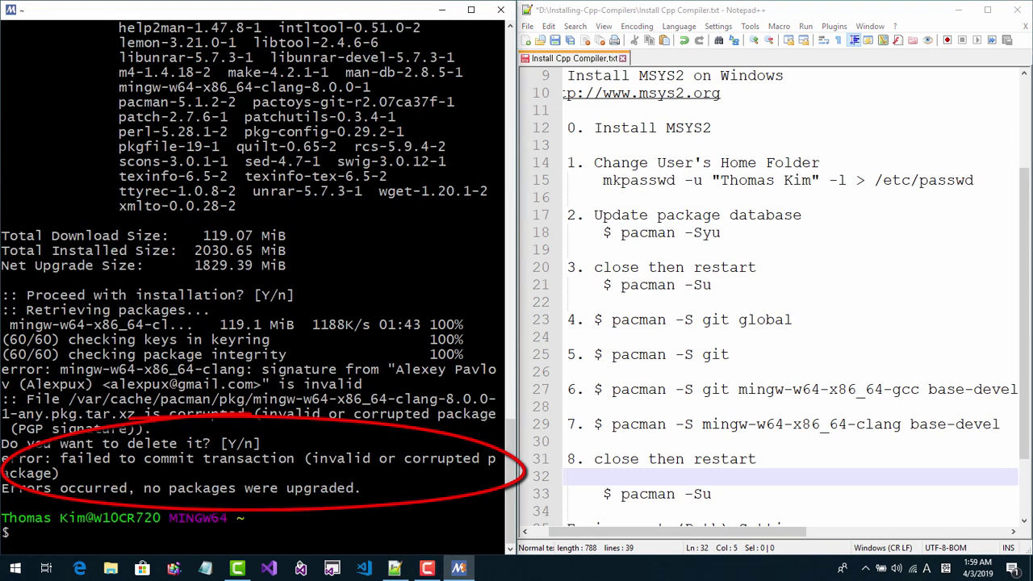
- Try the pacman -S mingw-w64-x86_64-clang base-devel installation again, accepting the default selection and the installation
key("Up")
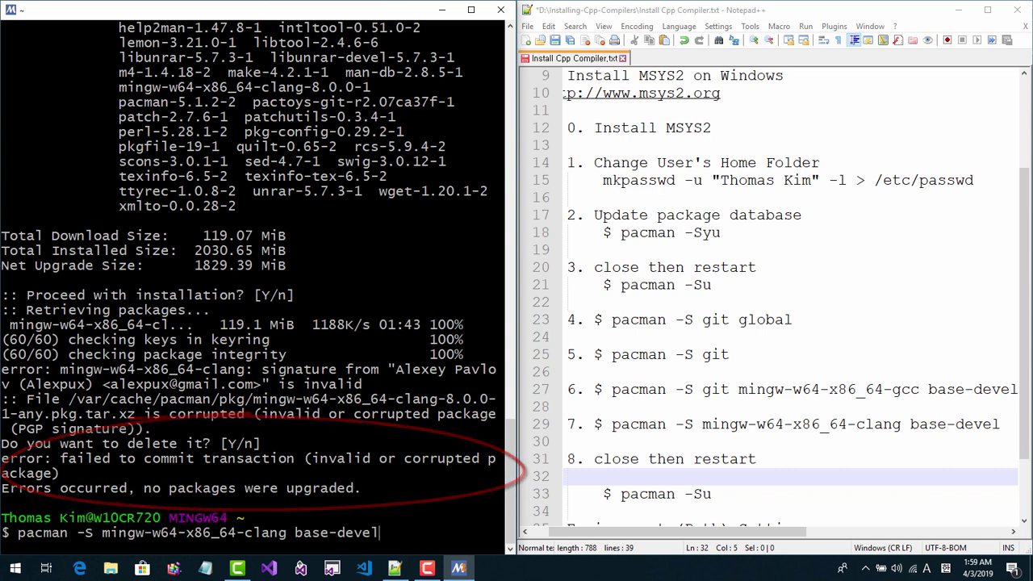
key("Return")
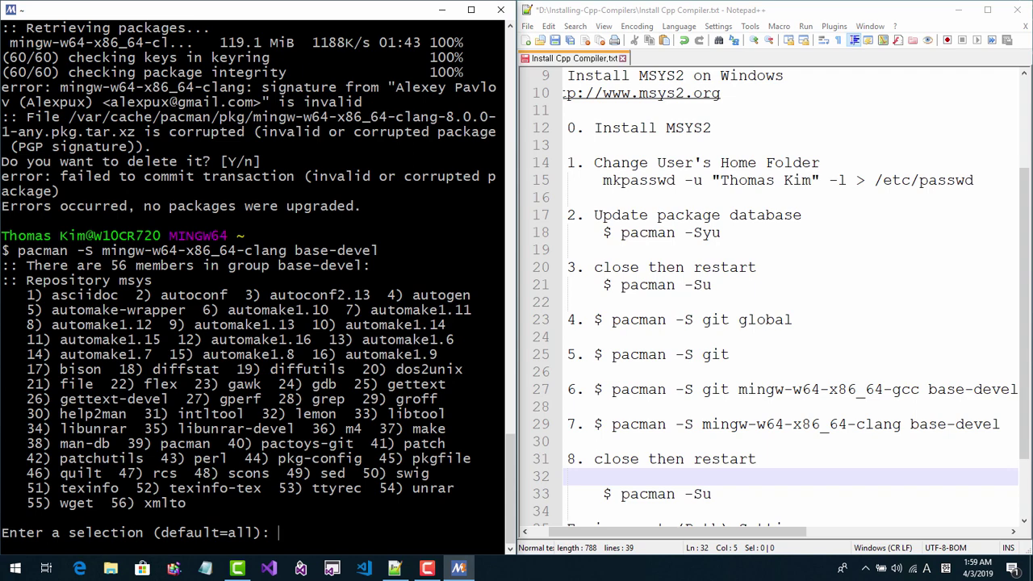
key("Return")
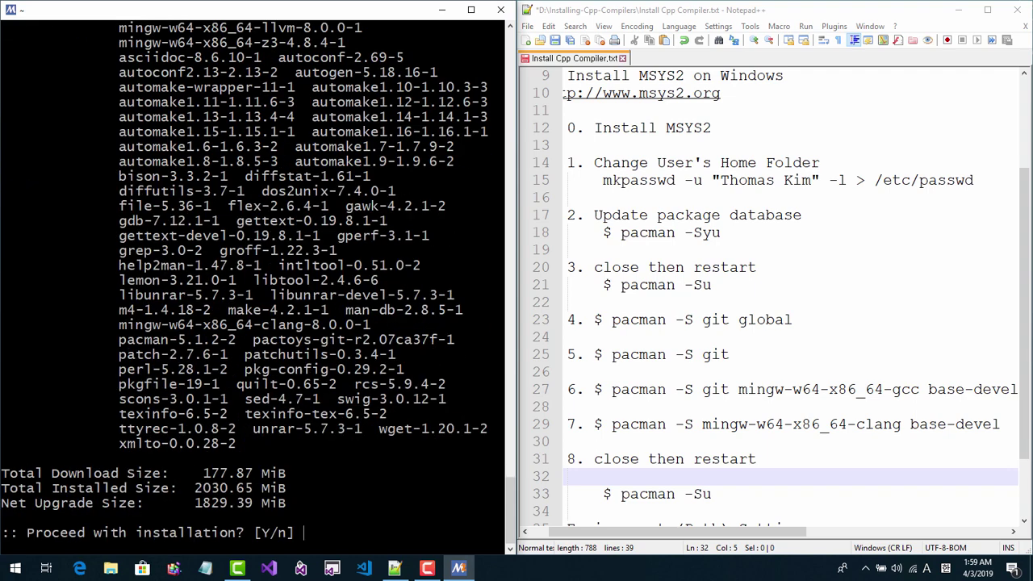
key("Return")
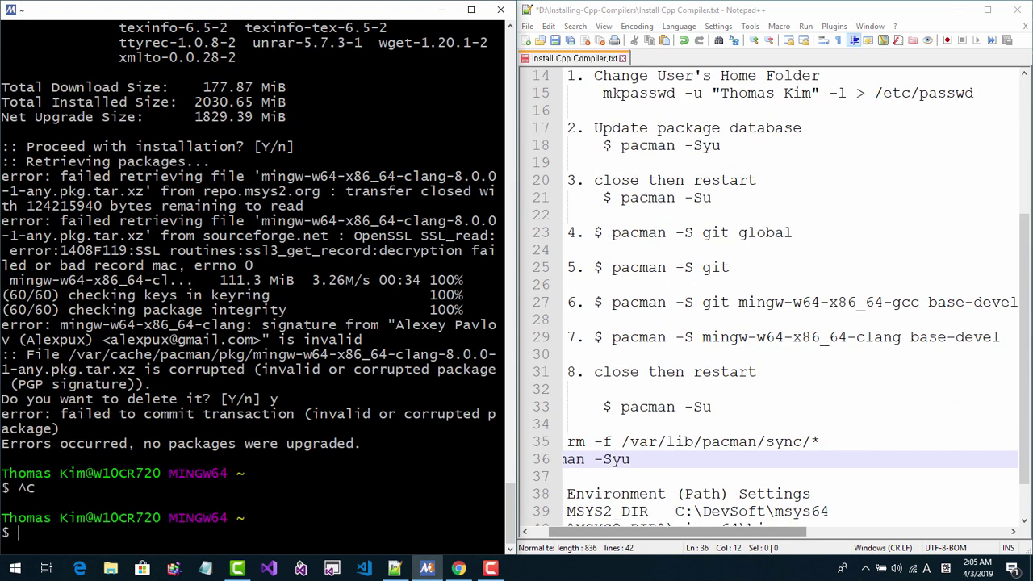
mouse_move(103, 340)
left_mouse_down()
mouse_move(355, 339)
mouse_move(363, 355)
mouse_move(388, 355)
mouse_move(347, 359)
mouse_move(420, 386)
mouse_move(297, 369)
mouse_move(388, 370)
mouse_move(383, 385)
left_mouse_up()
left_click(667, 442)
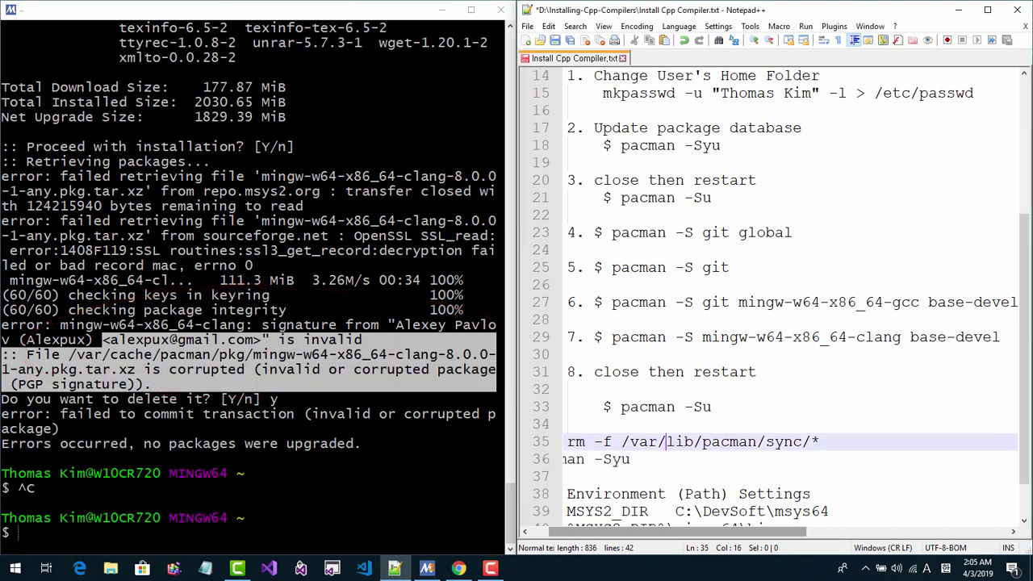
key("alt+Tab")
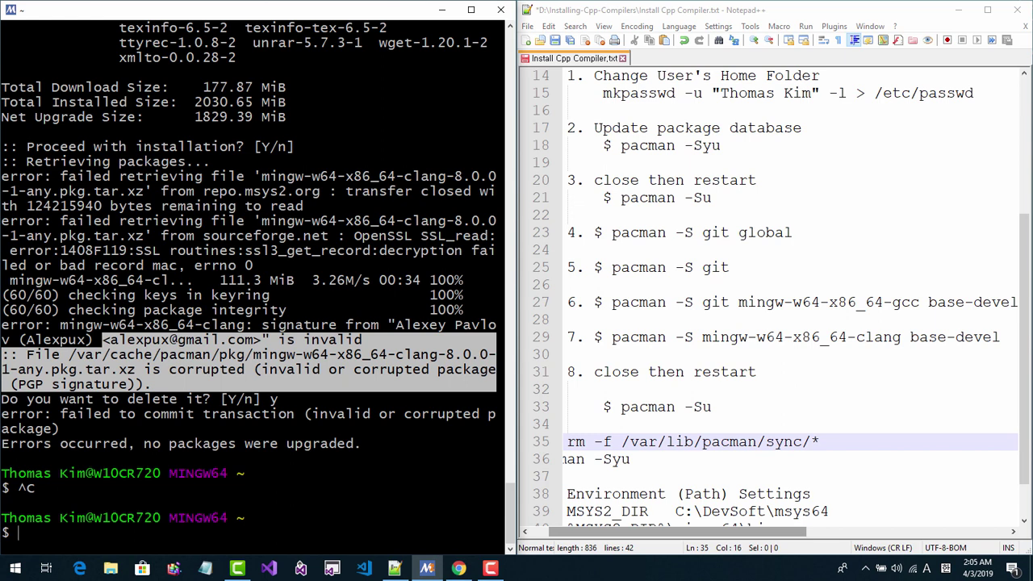
type("rm ")
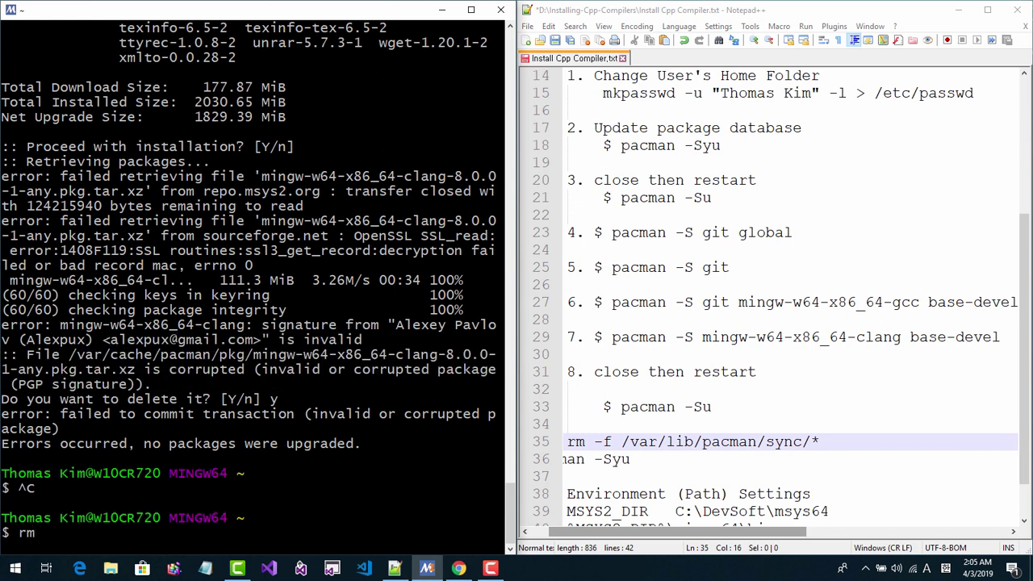
type("-f")
left_click_drag(876, 438, 599, 445)
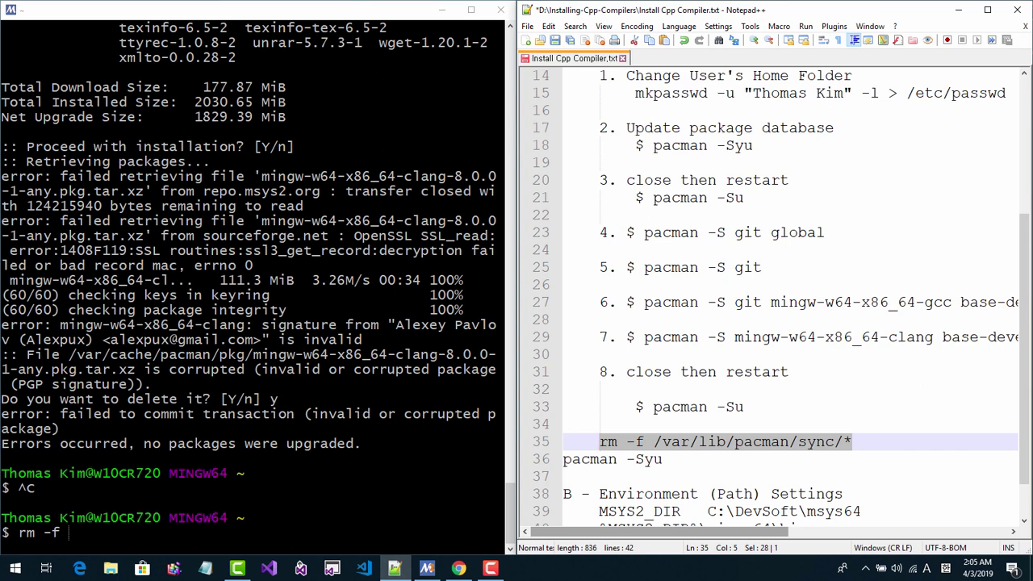
left_click_drag(496, 533, 10, 534)
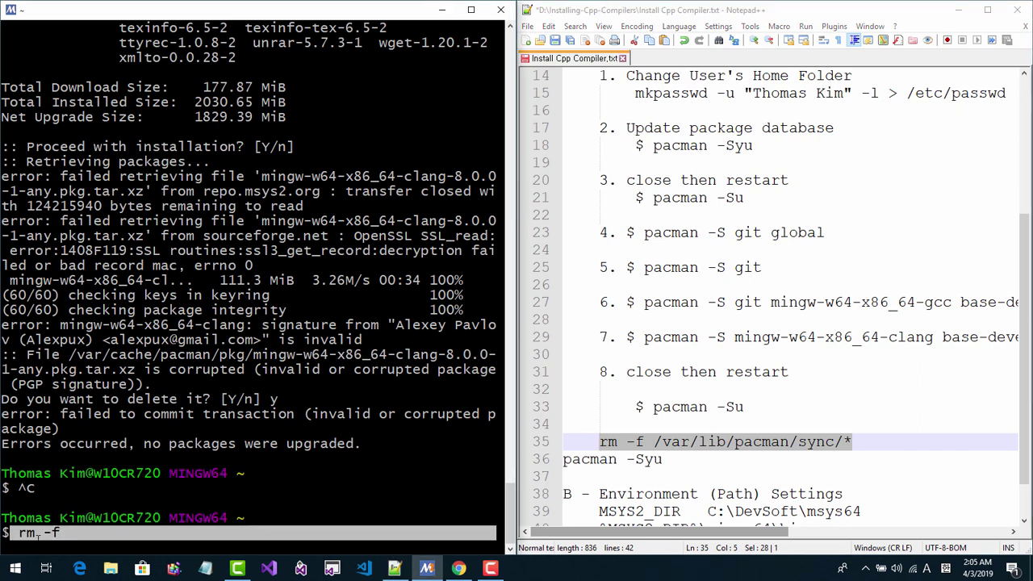
key("BackSpace")
key("BackSpace")
key("BackSpace")
key("BackSpace")
key("BackSpace")
key("BackSpace")
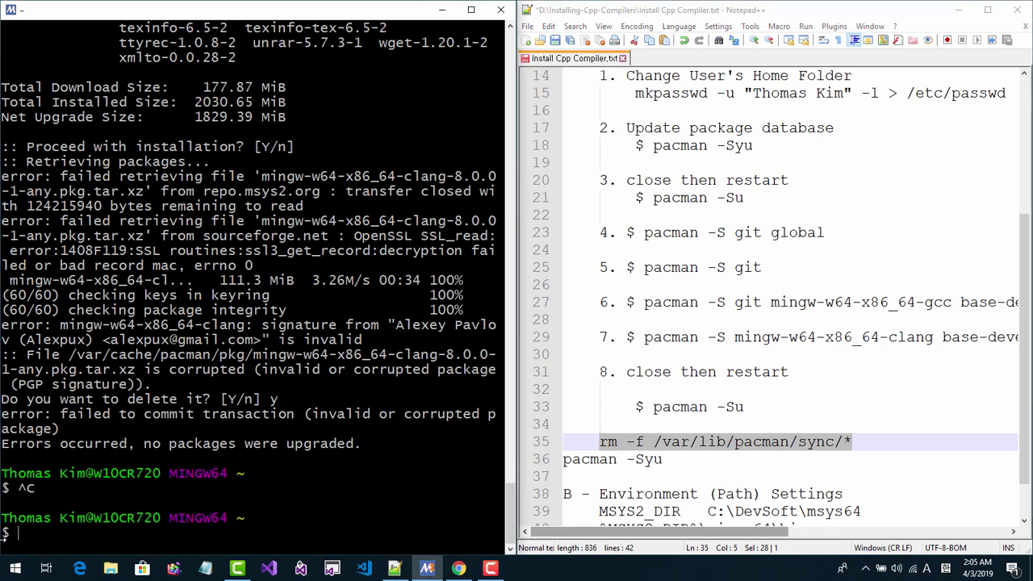
right_click(46, 354)
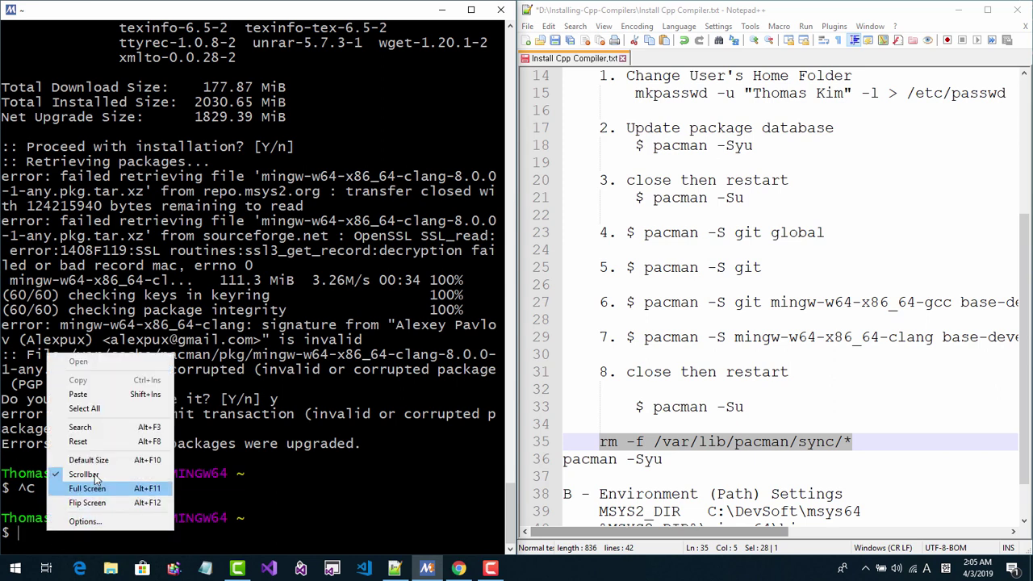
left_click(97, 394)
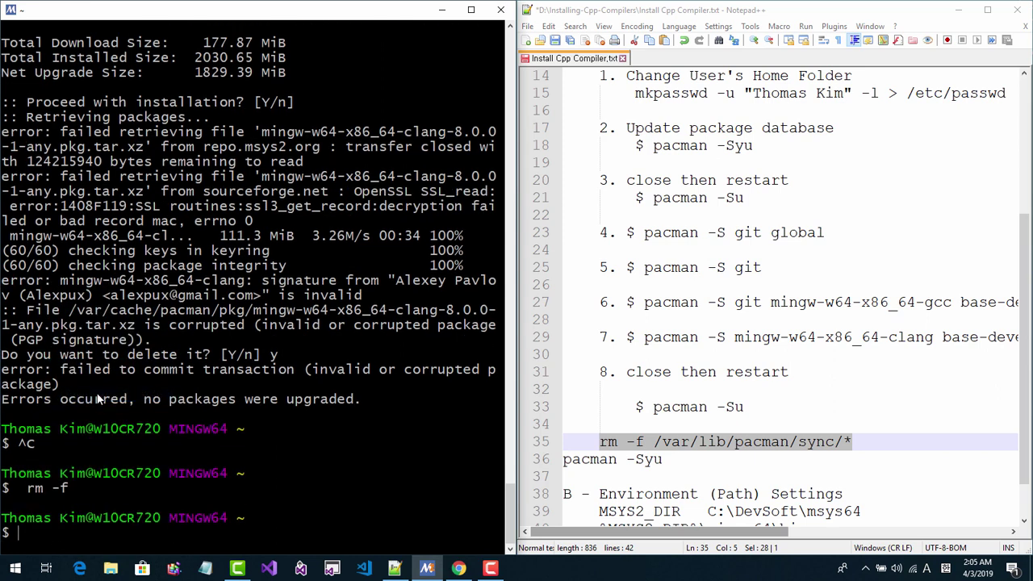
- Clear pacman's sync databases with the notes' rm -f /var/lib/pacman/sync/* command, and resynchronise them with pacman -Syu
left_click(655, 445)
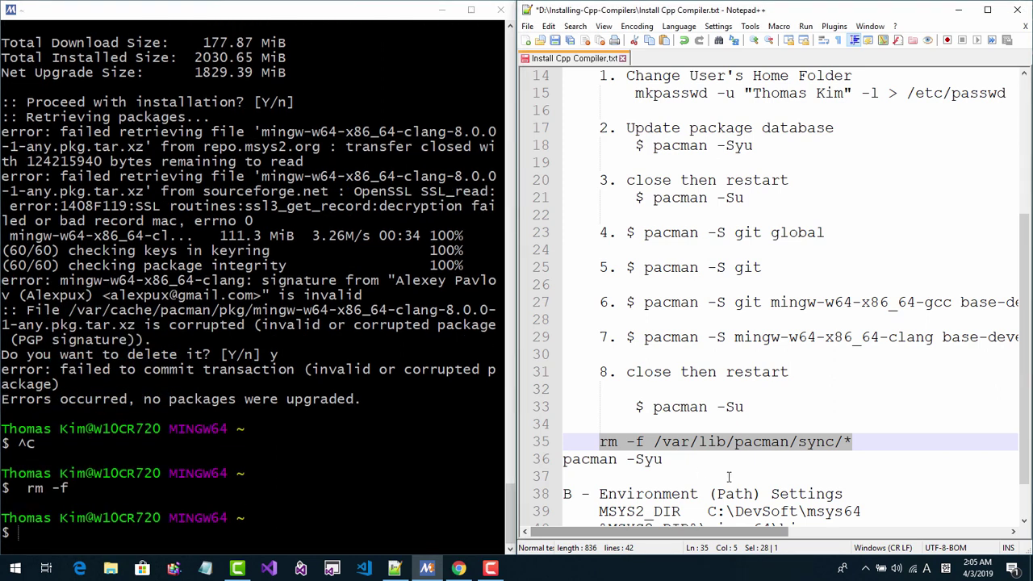
left_click_drag(852, 442, 593, 442)
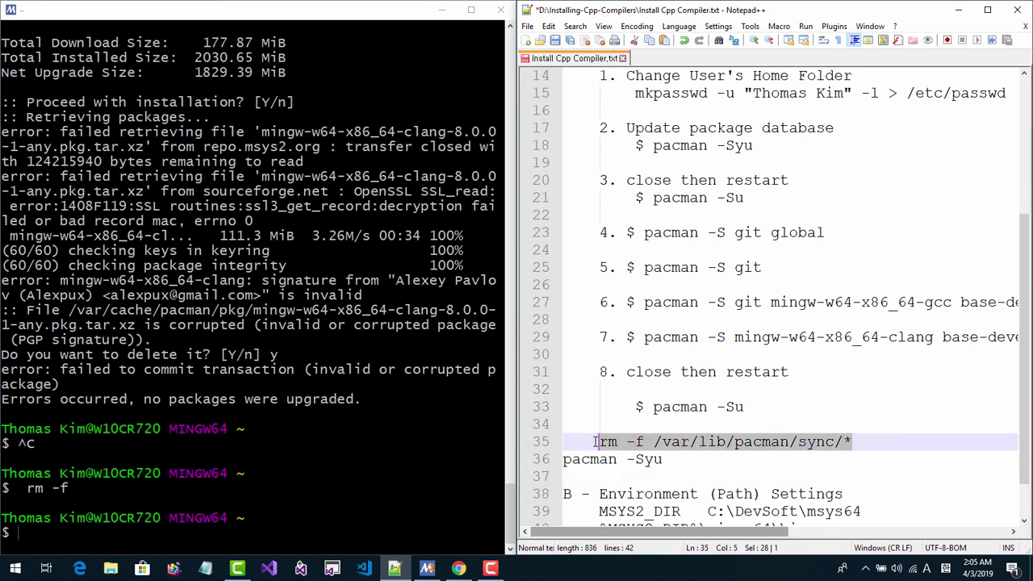
left_click(310, 526)
right_click(309, 525)
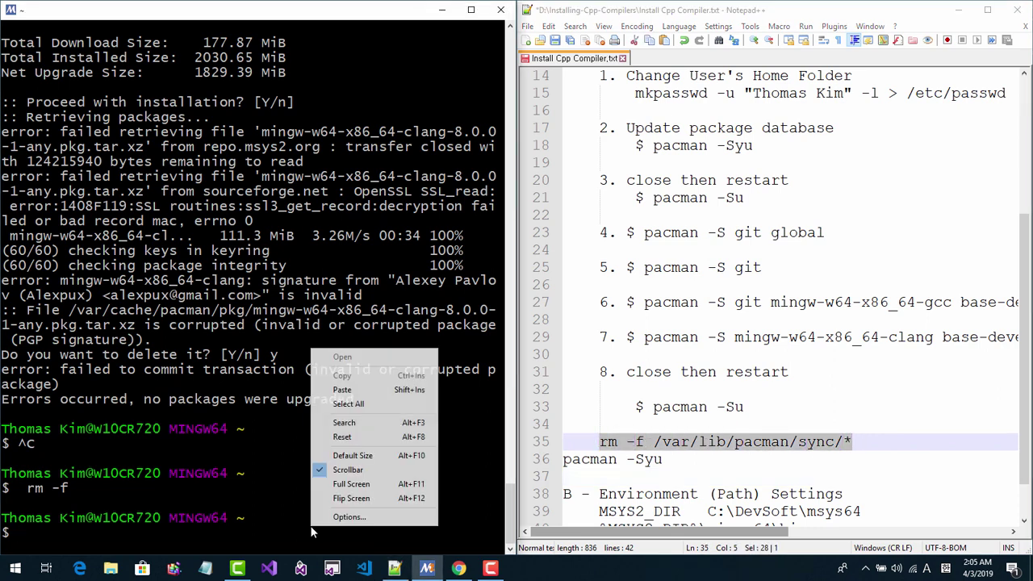
left_click(356, 390)
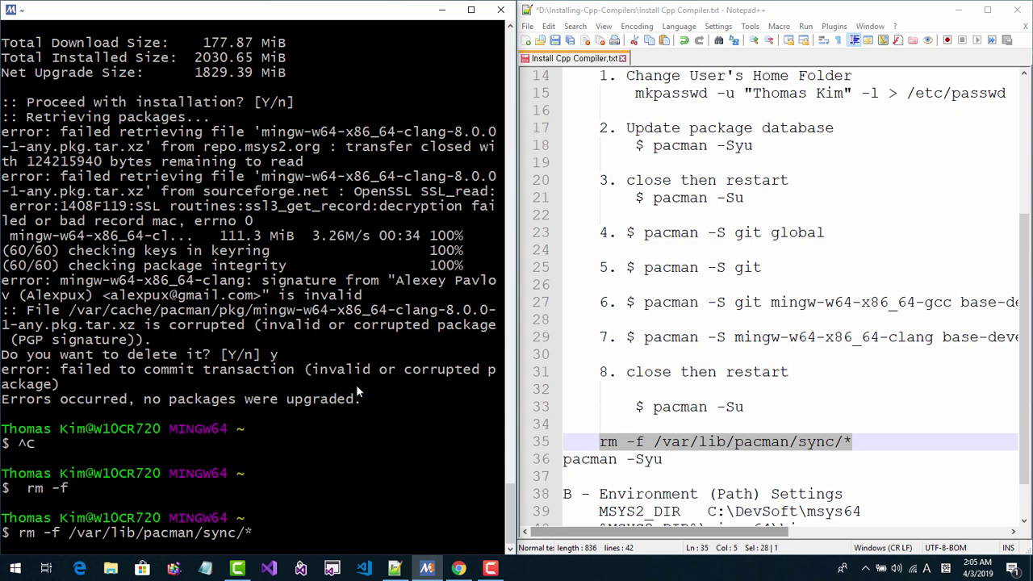
key("Return")
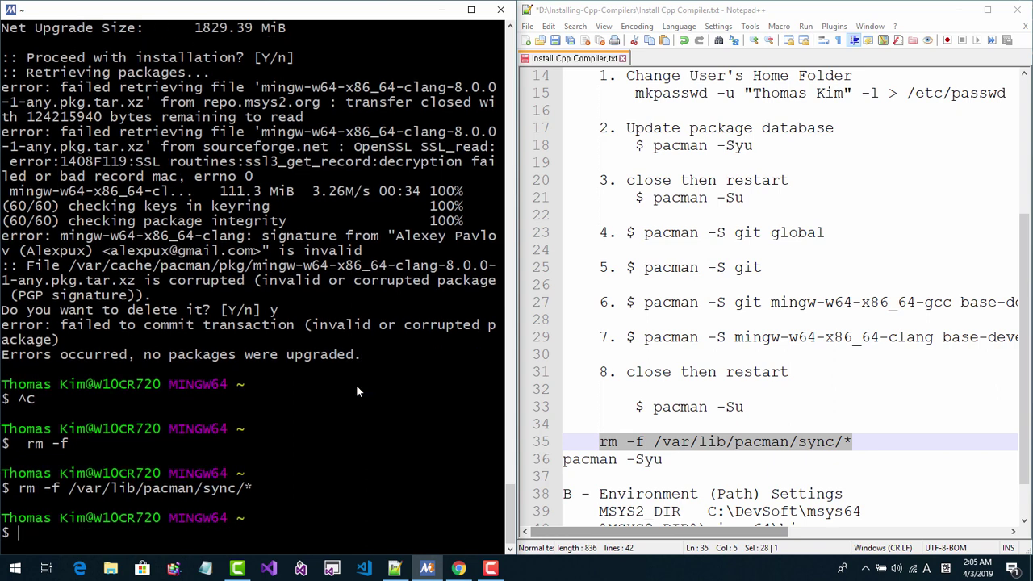
type("pacman -Syu")
key("Return")
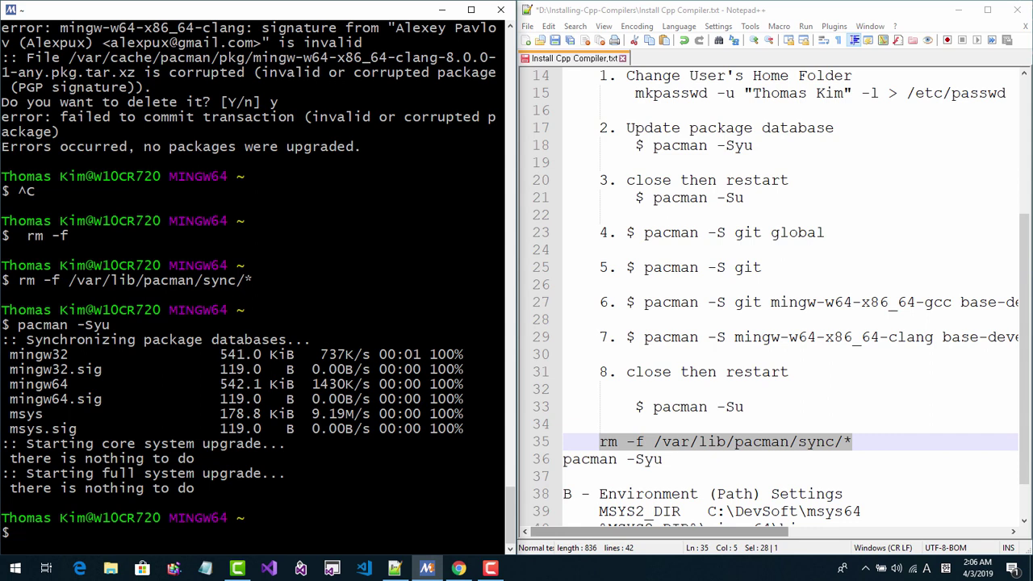
- Install clang with the notes' step 7 command, pacman -S mingw-w64-x86_64-clang base-devel, accepting all group members and the installation
left_click_drag(644, 337, 1018, 337)
key("ctrl+c")
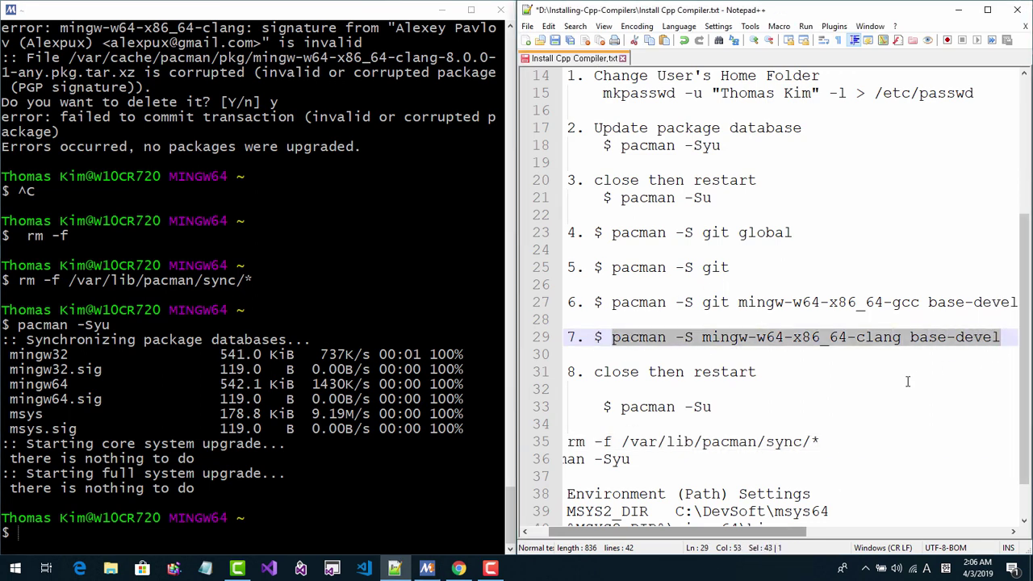
left_click(331, 359)
right_click(332, 359)
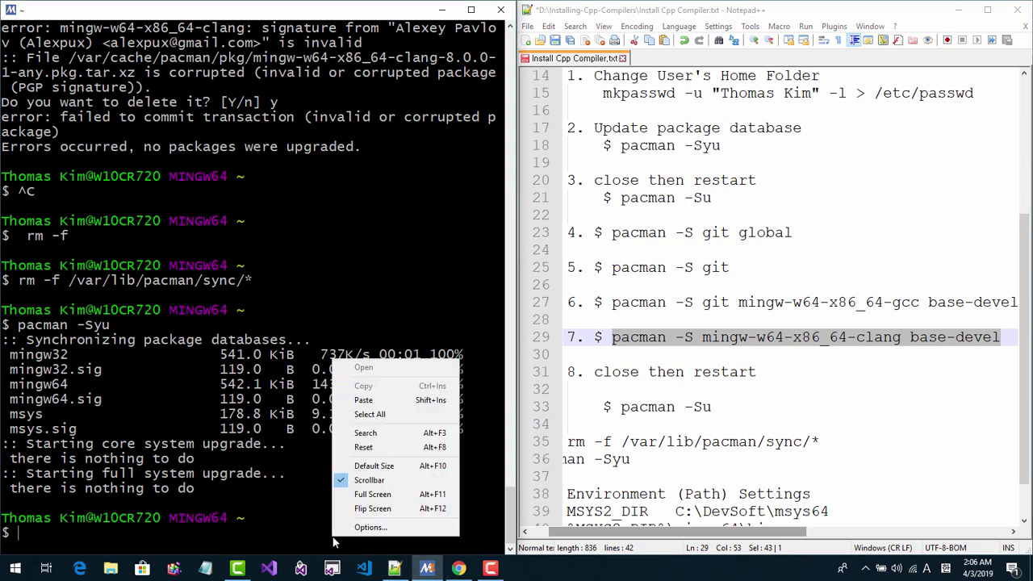
left_click(385, 399)
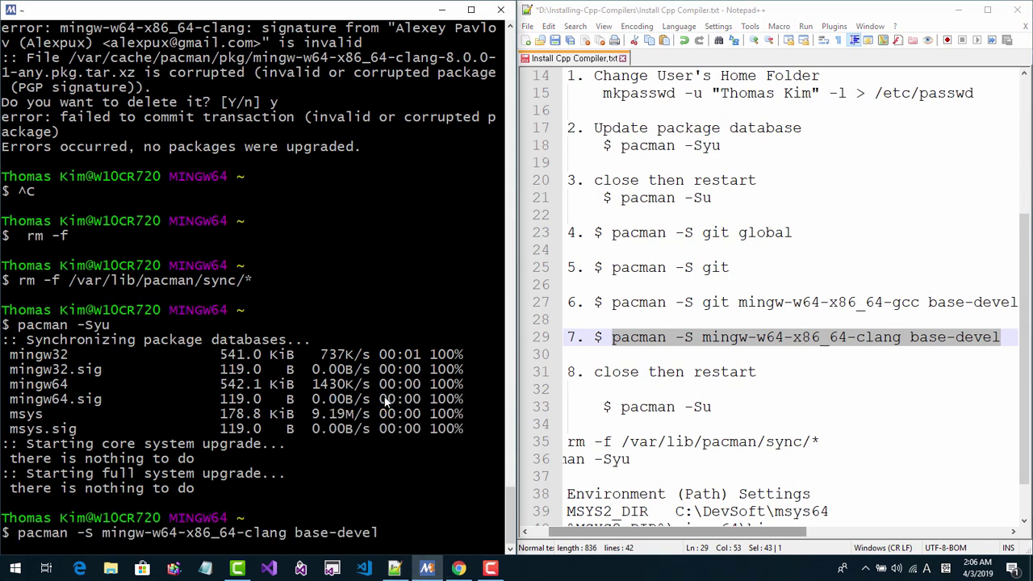
key("Return")
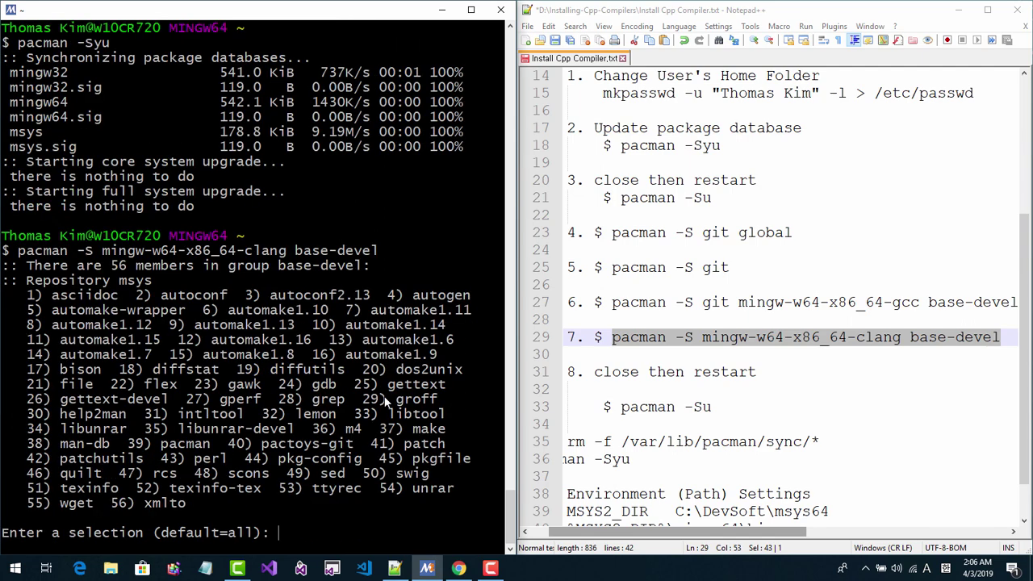
key("Return")
key("Return")
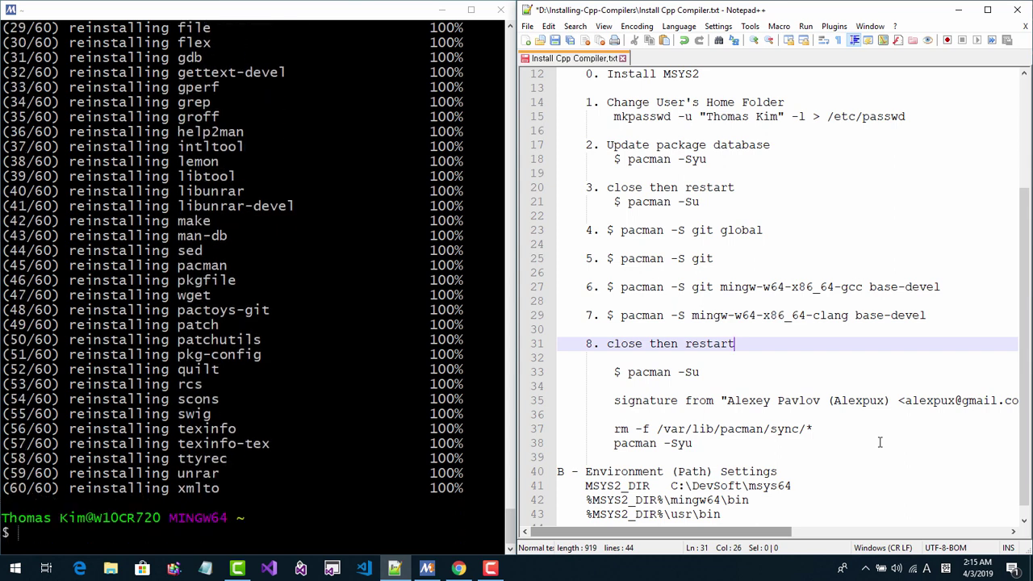
- Review the shell output back to the failed clang installation, and examine its invalid package signature error alongside the matching line in the notes
scroll(250, 274, "up", 17)
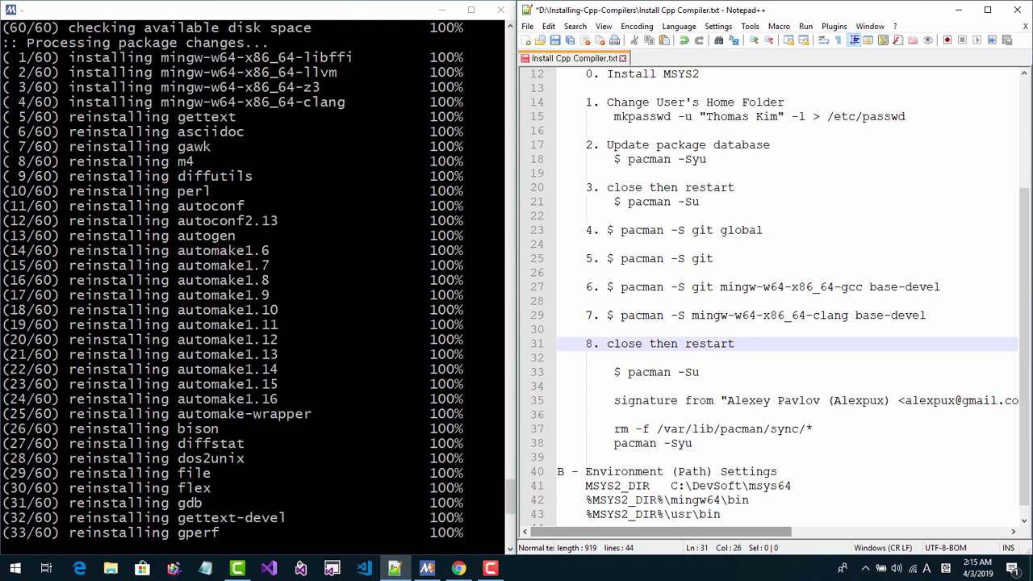
scroll(240, 278, "down", 3)
scroll(210, 298, "up", 2)
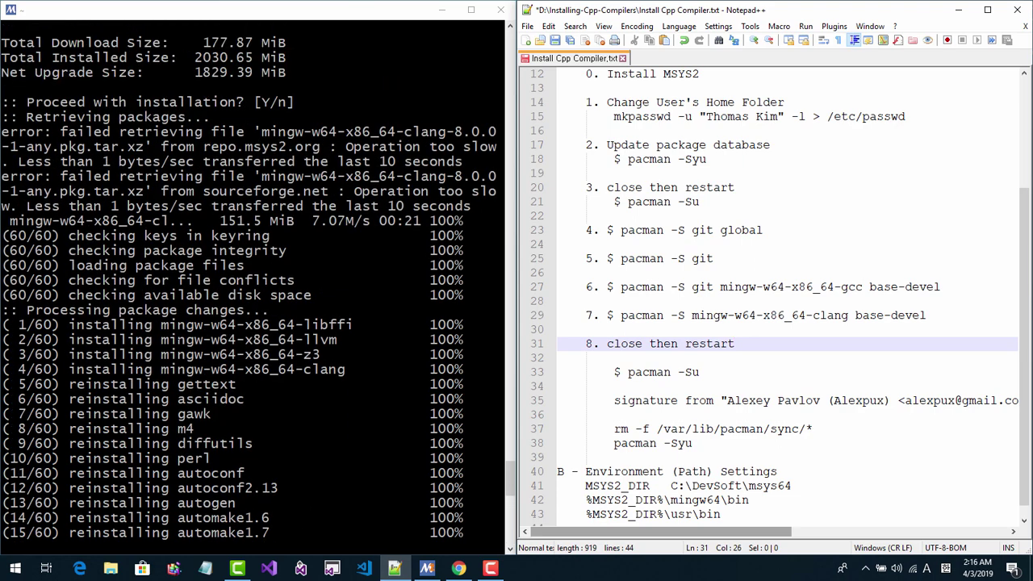
scroll(250, 283, "up", 20)
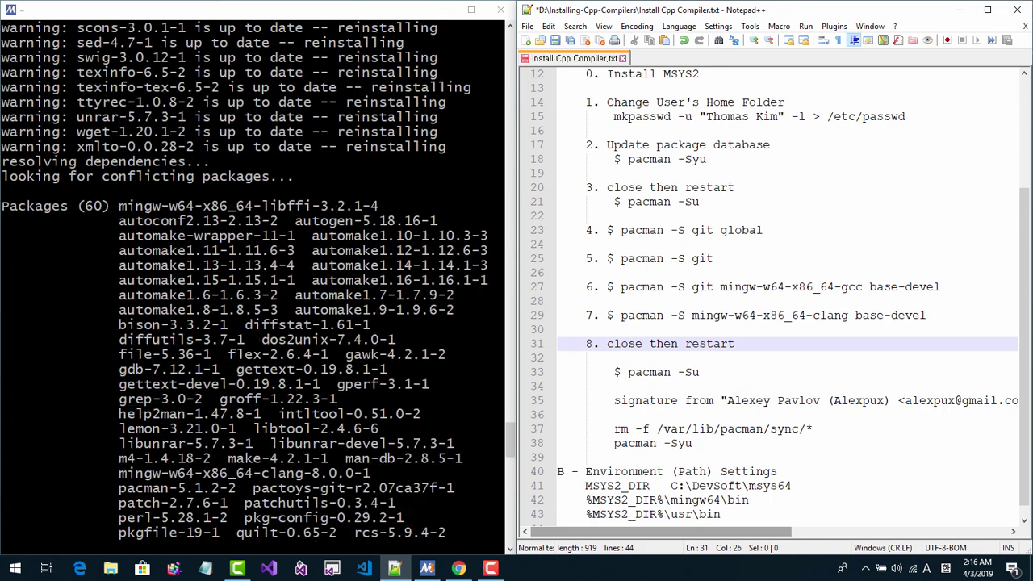
scroll(250, 282, "up", 2)
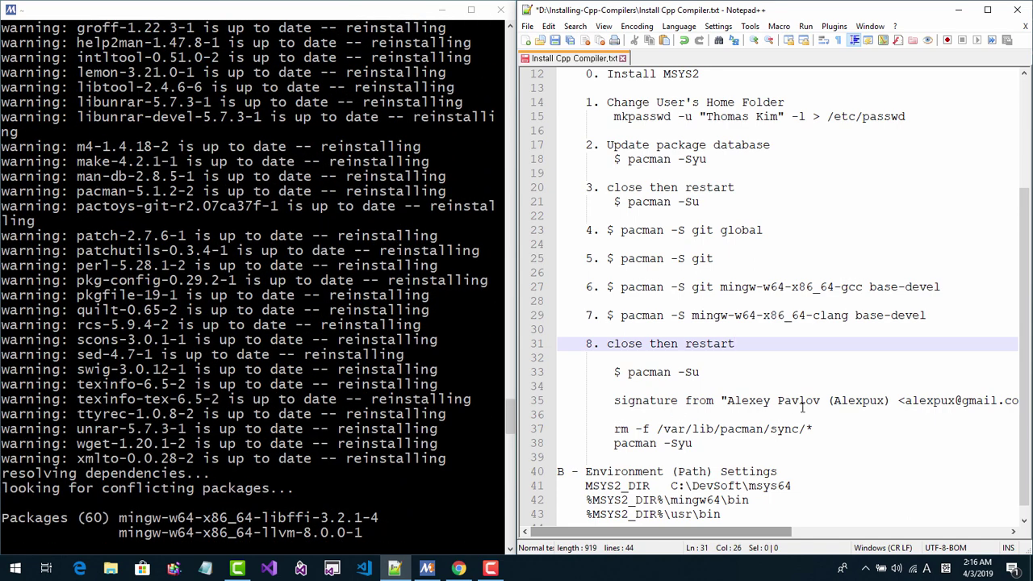
left_click_drag(766, 528, 887, 529)
scroll(250, 283, "up", 15)
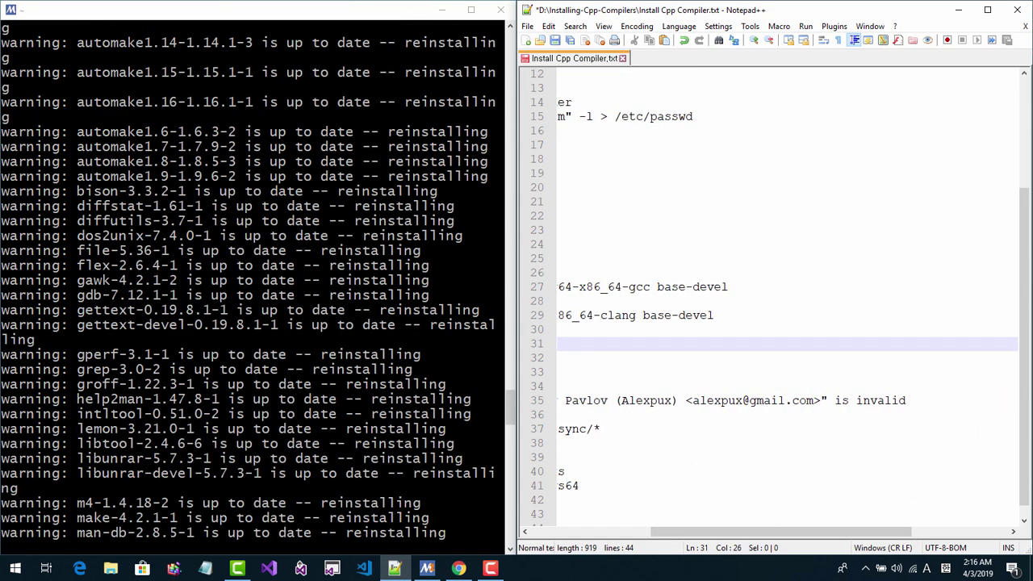
scroll(250, 282, "down", 20)
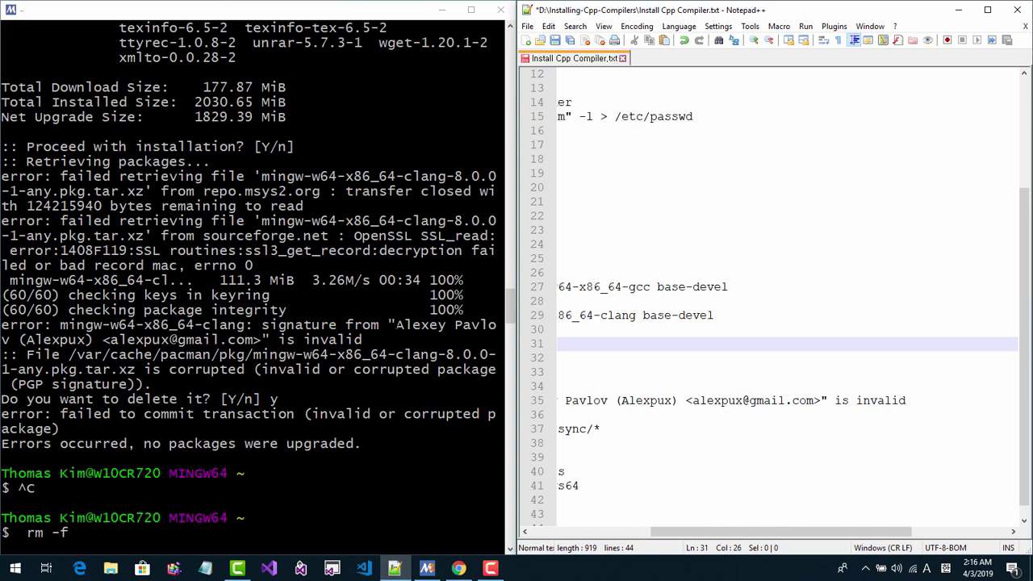
mouse_move(239, 288)
left_mouse_down()
mouse_move(161, 386)
mouse_move(302, 290)
mouse_move(121, 292)
left_mouse_up()
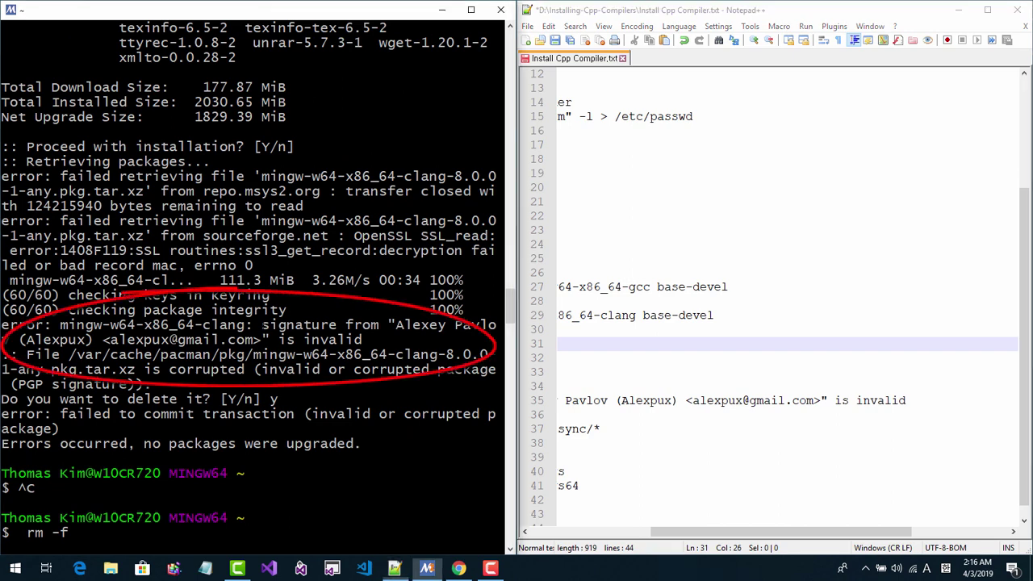
left_click_drag(255, 324, 374, 339)
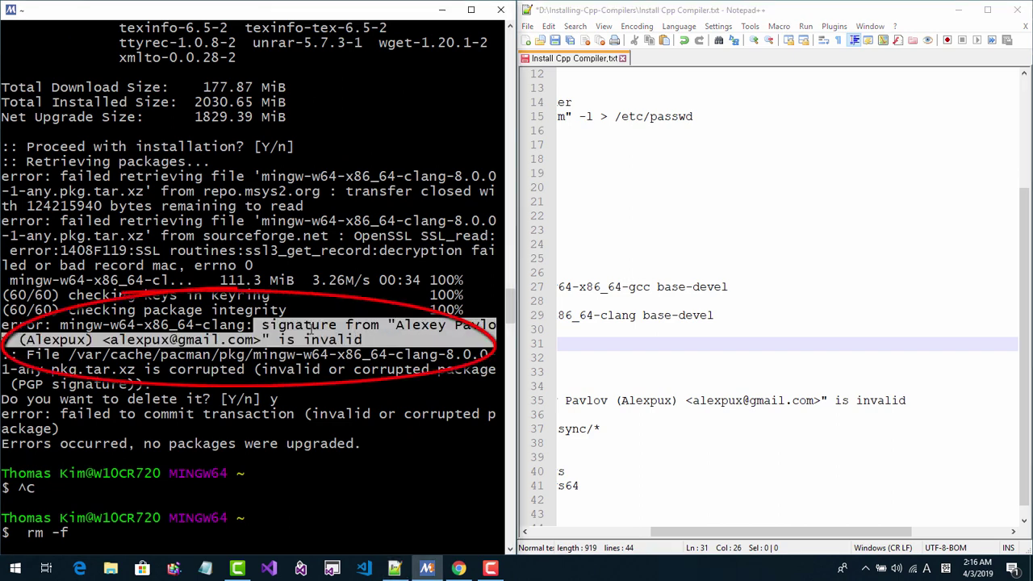
- Highlight the notes' rm -f /var/lib/pacman/sync/* and pacman -Syu commands, and the clang installation command in step 7
left_click_drag(750, 531, 629, 533)
left_click_drag(605, 429, 722, 442)
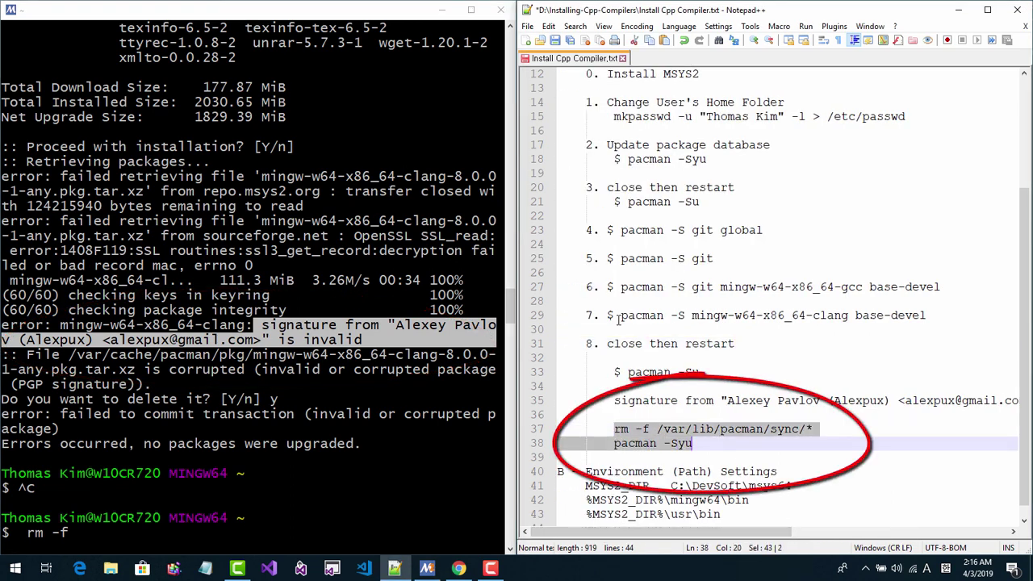
left_click_drag(607, 315, 949, 316)
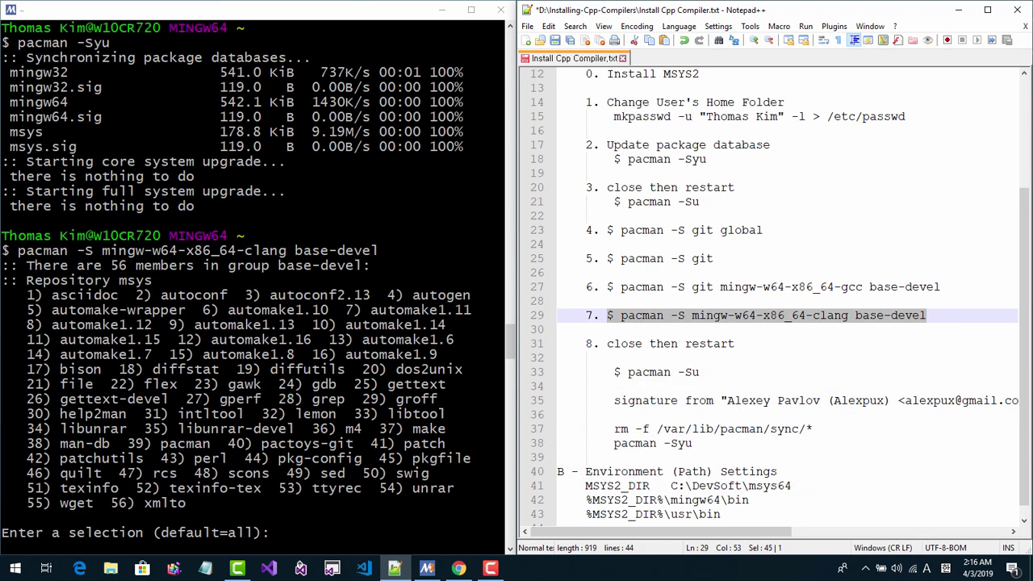
- Review the shell output of the repeated clang installation, highlighting the keyring, package integrity, file conflict and disk space checks
key("Return")
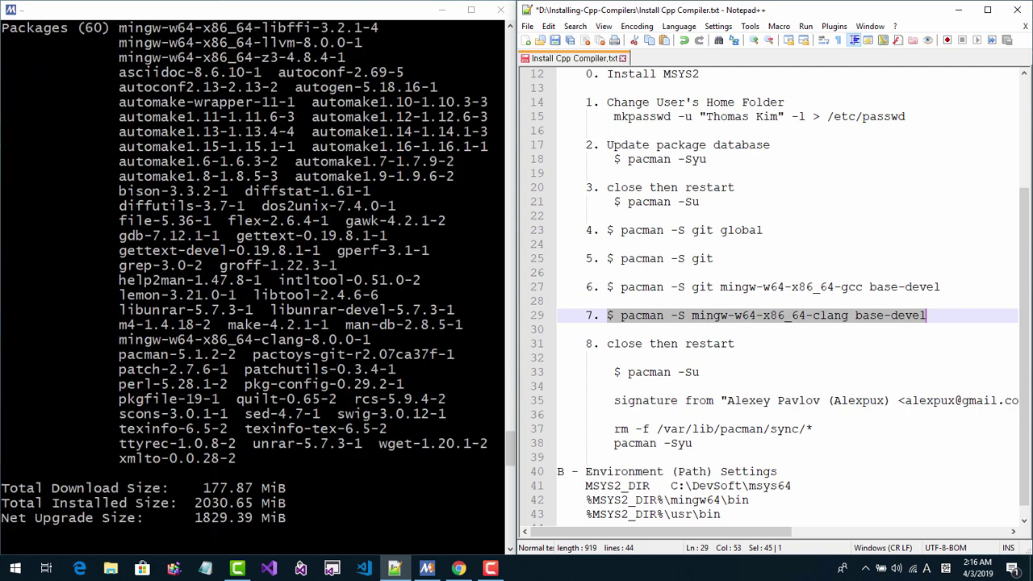
key("Return")
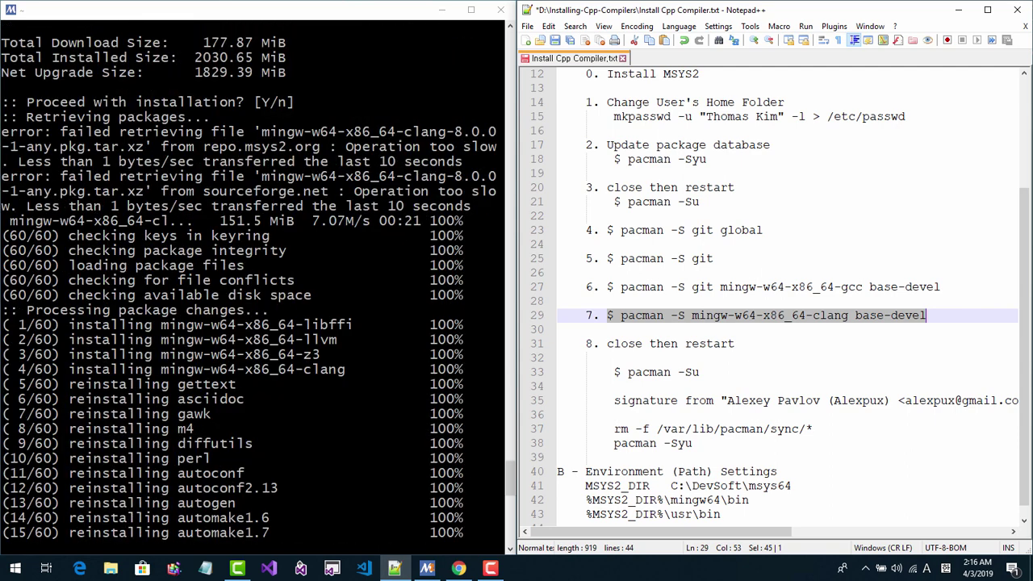
scroll(257, 279, "up", 2)
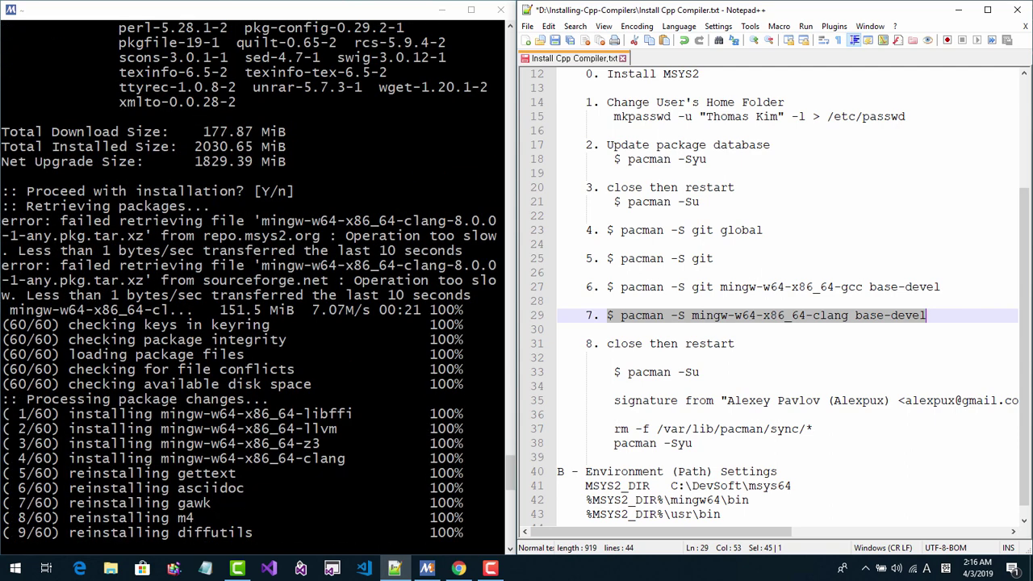
left_click_drag(3, 325, 294, 369)
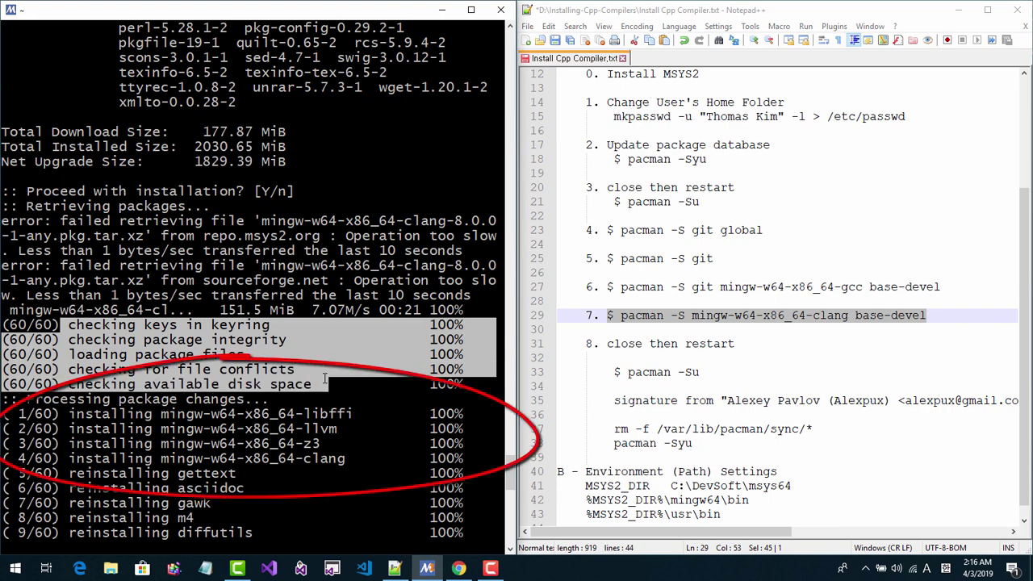
- Return to the shell prompt and check the installed compiler with clang++ --version
left_click_drag(478, 359, 495, 386)
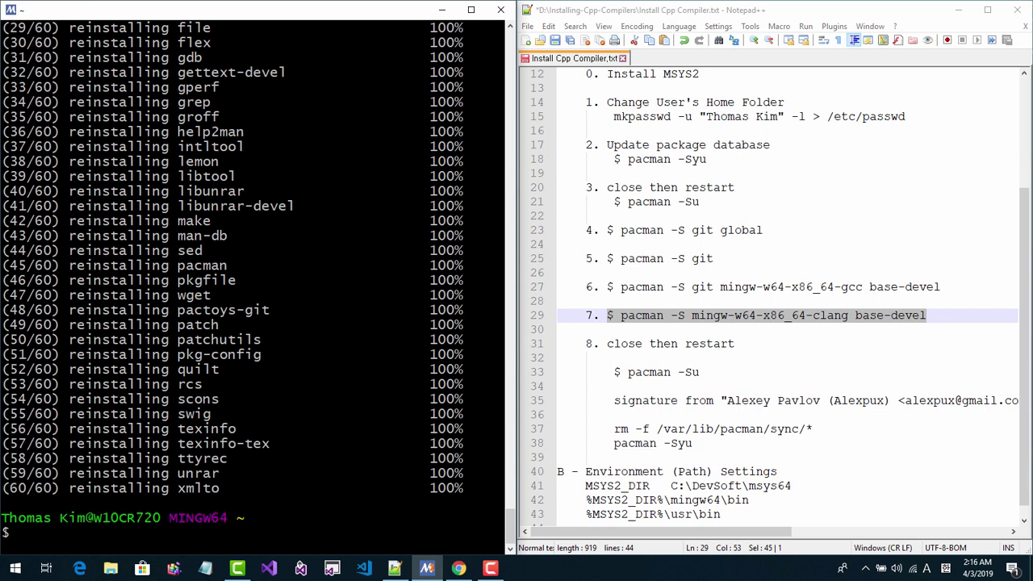
type("clang++ --version")
key("Return")
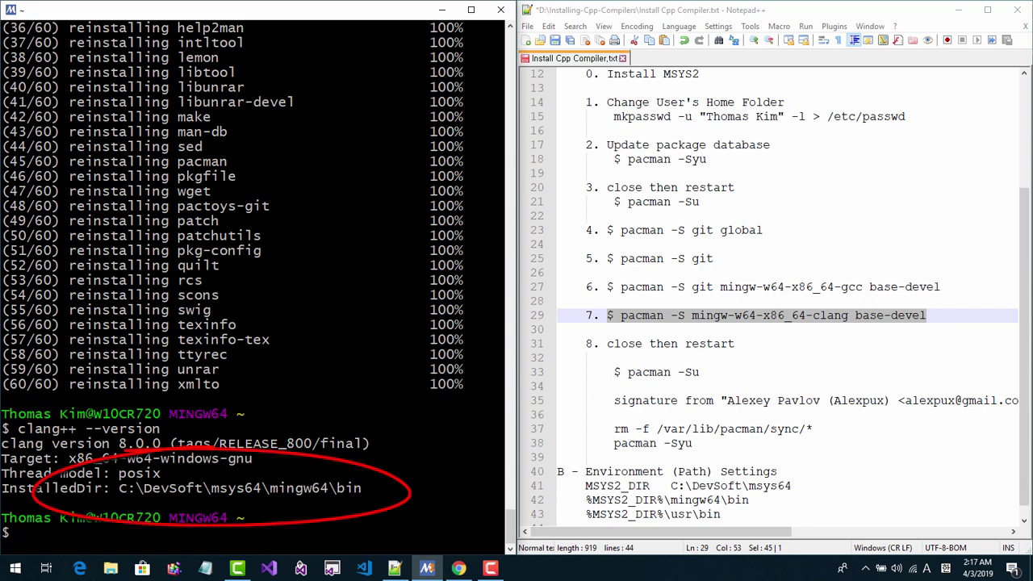
- Find the notes' Environment (Path) Settings section, search Windows for "environment", and open and widen the Environment Variables dialog
left_click(642, 476)
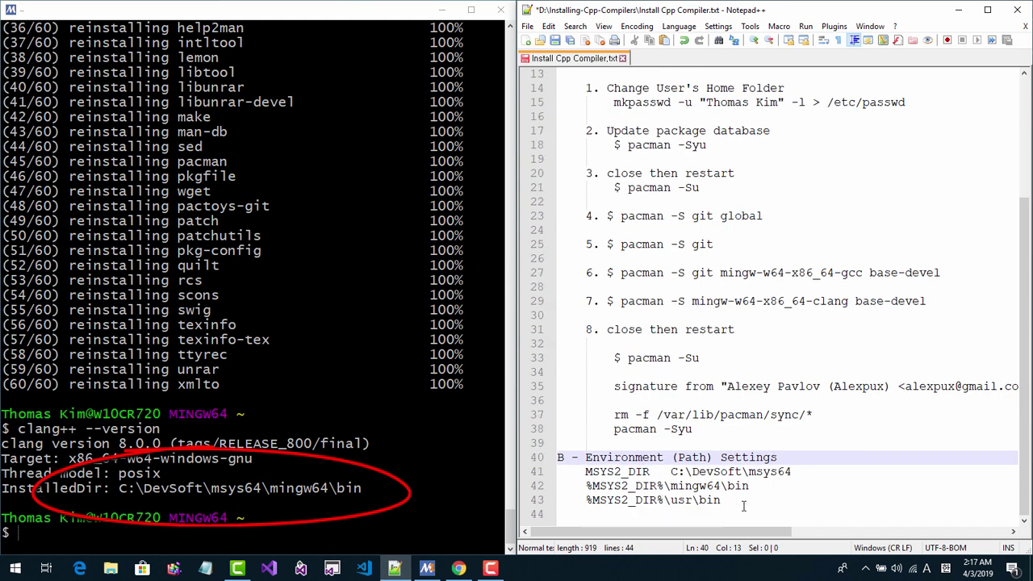
scroll(744, 505, "down", 1)
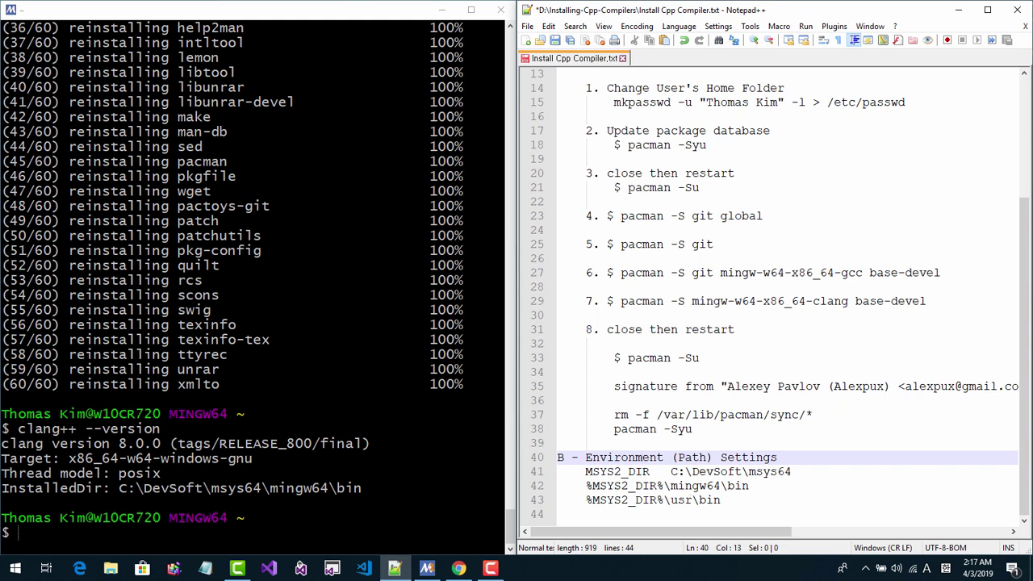
right_click(7, 569)
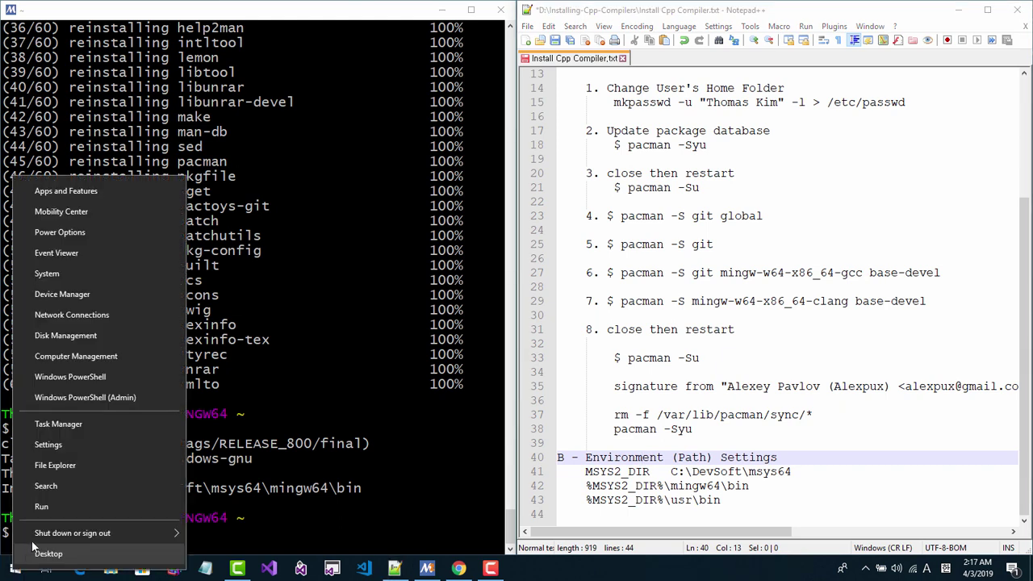
left_click(55, 492)
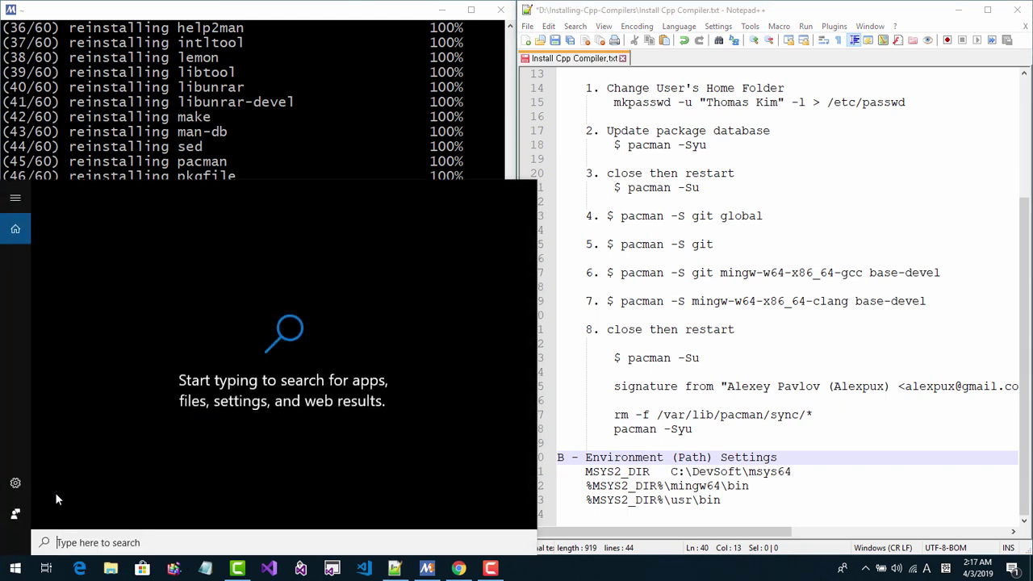
type("environ")
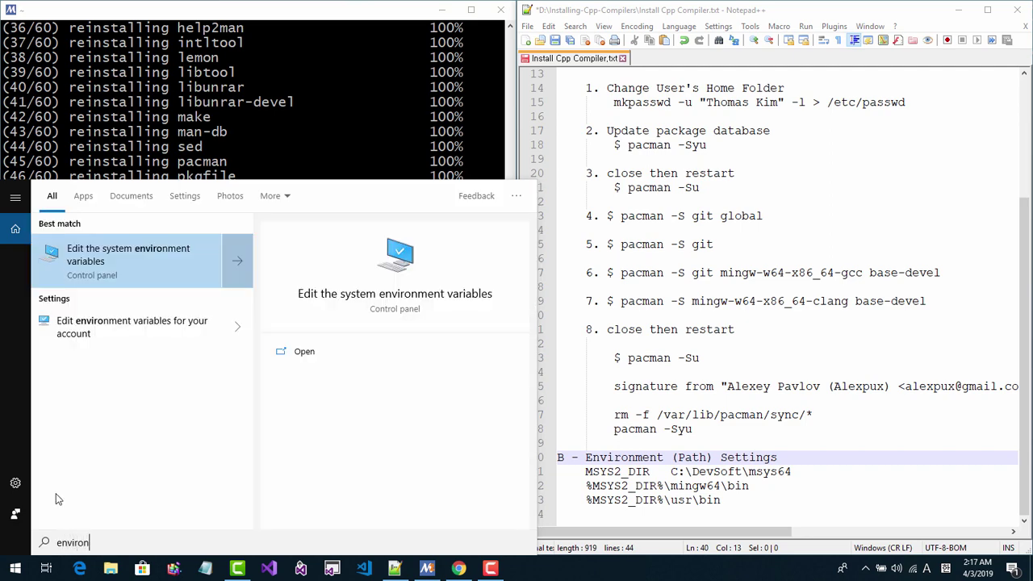
type("ment")
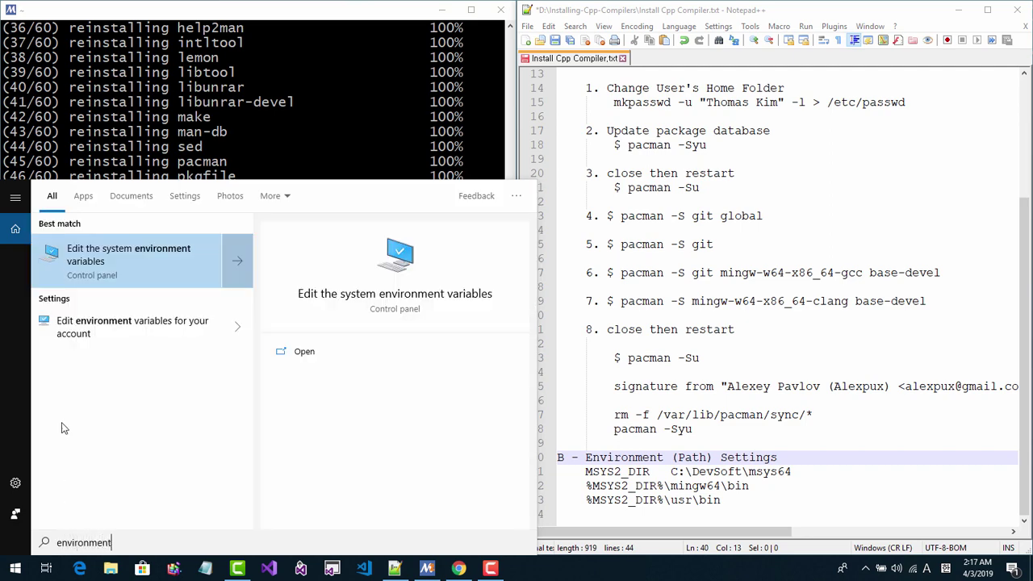
left_click(123, 261)
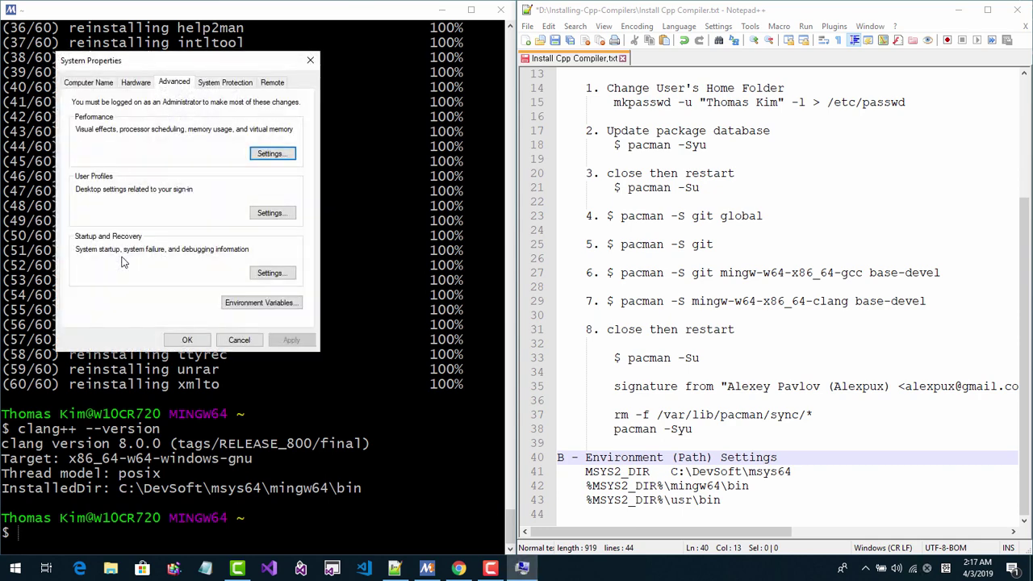
left_click(271, 303)
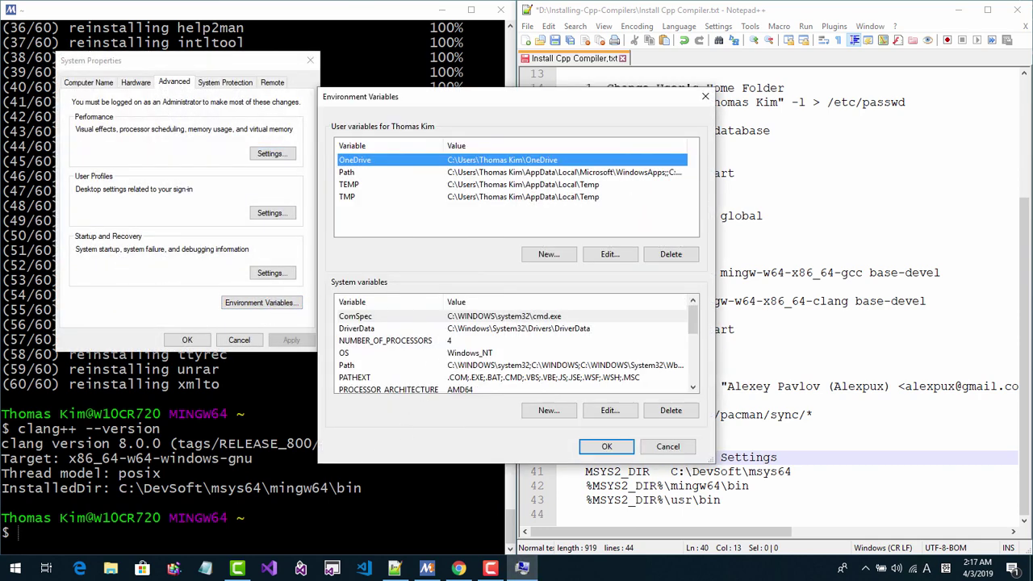
left_click_drag(319, 466, 217, 466)
scroll(611, 339, "down", 3)
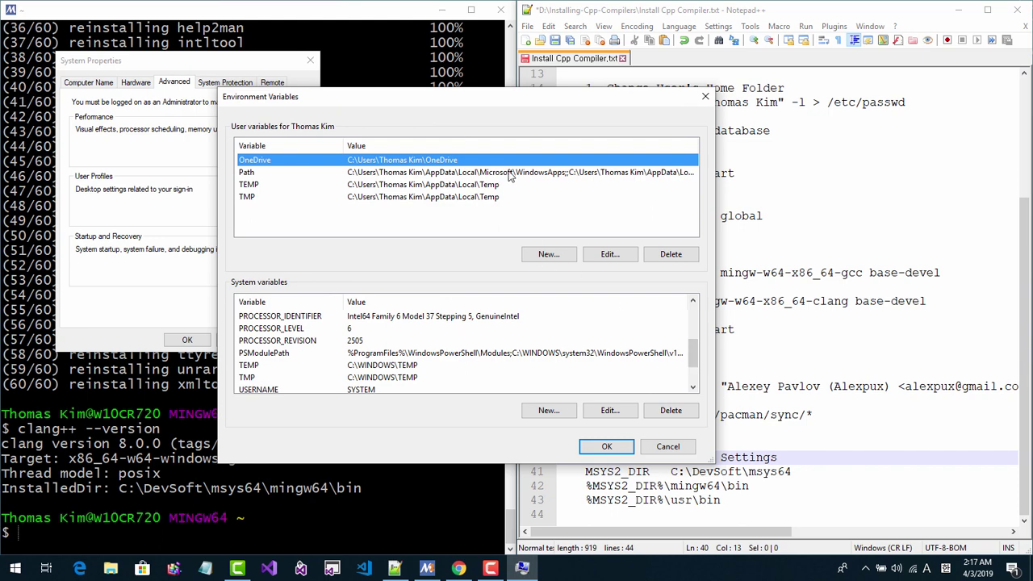
- Inspect the entries of the user Path variable and close its editor without changes
left_click(510, 176)
left_click(610, 255)
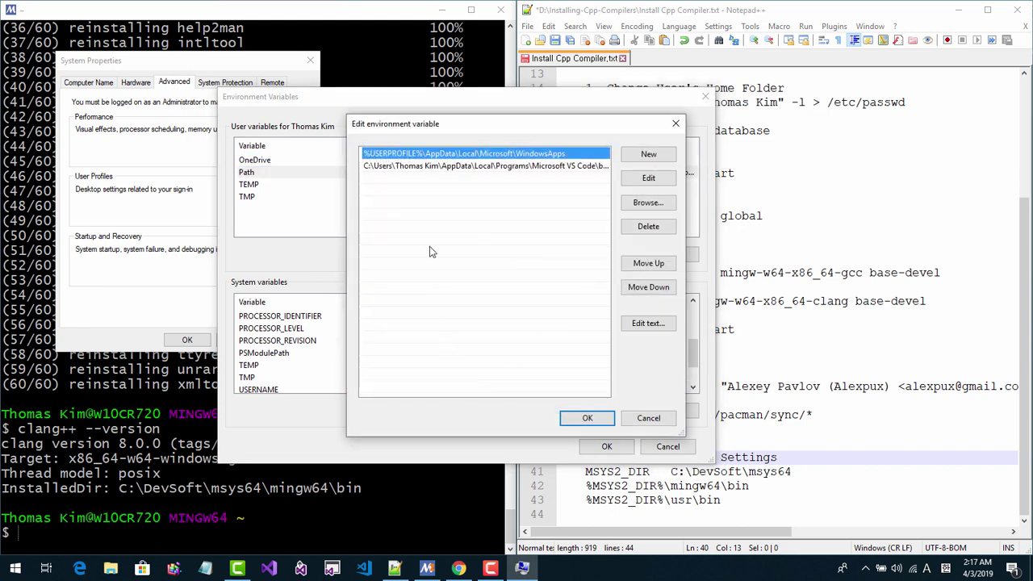
left_click(492, 167)
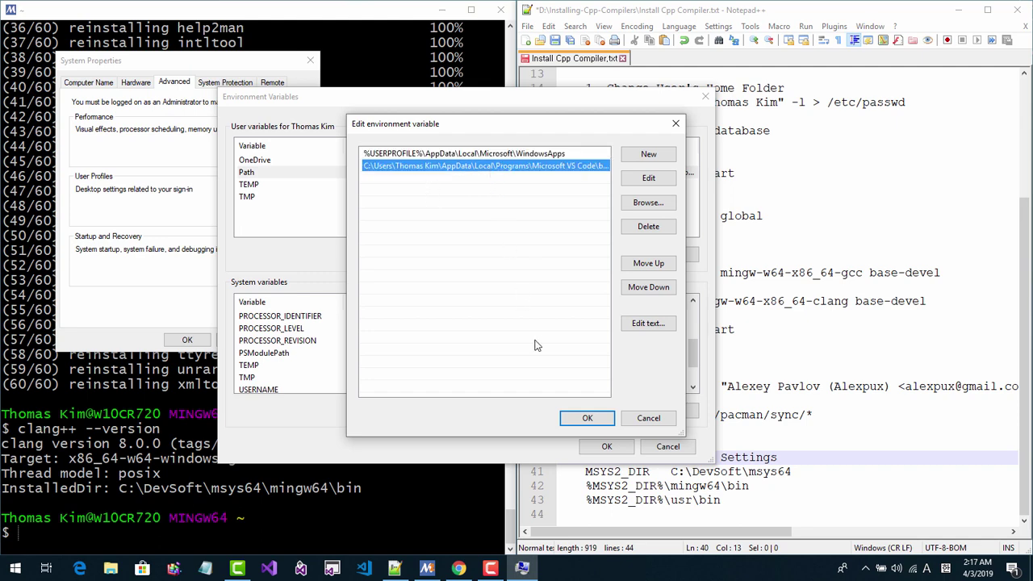
left_click(649, 418)
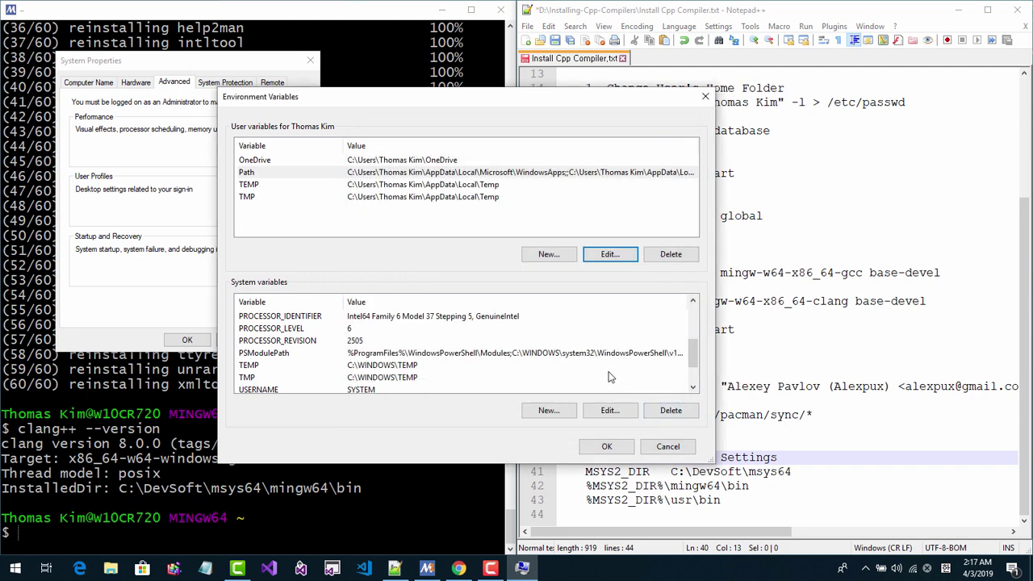
- Inspect the entries of the system Path variable and close its editor without changes
scroll(528, 379, "up", 2)
left_click(557, 328)
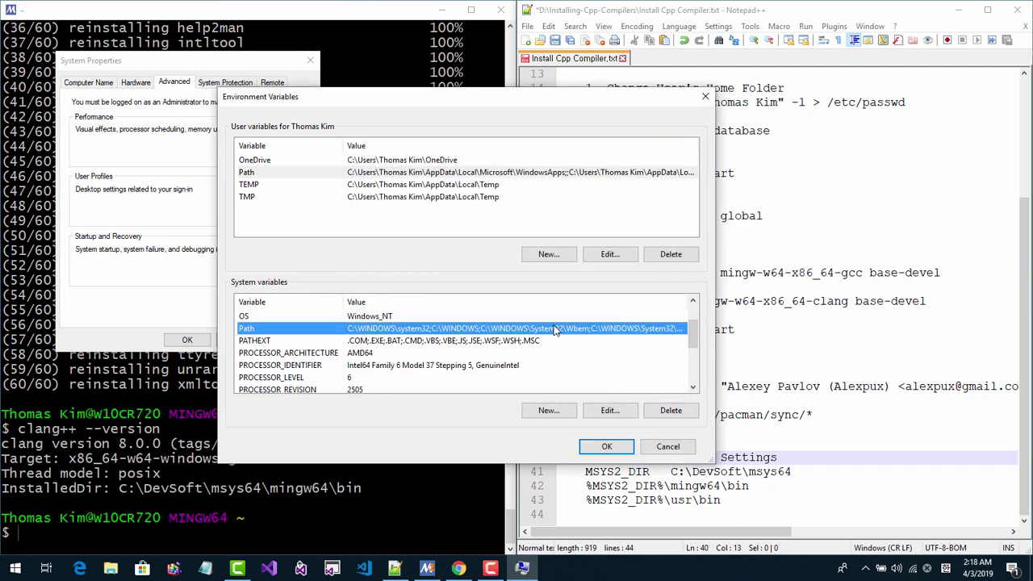
left_click(609, 410)
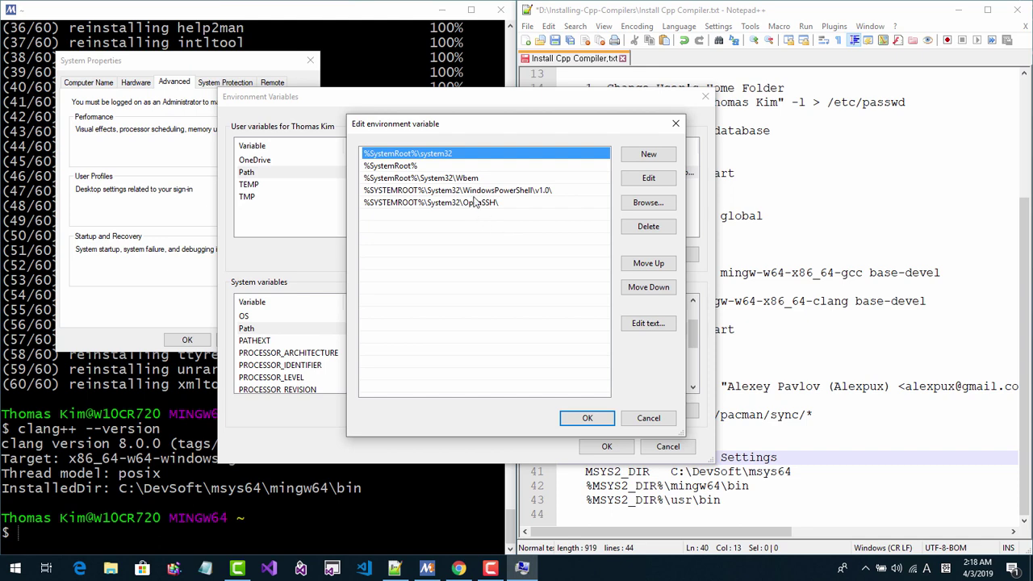
left_click(648, 418)
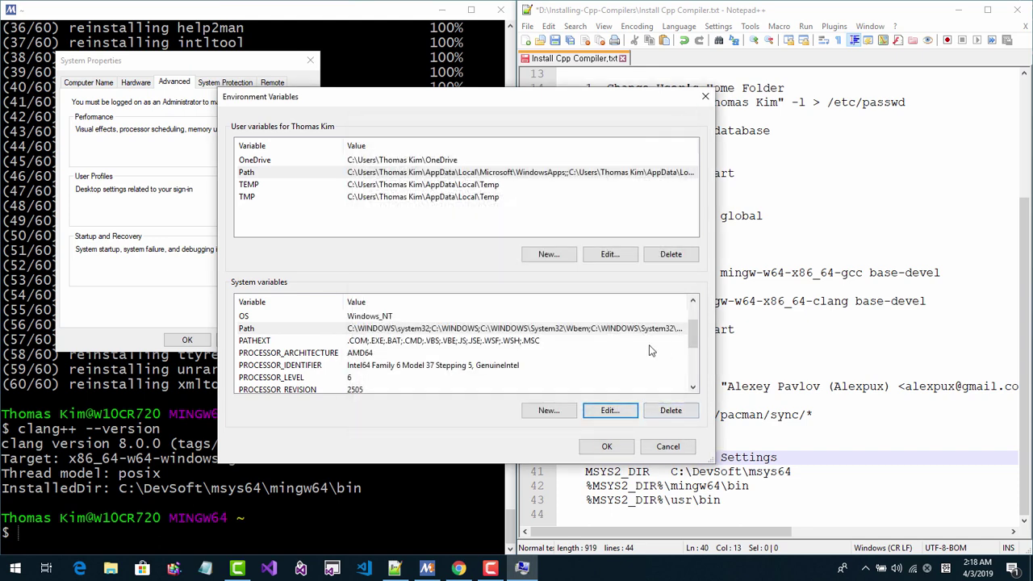
- Open the C:\DevSoft\msys64 folder in File Explorer
left_click(111, 569)
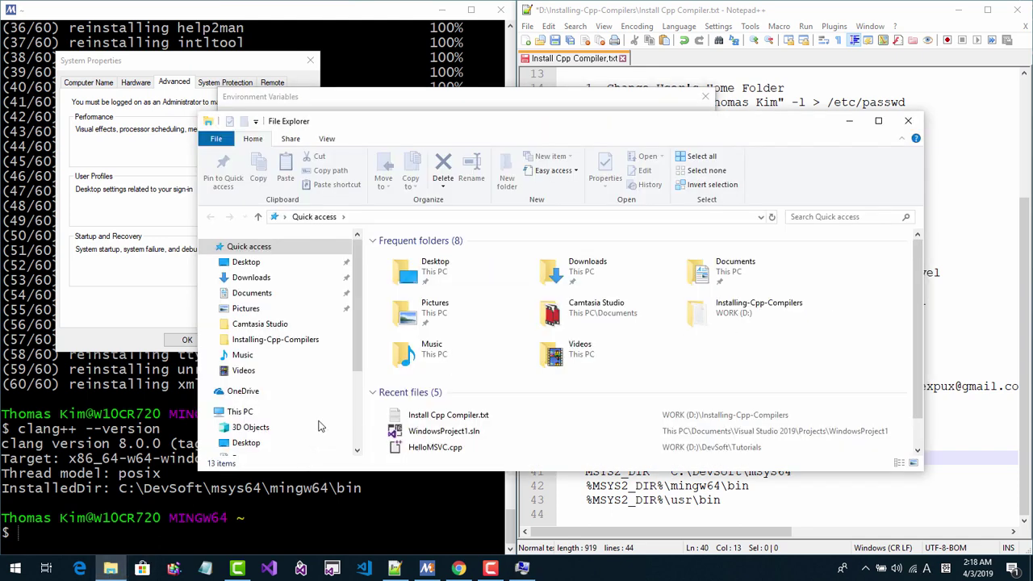
scroll(356, 353, "down", 3)
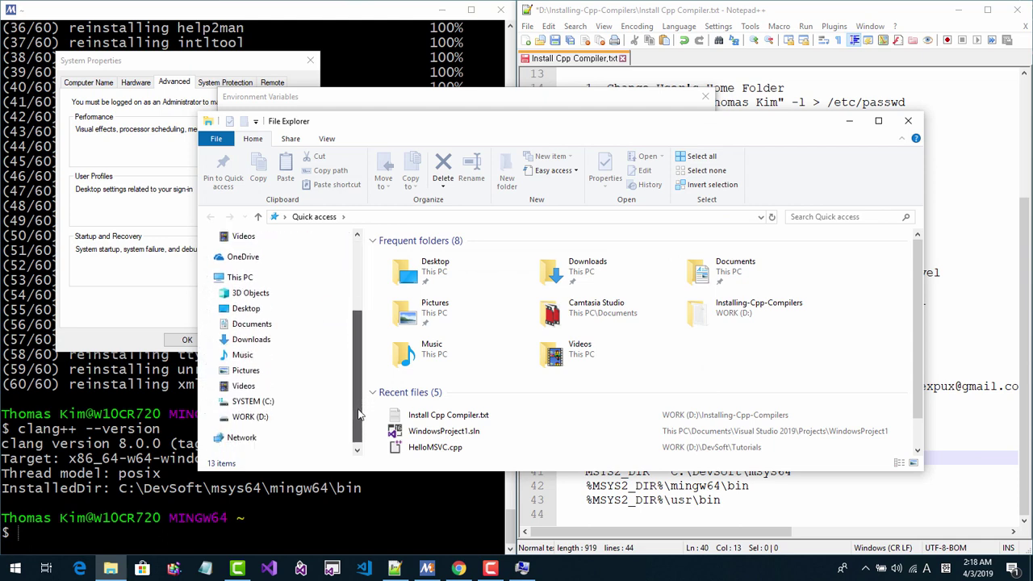
left_click(268, 407)
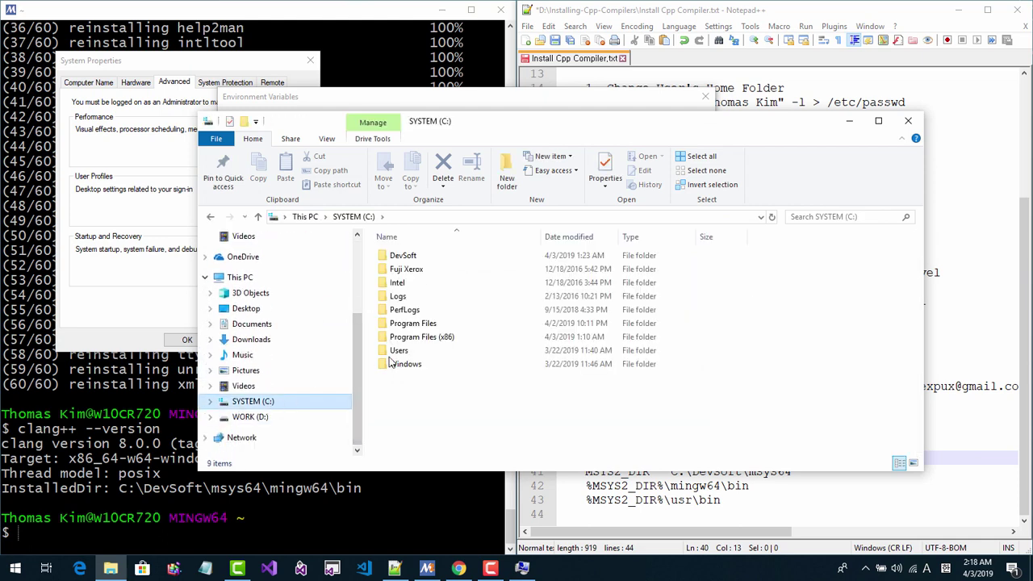
double_click(409, 259)
double_click(402, 256)
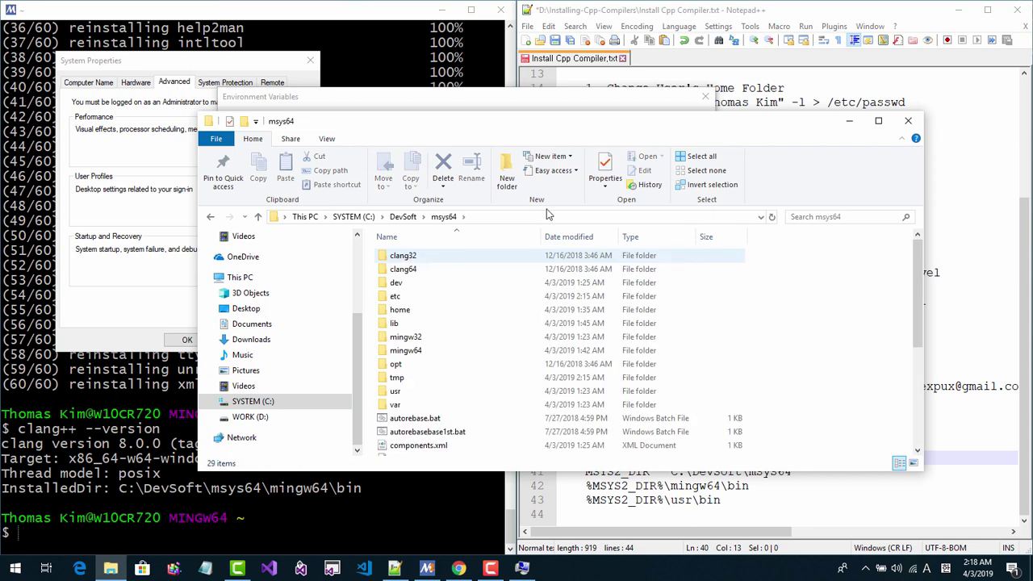
- Copy the full path of the C:\DevSoft\msys64 folder from File Explorer
left_click_drag(538, 121, 508, 48)
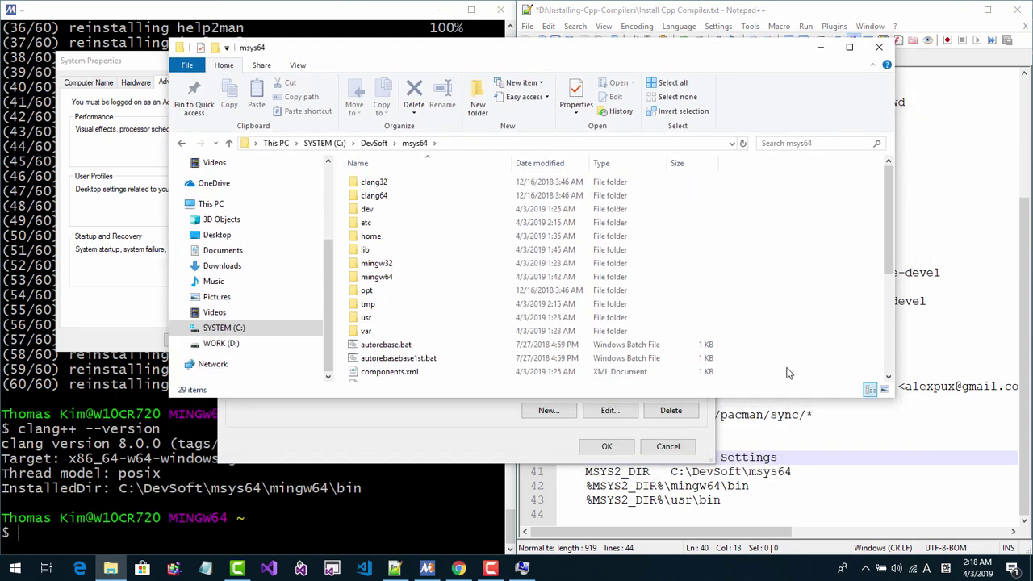
left_click(827, 457)
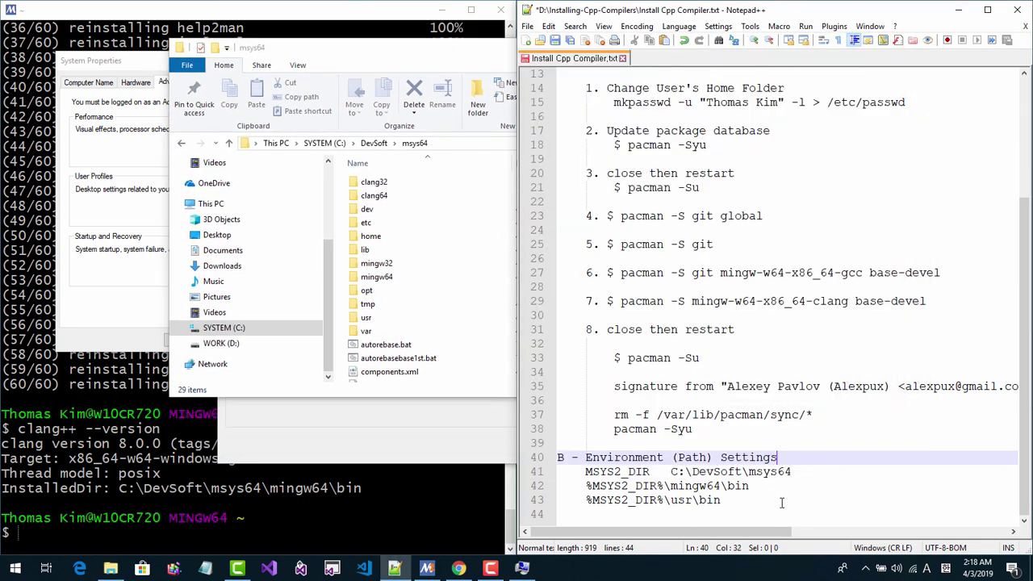
left_click(438, 143)
left_click(438, 143)
key("ctrl+c")
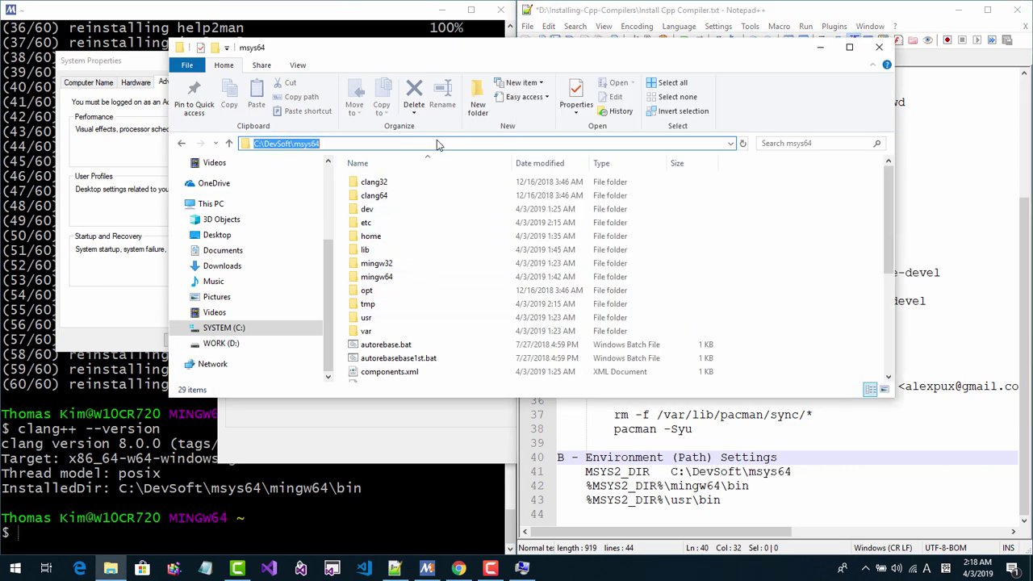
- Create a system environment variable named MSYS2_DIR with the value C:\DevSoft\msys64
left_click(97, 324)
left_click(549, 411)
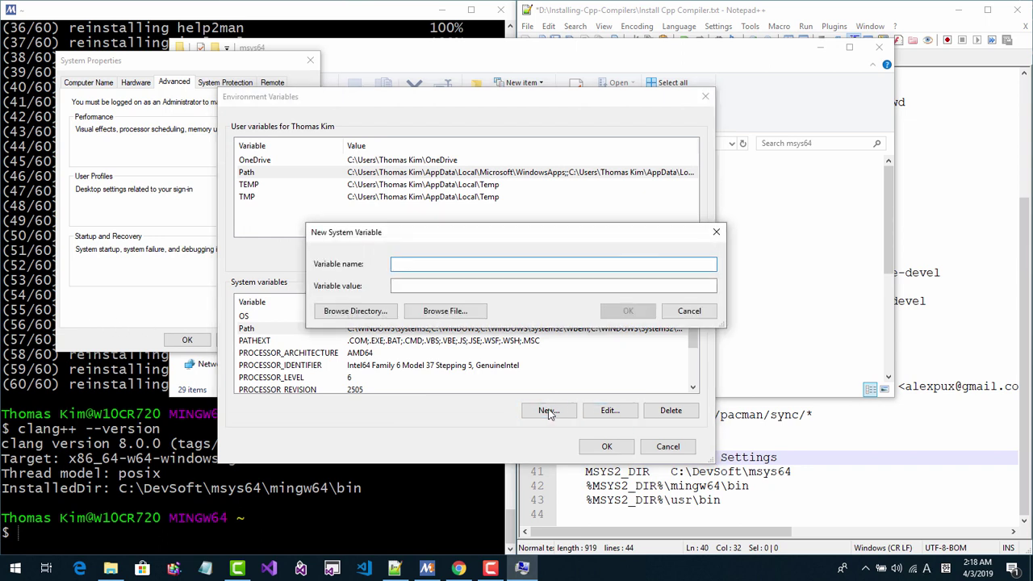
left_click(518, 285)
key("ctrl+v")
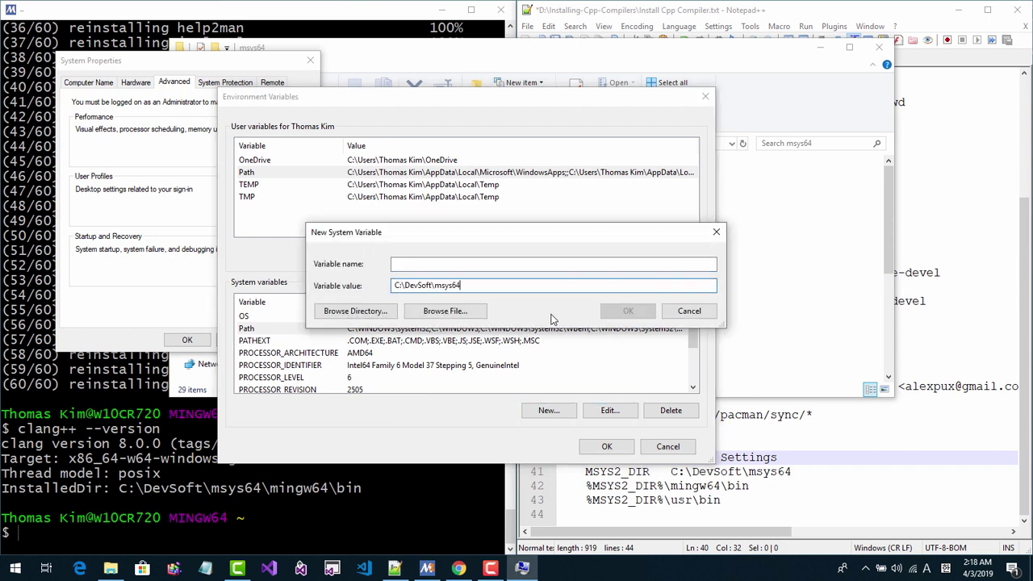
type("MSYS")
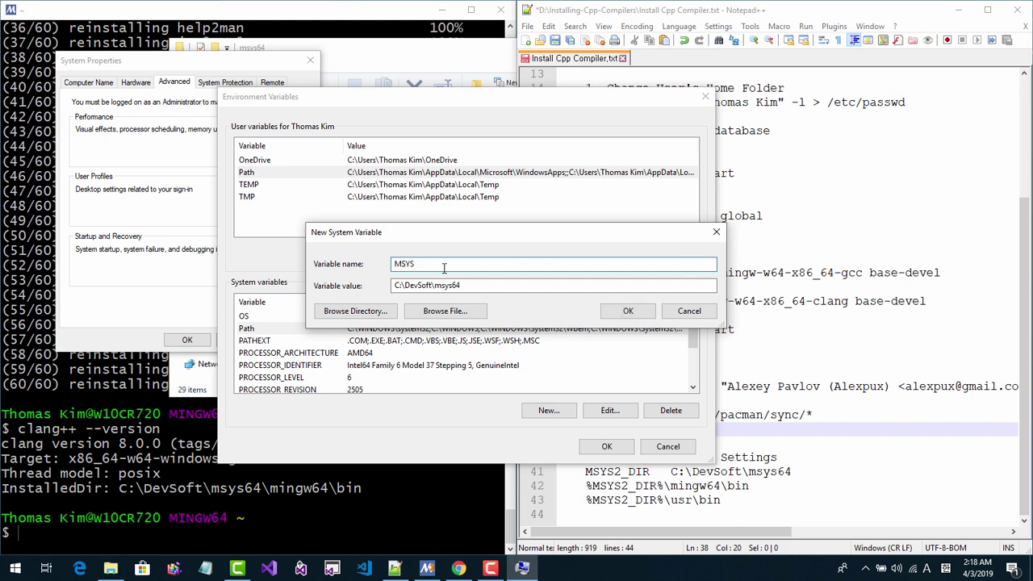
type("2_DIR")
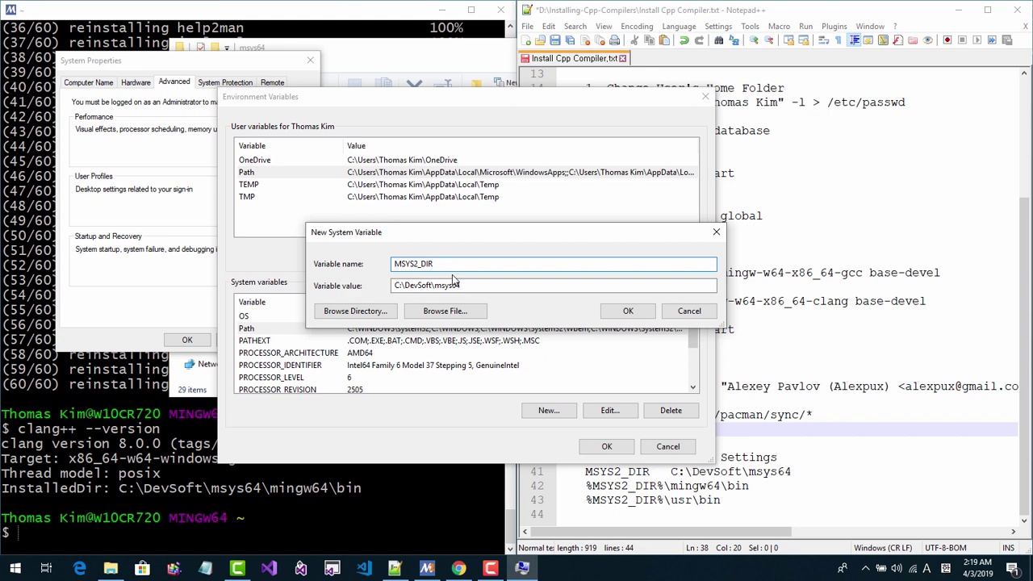
left_click(628, 311)
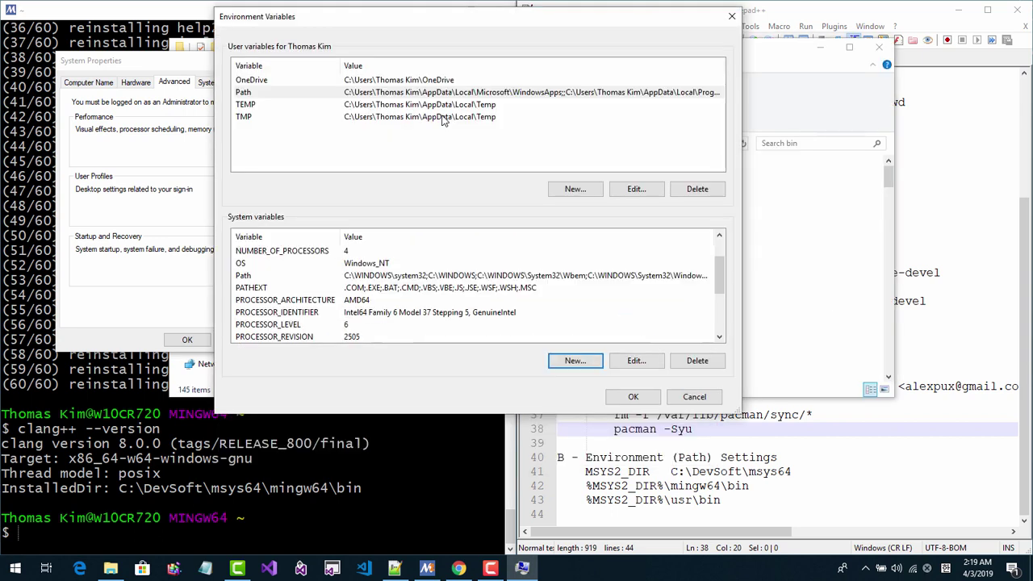
- Add the entry C:\DevSoft\msys64\mingw64\bin to the user Path variable
left_click(628, 185)
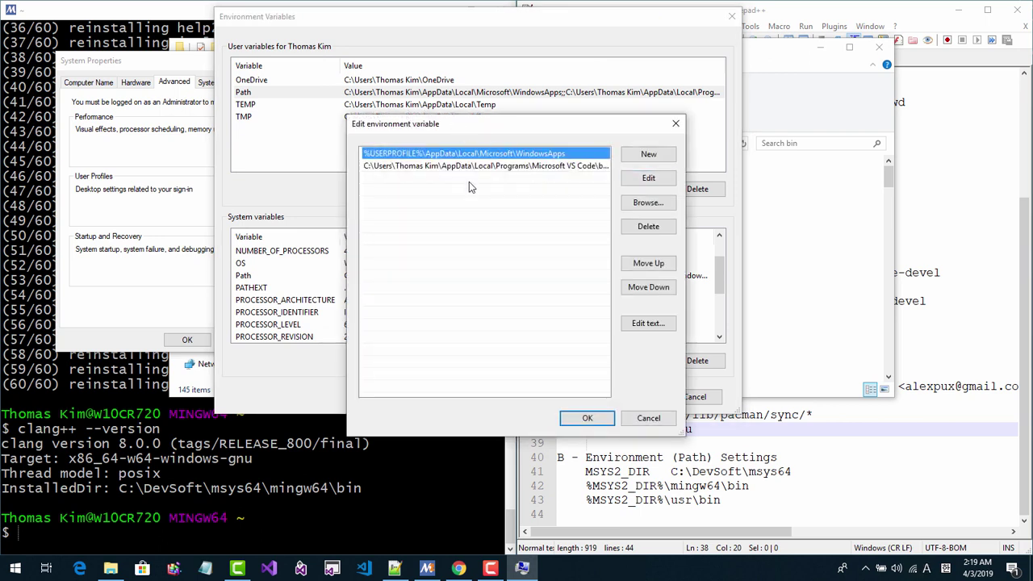
left_click(469, 182)
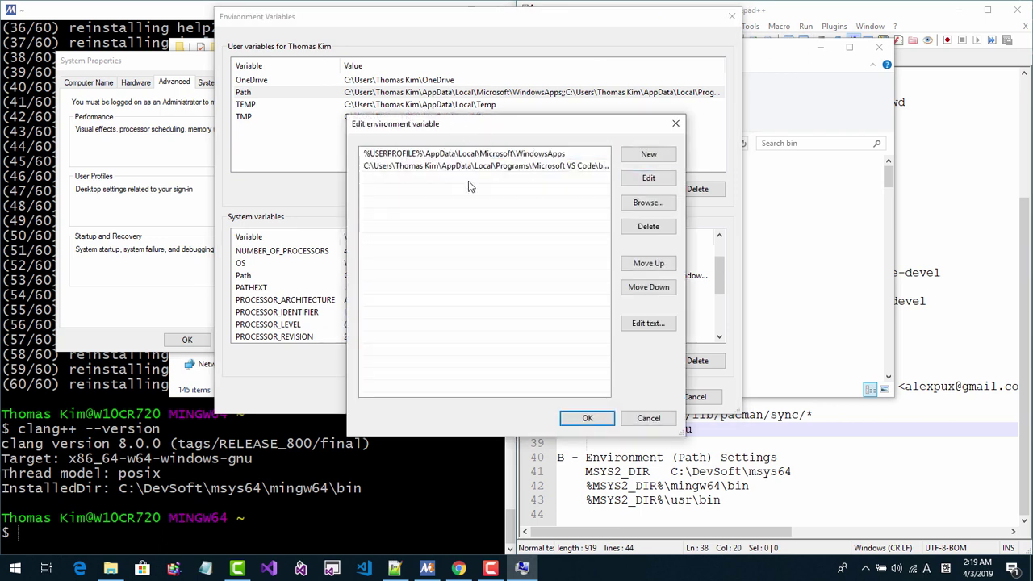
left_click(643, 155)
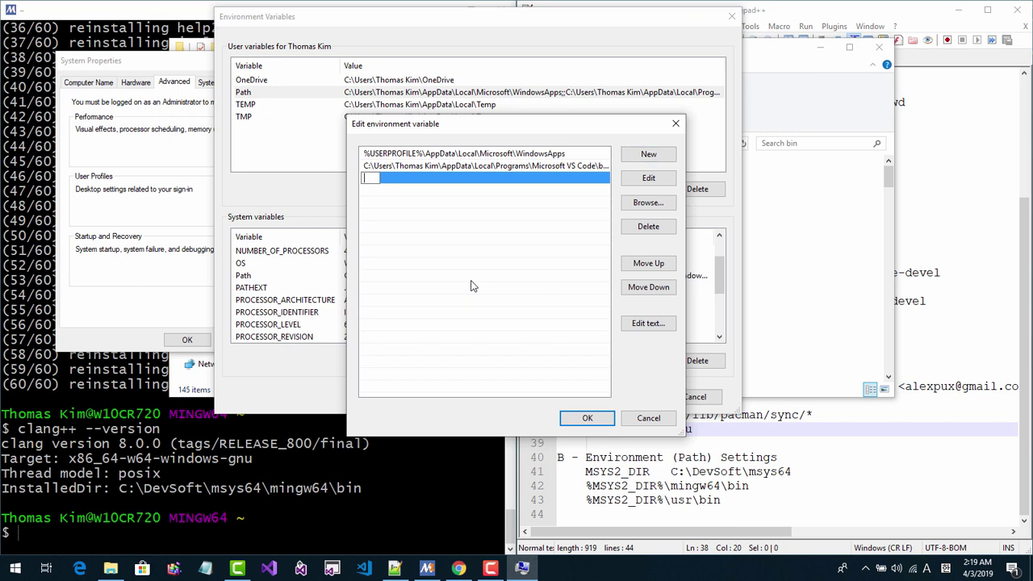
type("C:\\DevSoft\\msys64\\mingw64\\bin")
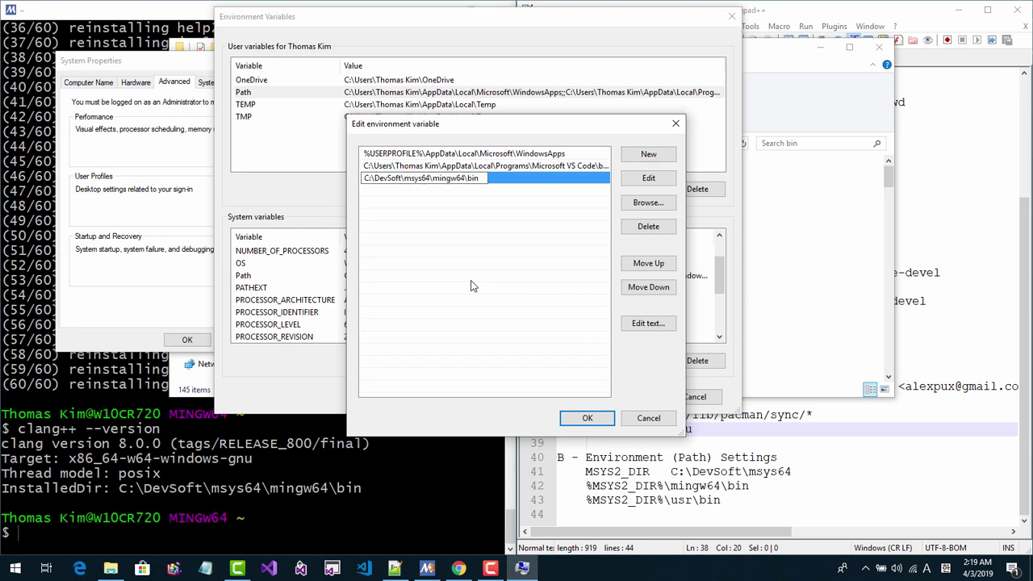
- Replace the C:\DevSoft\msys64 part of the new Path entry with %MSYS2_DIR%, making it %MSYS2_DIR%\mingw64\bin
key("Home")
type("%MSYS")
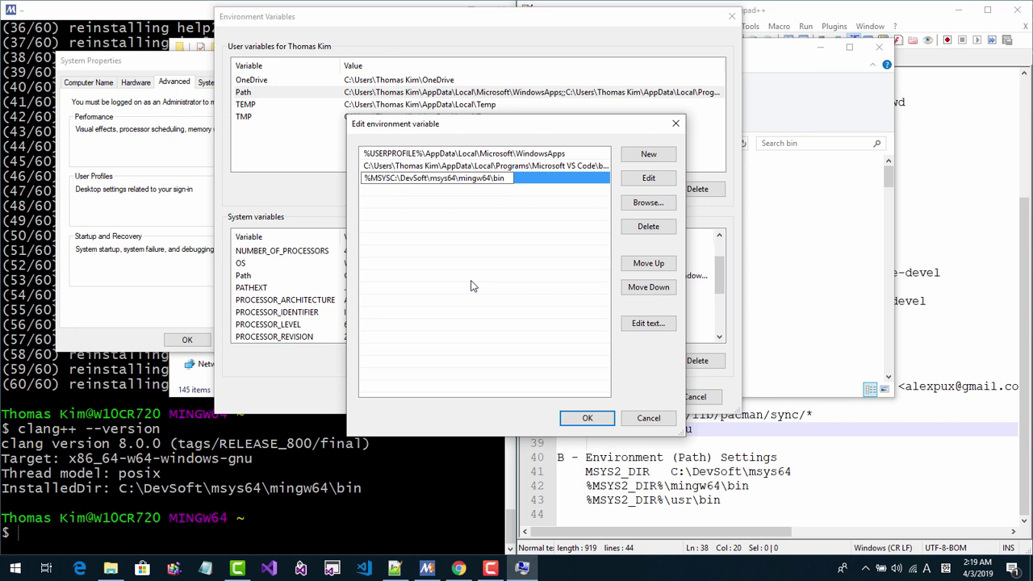
type("2_DI")
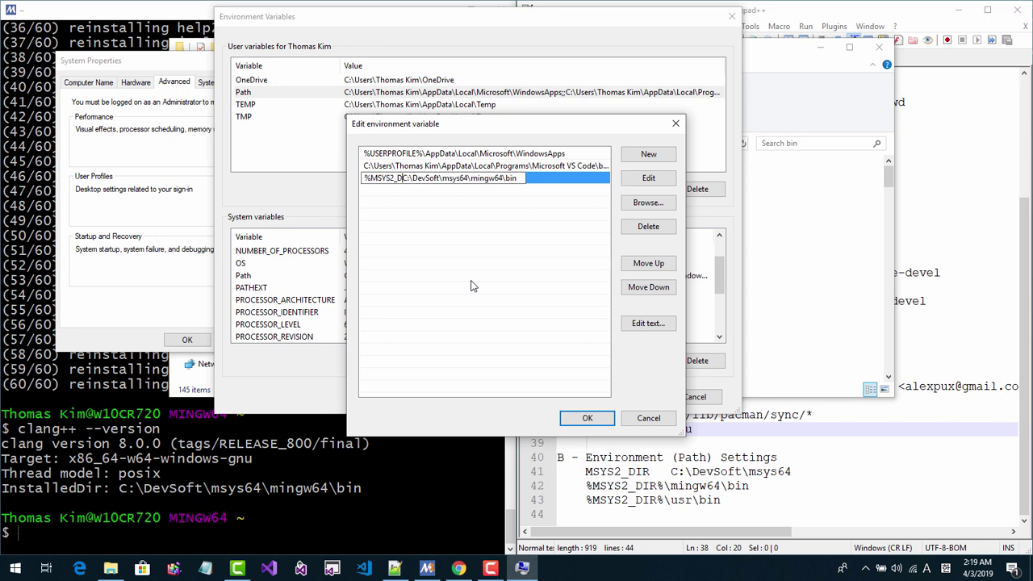
type("R")
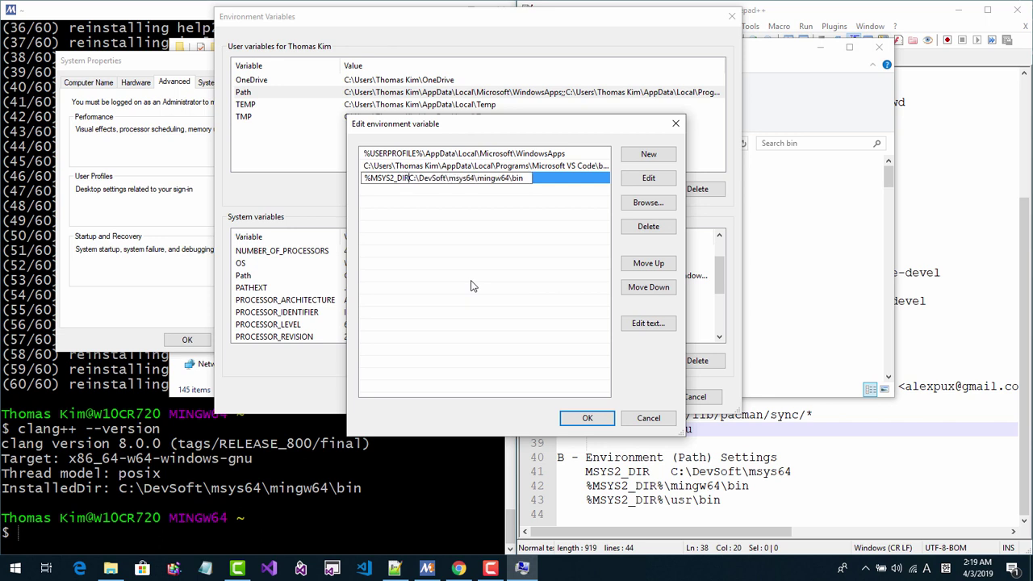
type("%")
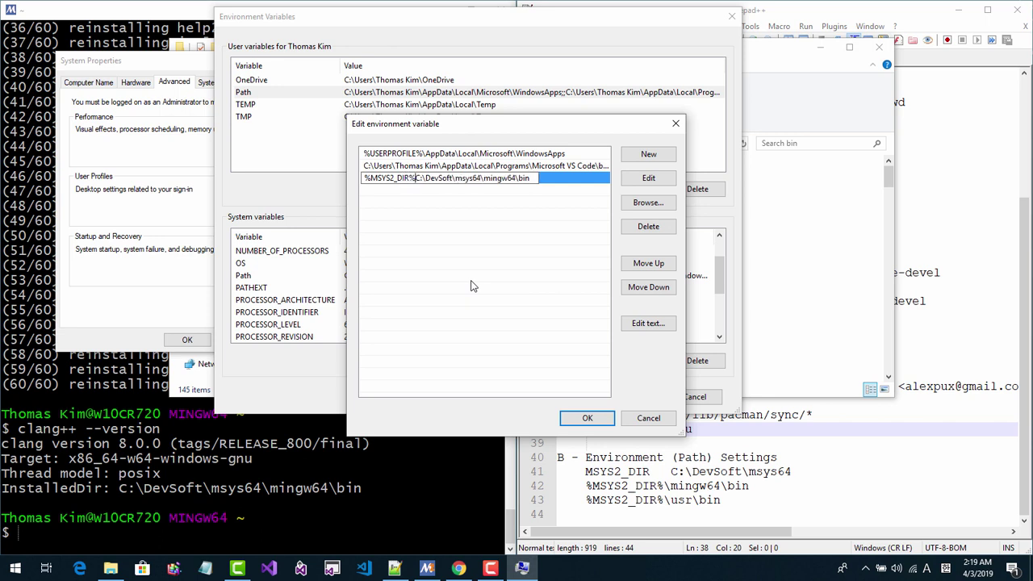
type("\\")
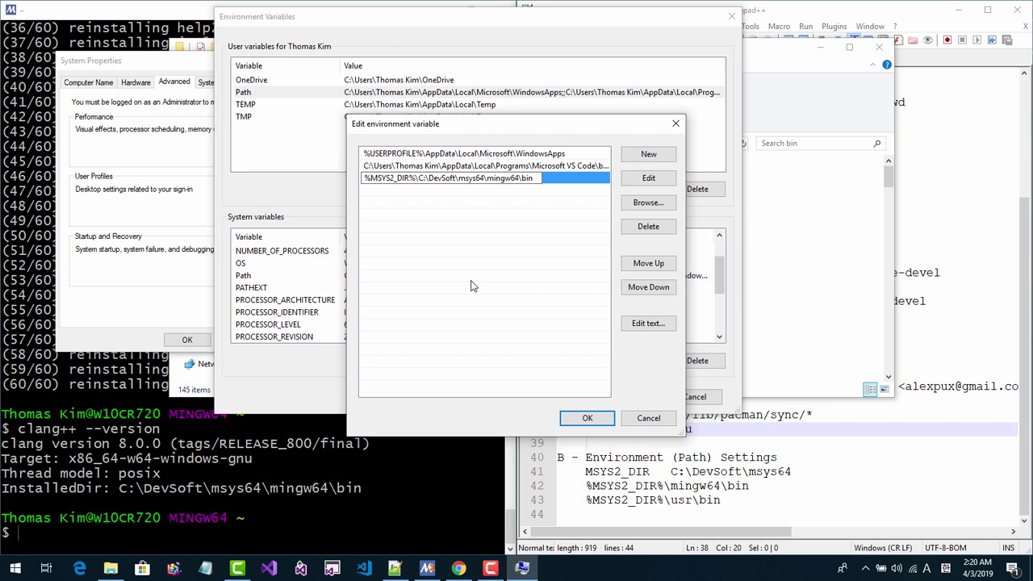
key("Delete")
key("Delete")
key("Delete")
key("Delete")
key("Delete")
key("Delete")
key("Delete")
key("Delete")
key("Delete")
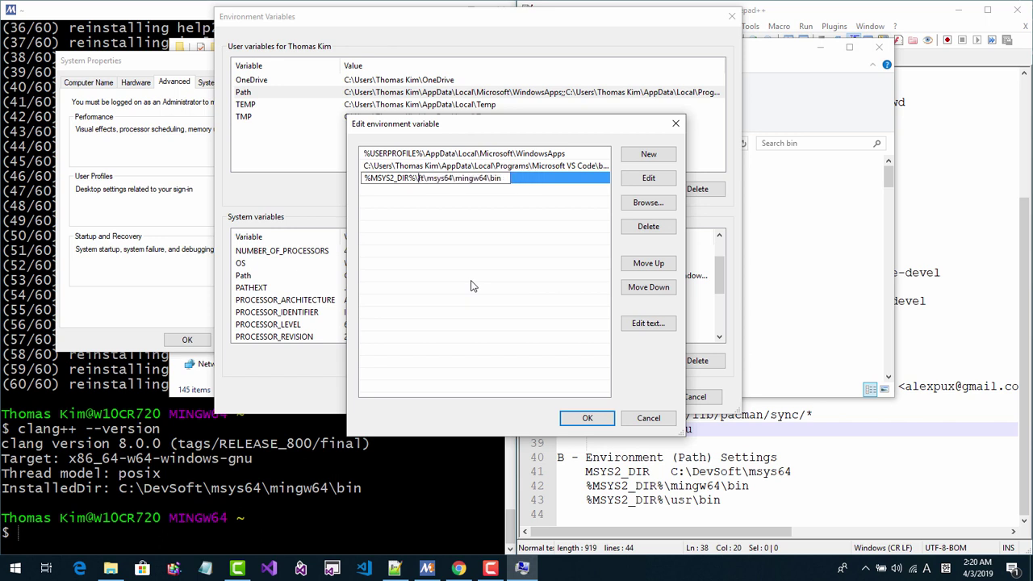
key("Delete")
key("Delete")
key("Delete")
key("Delete")
key("Delete")
key("Delete")
key("Delete")
key("Delete")
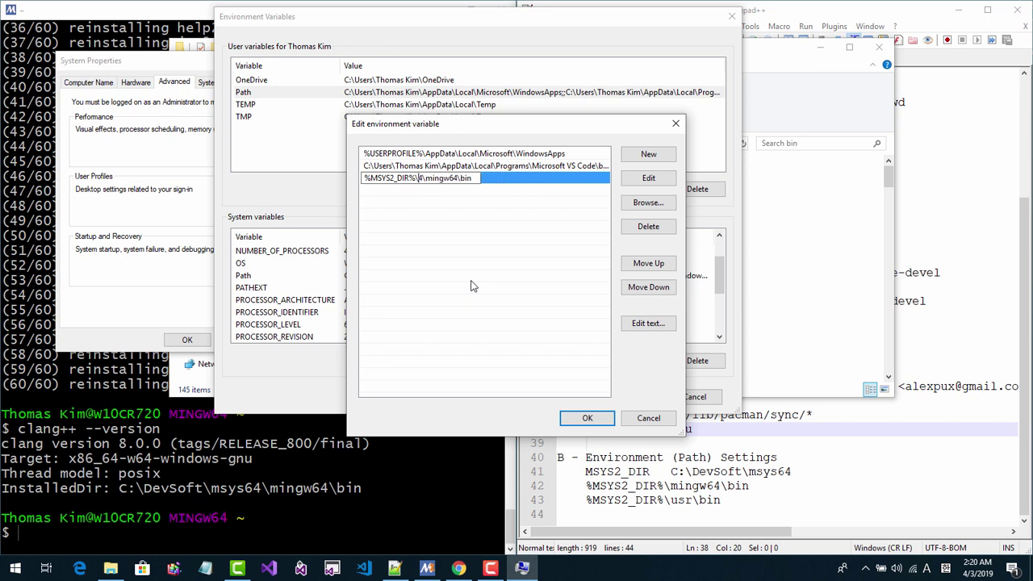
key("Delete")
key("Return")
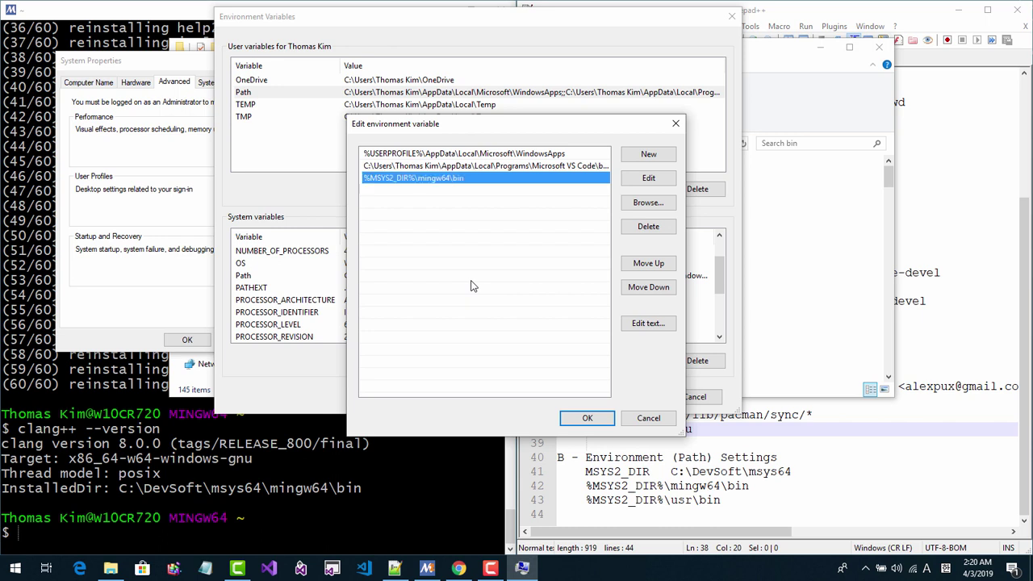
- Add the entry %MSYS2_DIR%\usr\bin to the user Path variable and save the environment variable changes
left_click(498, 201)
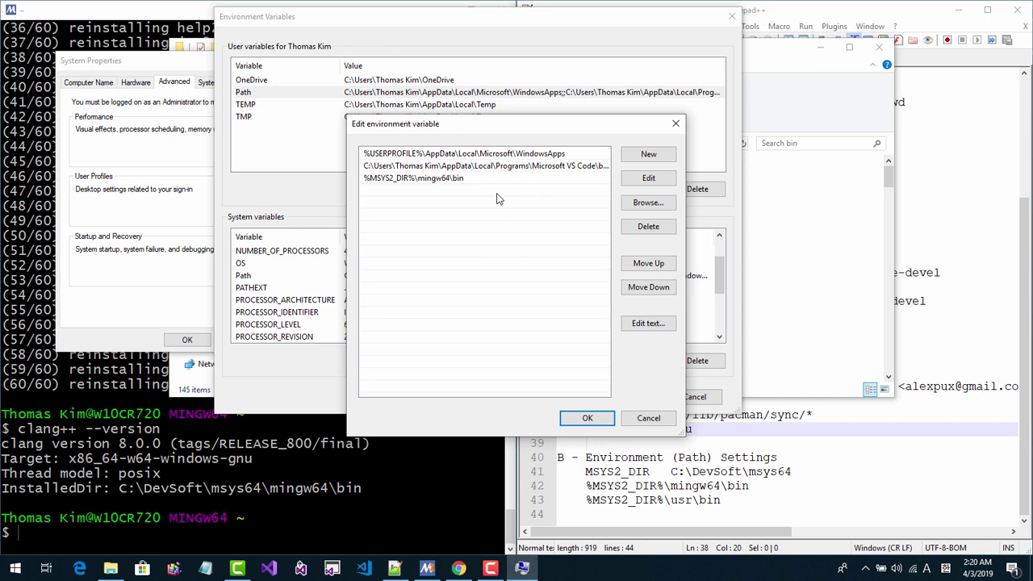
left_click(650, 155)
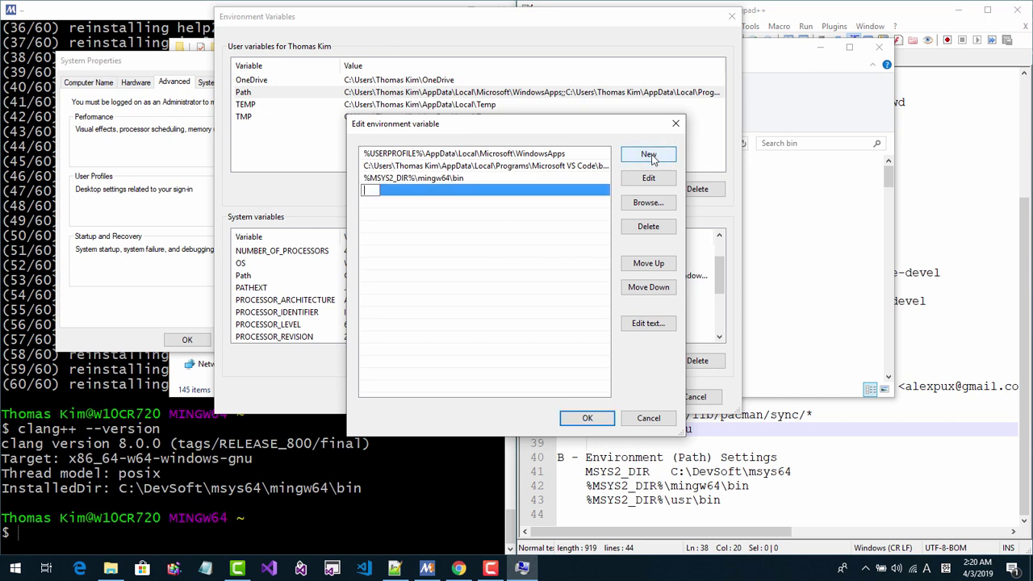
type("%MSYS2_DIR%")
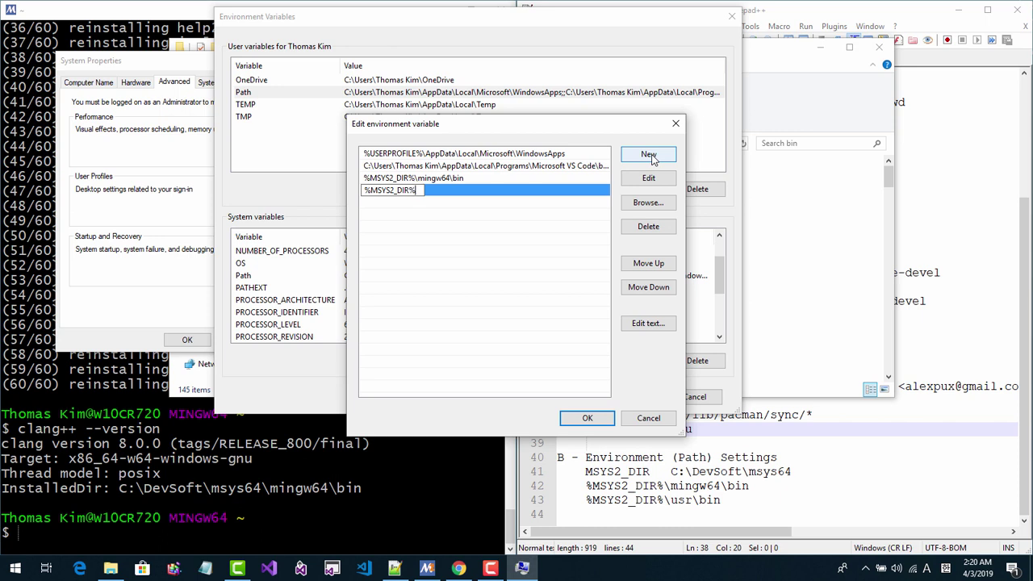
type("\\usr\\bin")
key("Return")
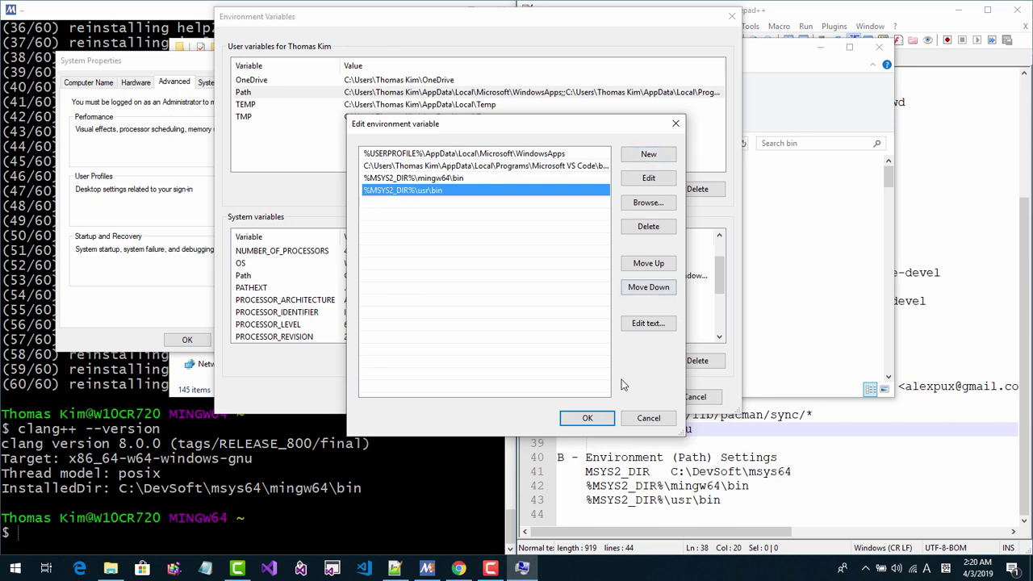
left_click(589, 418)
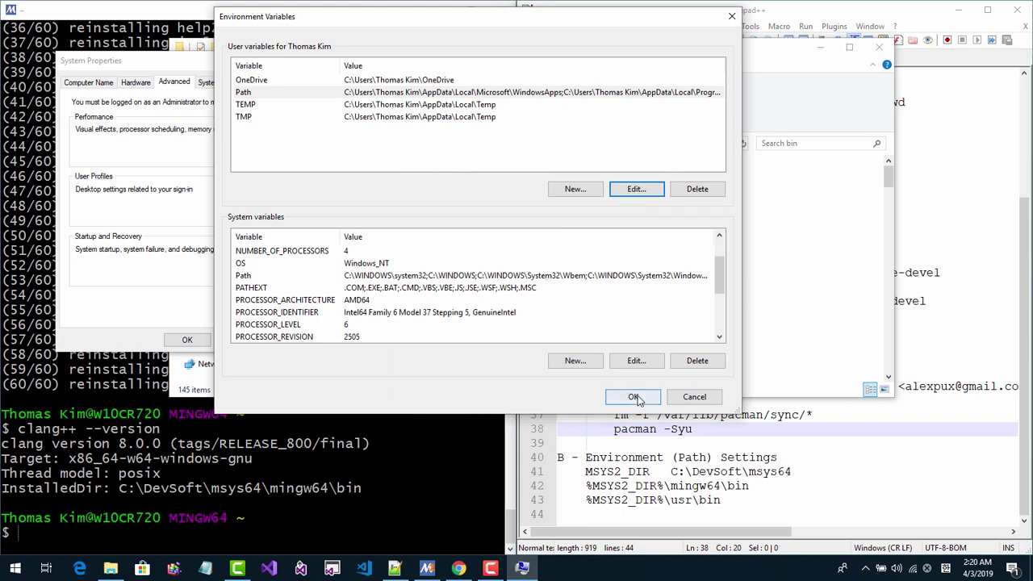
left_click(631, 396)
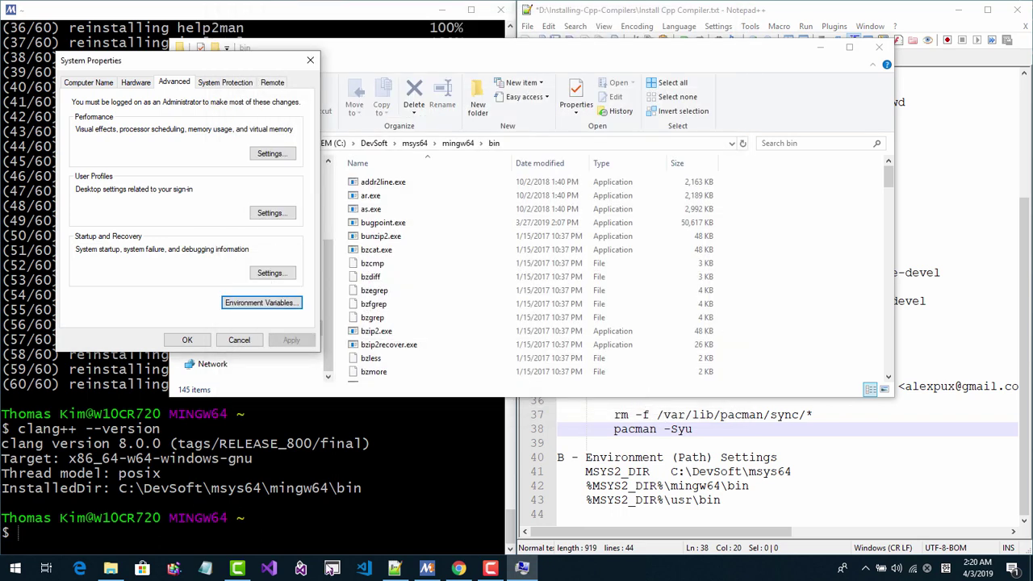
- Open the x64 Visual Studio 2019 Developer Command Prompt and list the files in D:\DevSoft\Tutorials with dir
left_click(301, 569)
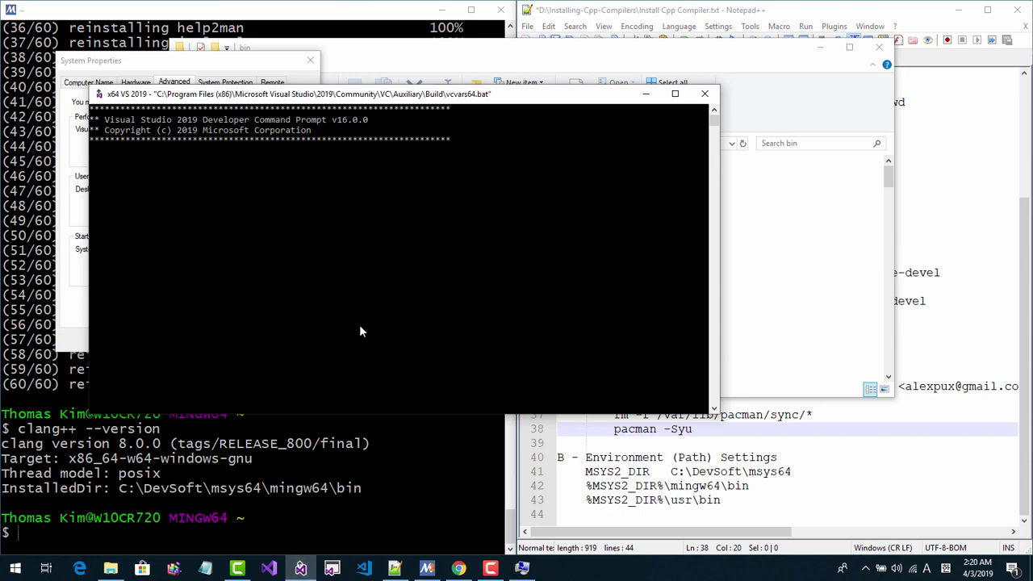
left_click_drag(411, 95, 497, 239)
type("dir")
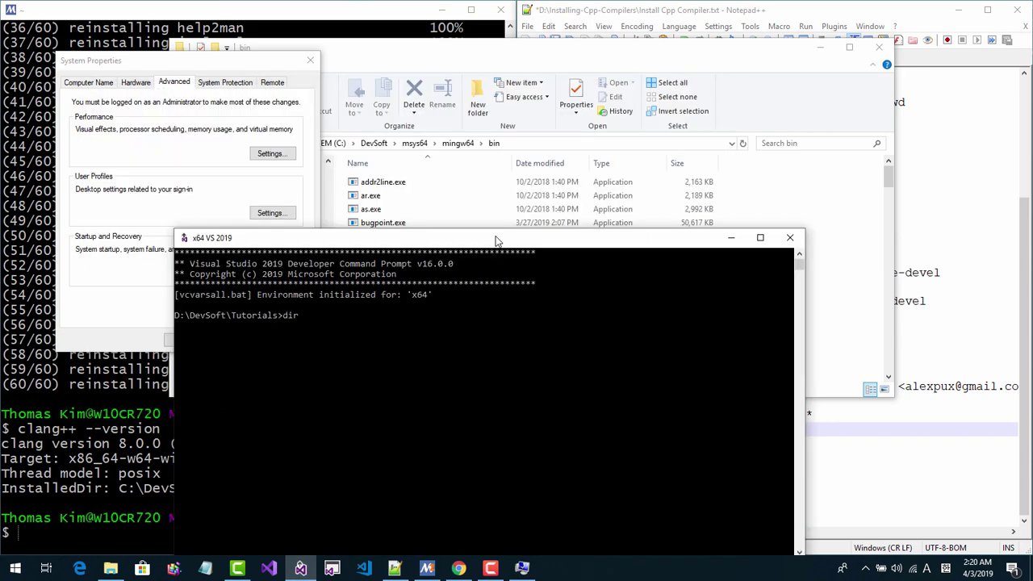
key("Return")
key("Return")
- Check the installed compiler versions by running g++ --version and clang++ --version
type("g++")
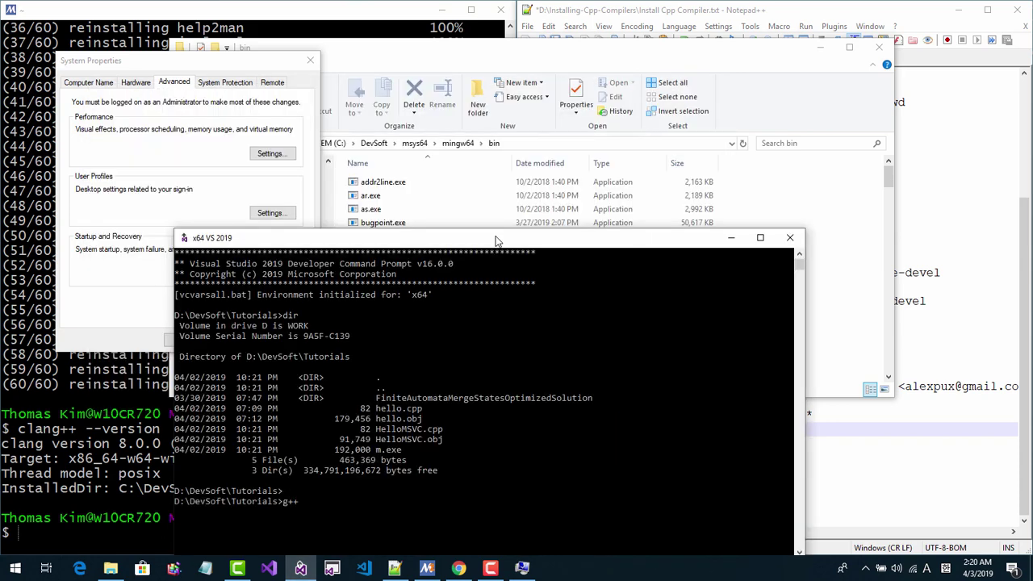
type(" --version")
key("Return")
left_click_drag(441, 242, 416, 103)
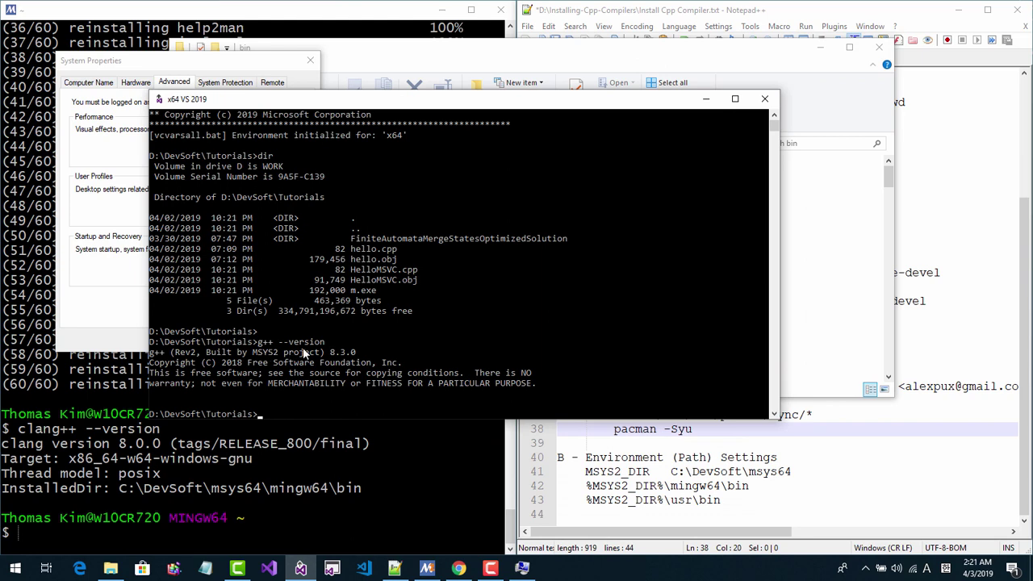
type("clang++ --version")
key("Return")
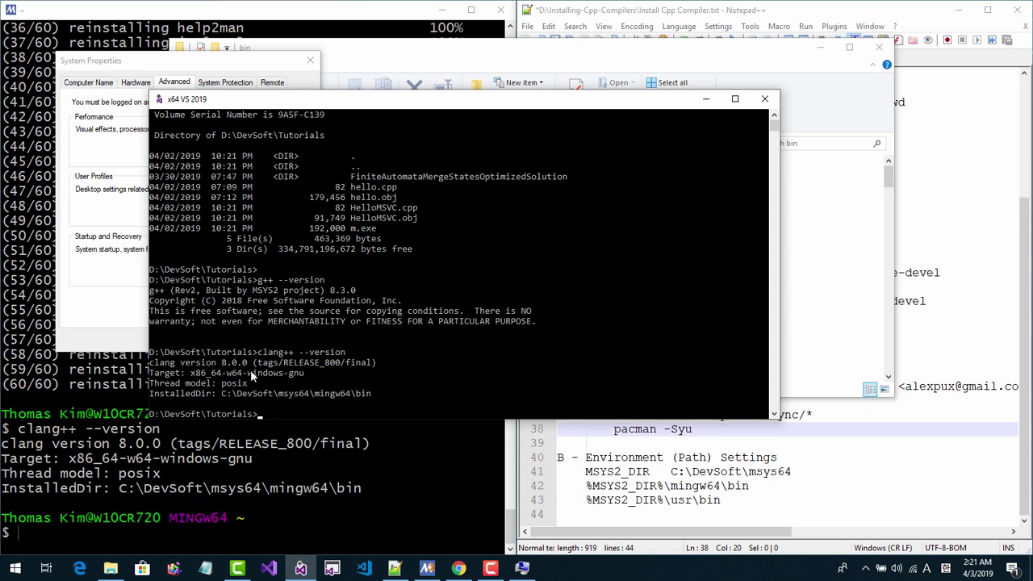
- Compile hello.cpp into c.exe with clang++, listing the folder's files before and after the build
type("dir")
key("Return")
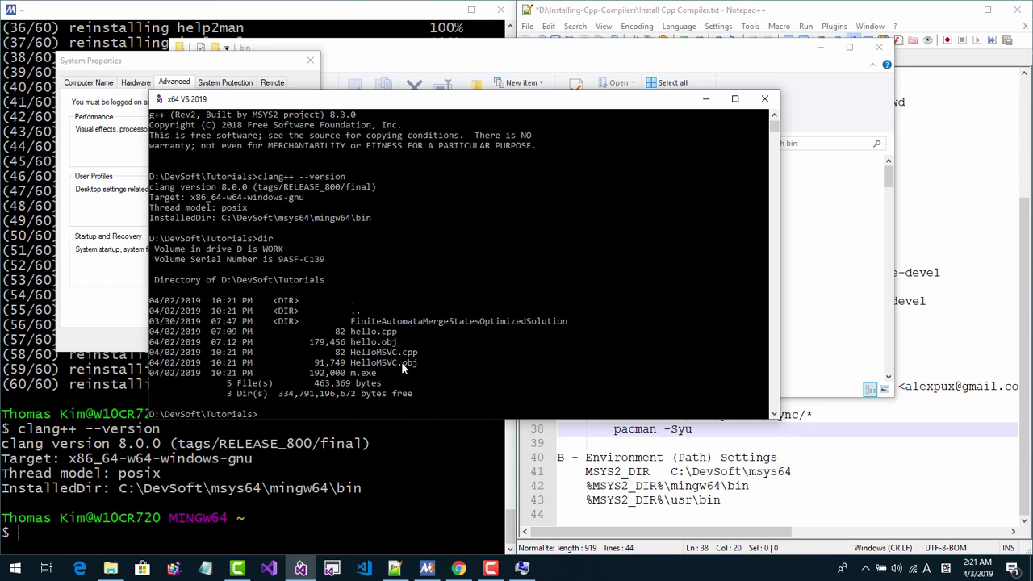
type("clang++ hello.cpp -o c.exe")
key("Return")
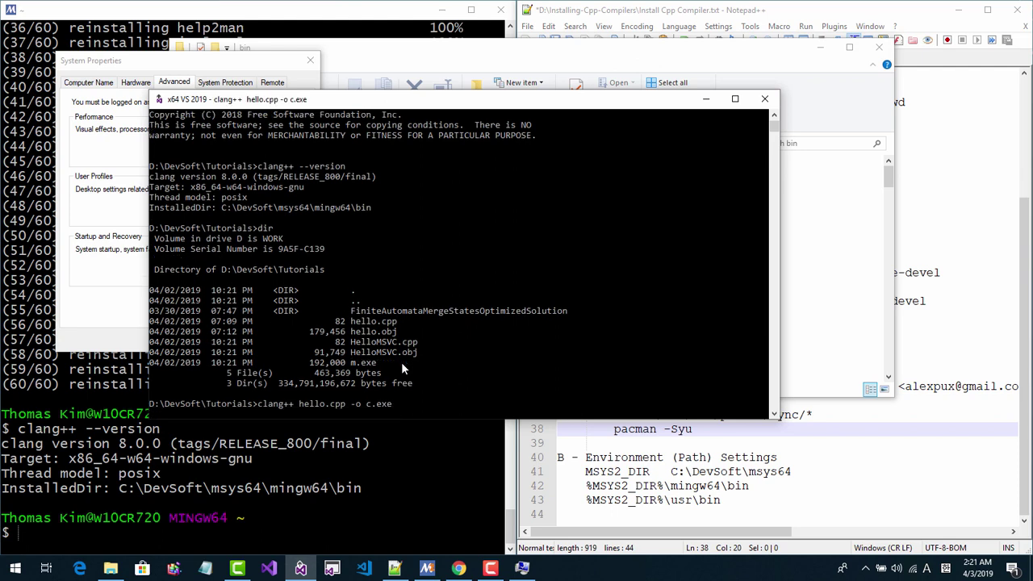
type("dir")
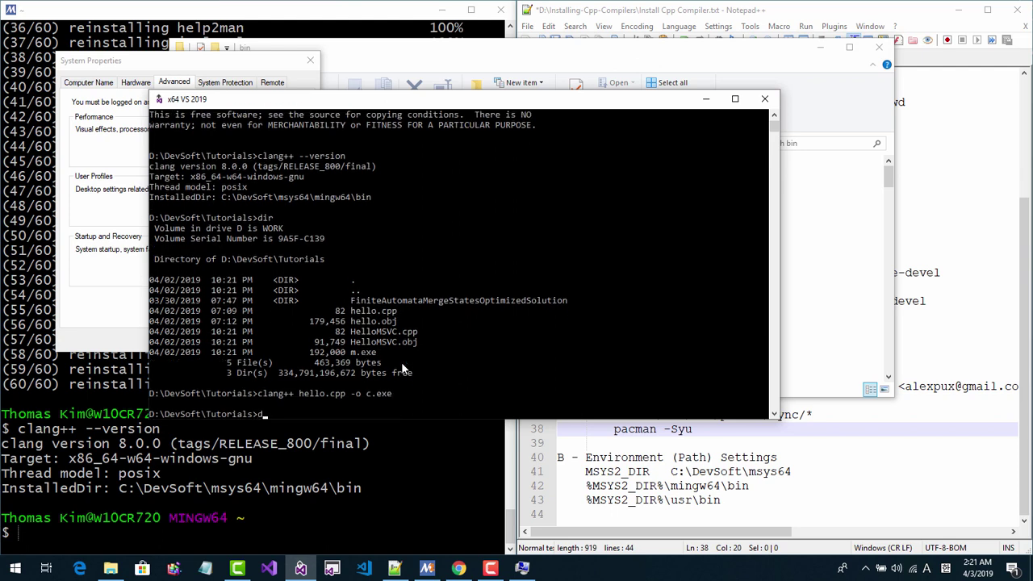
key("Return")
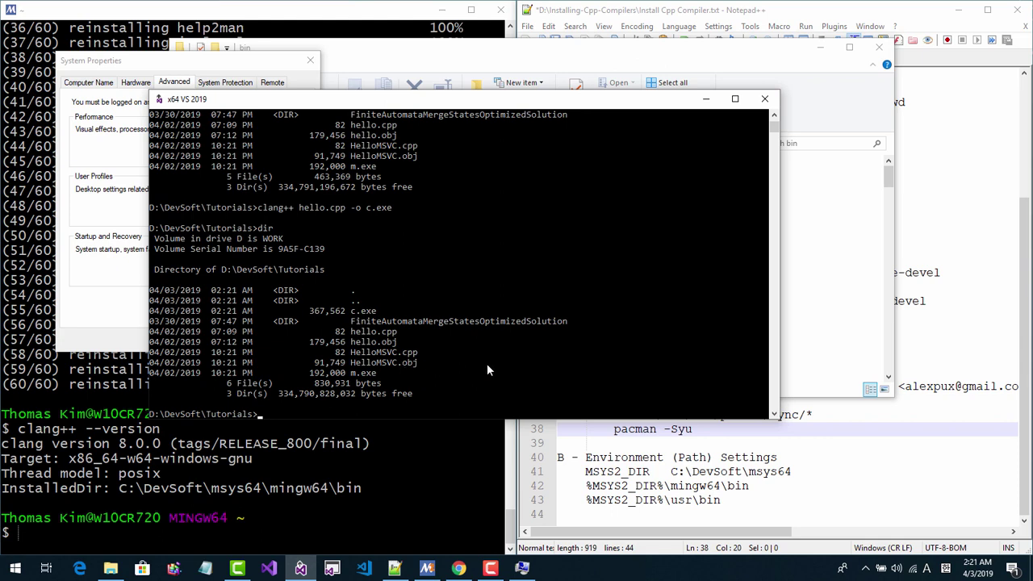
- Run the c.exe program built with clang++ from the D:\DevSoft\Tutorials folder
type("c")
key("Return")
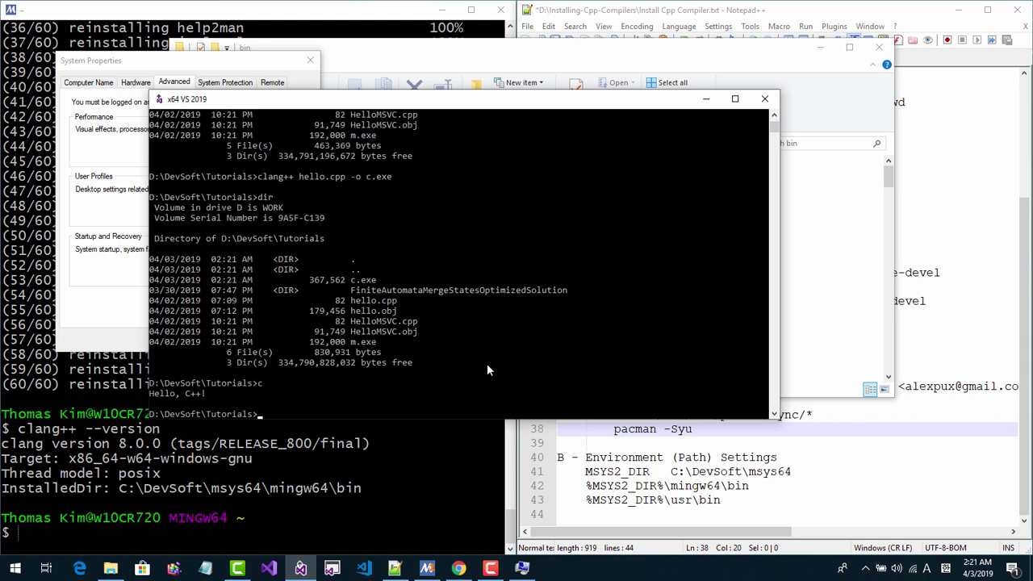
- Rebuild hello.cpp into c.exe with g++ by adapting the earlier clang++ command, and run the resulting program
key("Up")
key("Up")
key("Up")
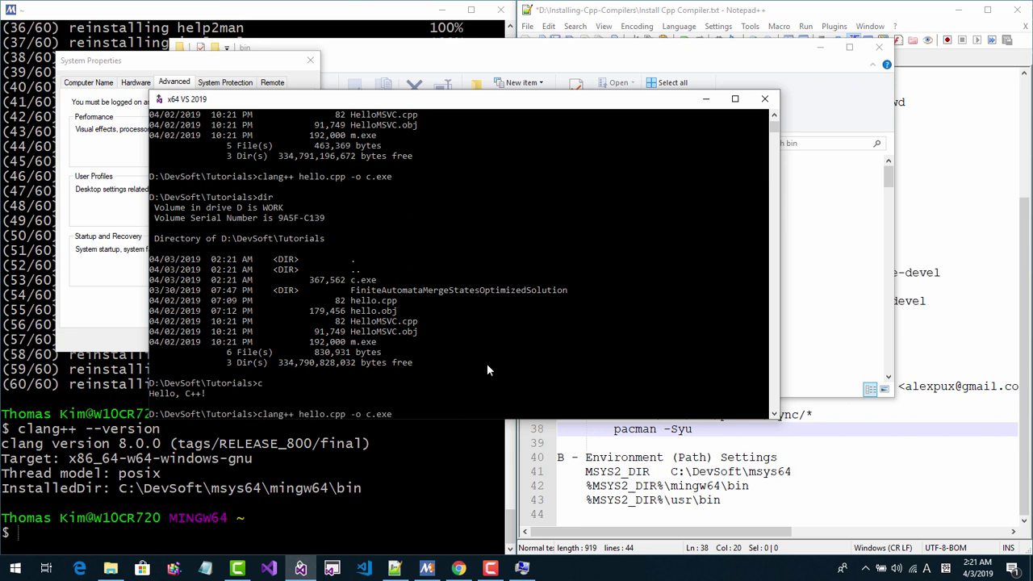
key("Home")
key("Delete")
key("Delete")
key("Delete")
key("Delete")
key("Return")
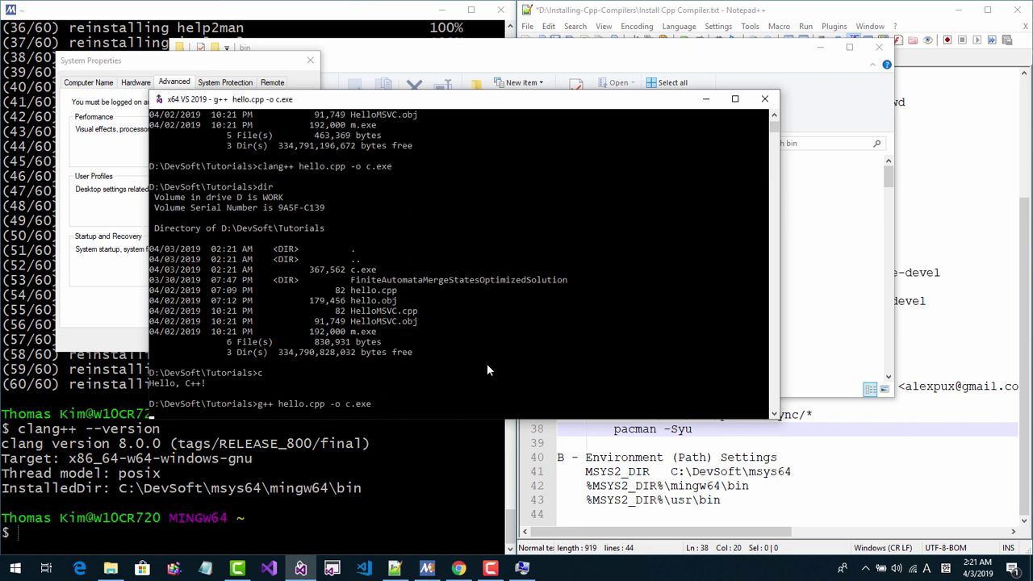
type("c")
key("Return")
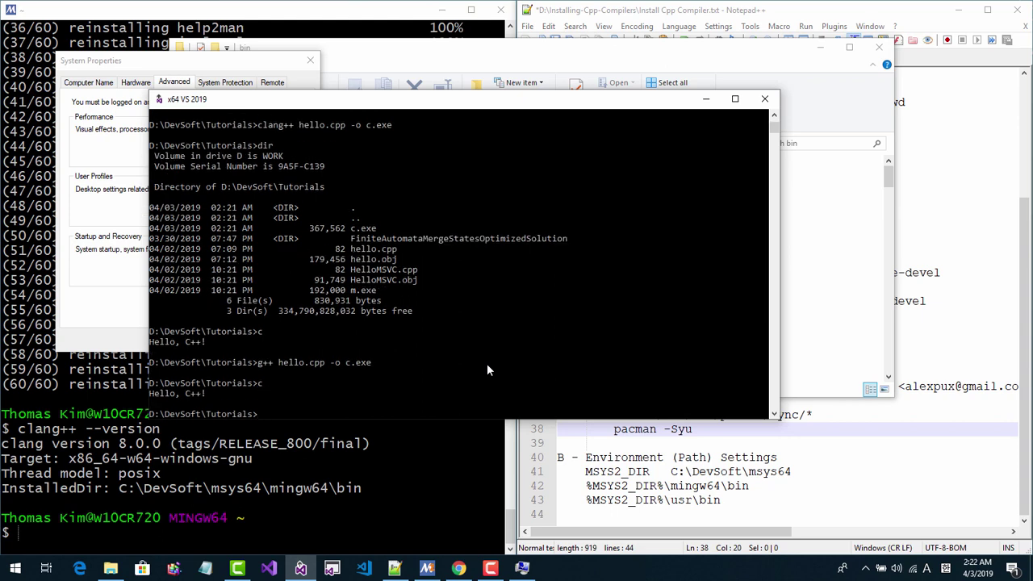
- Check the installed Bison and Flex versions by running bison --version and flex --version
type("bison --version")
key("Return")
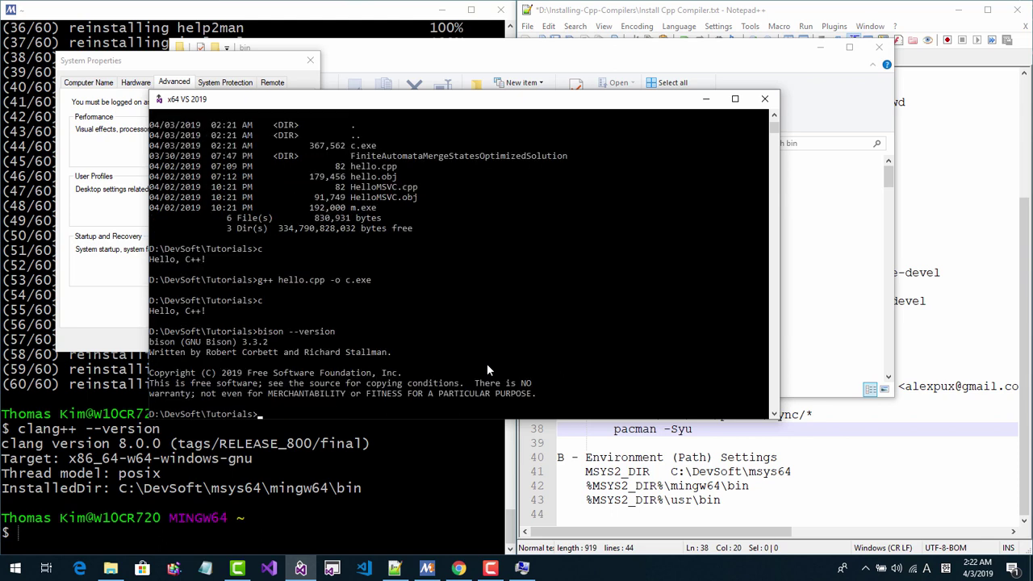
type("flex --version")
key("Return")
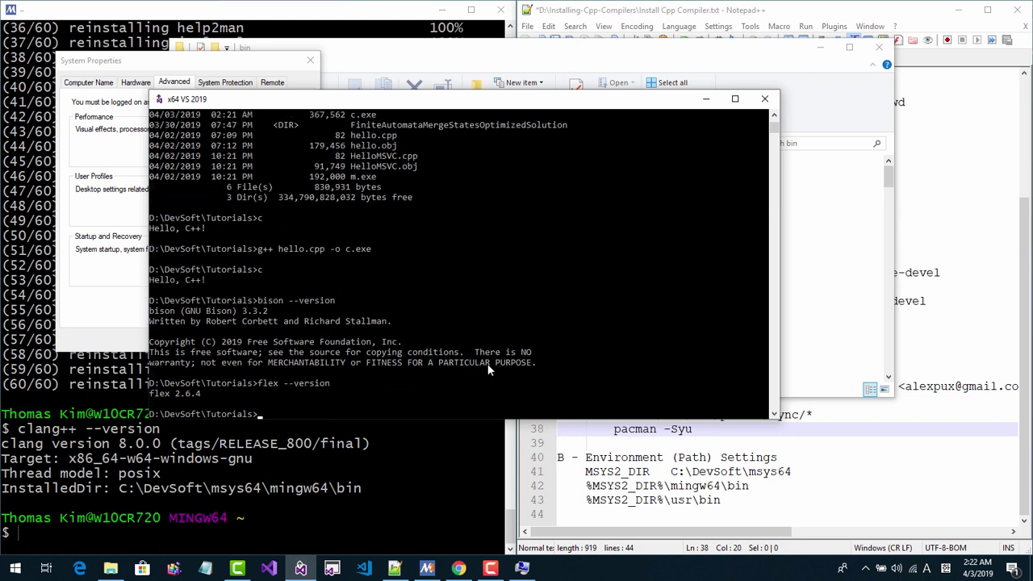
key("Return")
key("Return")
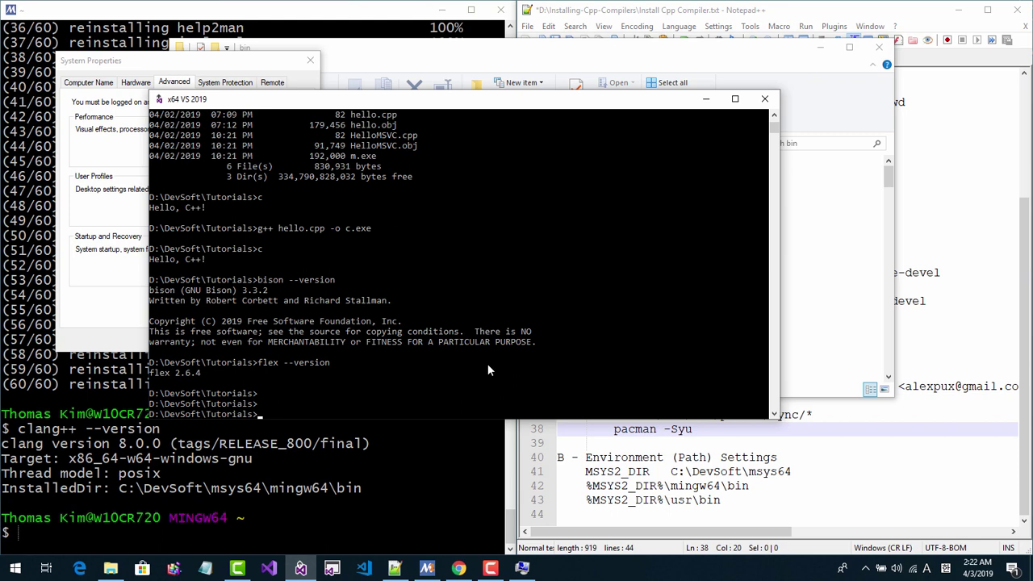
- Exit the Visual Studio command prompt and the MinGW64 terminal with exit, and return to the installation notes in Notepad++
type("exit")
key("Return")
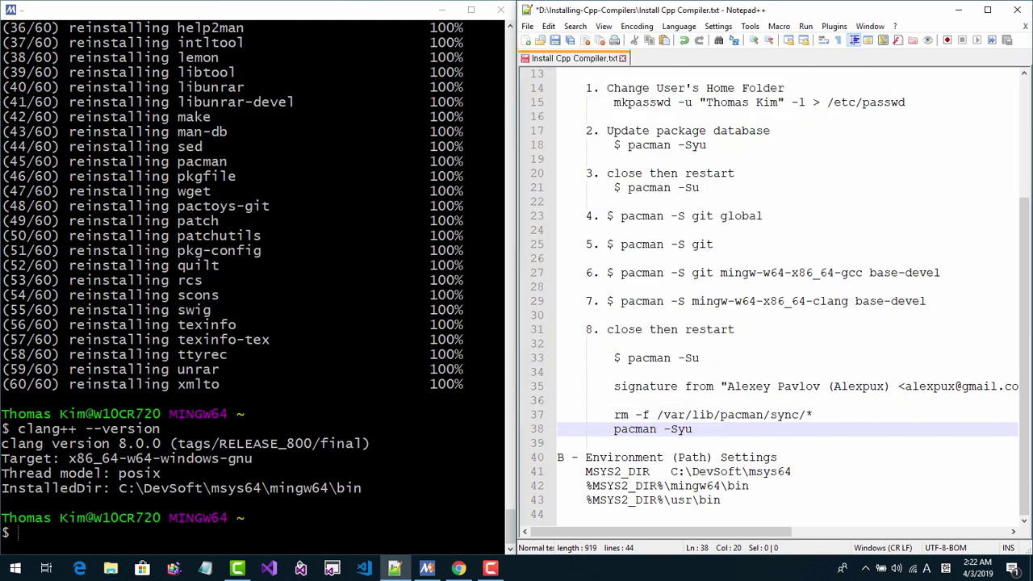
type("exit")
key("Return")
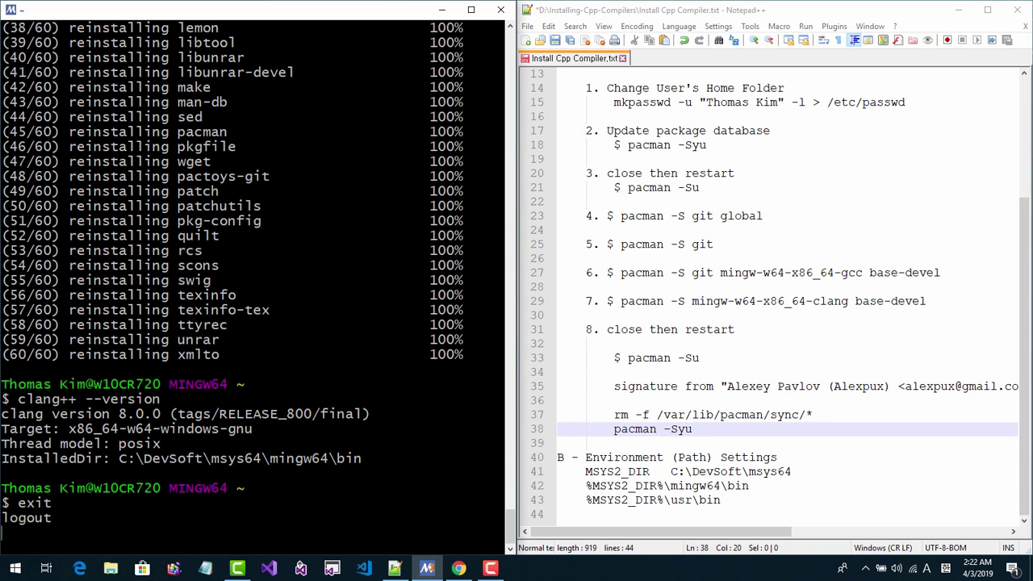
left_click(789, 203)
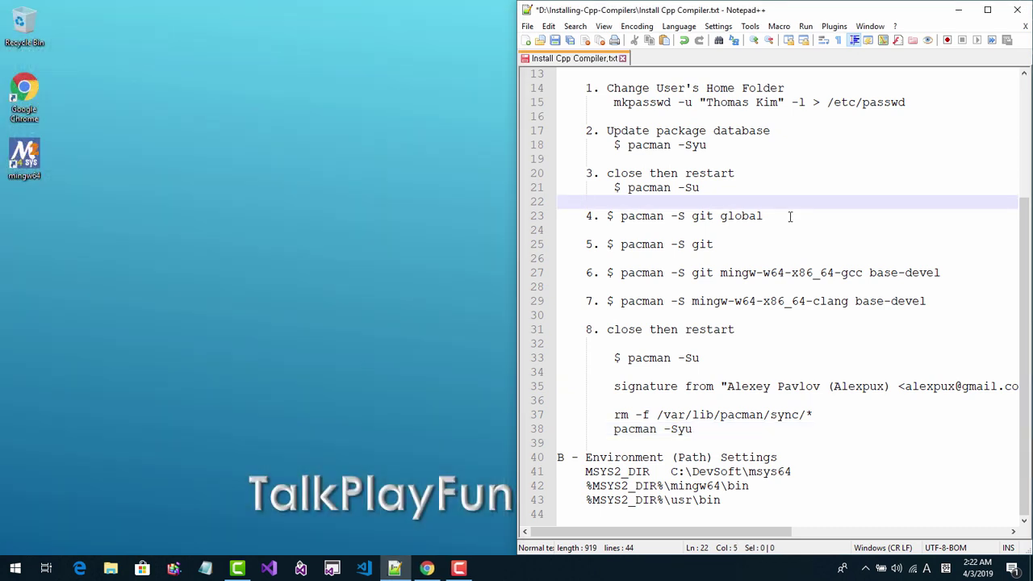